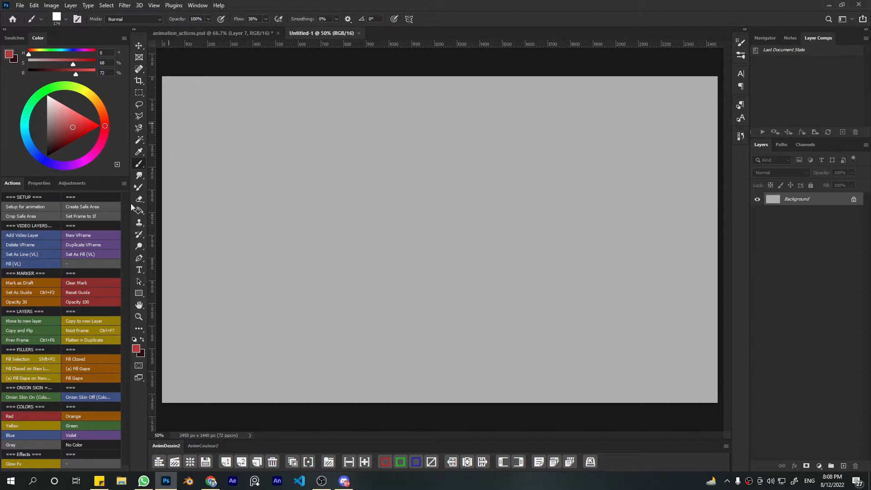
- Create a video timeline for the document and run the Setup for animation action
{"action": "left_click", "coordinate": [197, 5]}
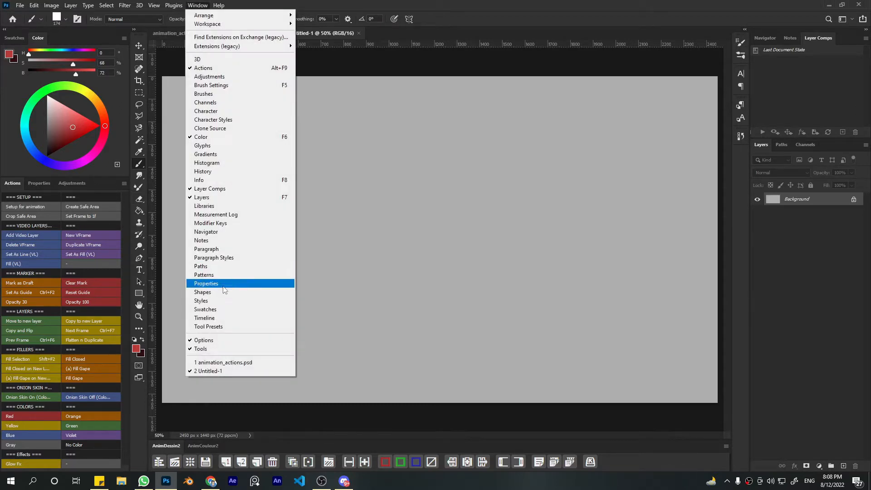
{"action": "left_click", "coordinate": [225, 319]}
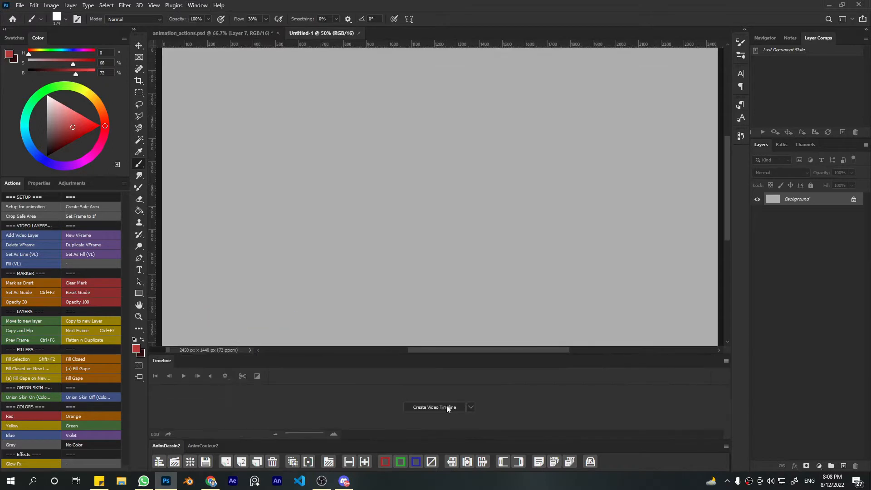
{"action": "left_click", "coordinate": [446, 407]}
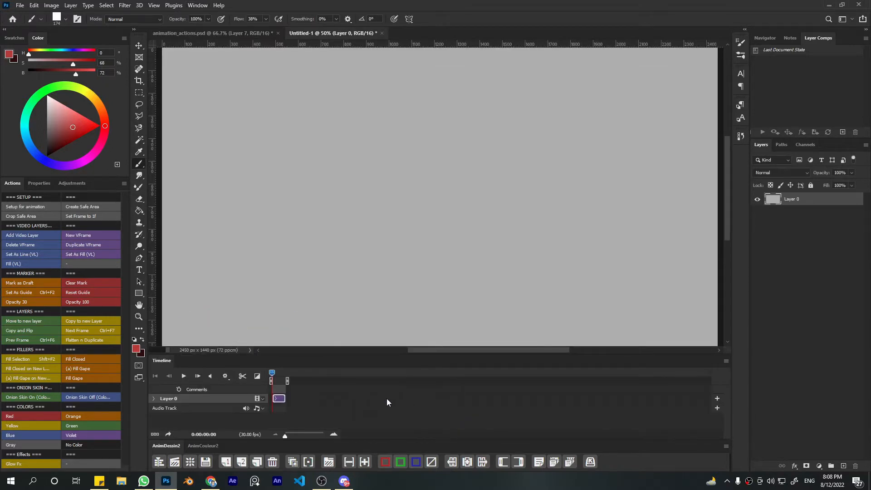
{"action": "left_click", "coordinate": [50, 207]}
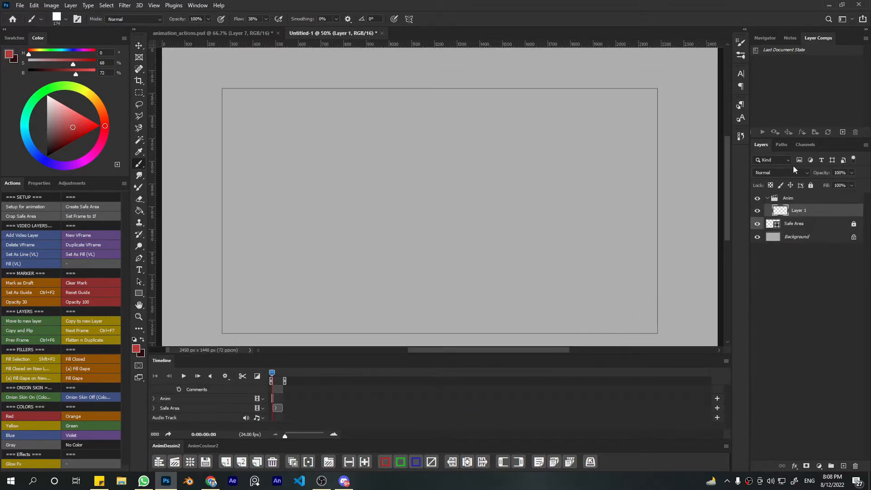
{"action": "left_click", "coordinate": [798, 227]}
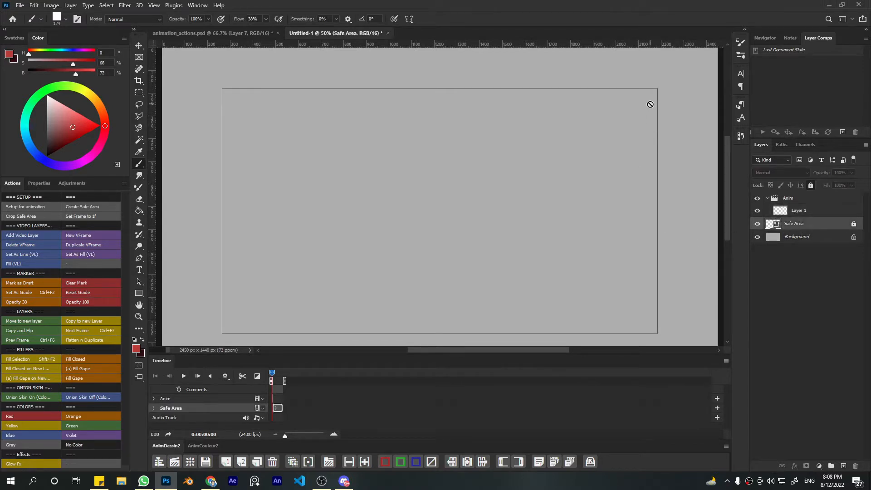
{"action": "scroll", "coordinate": [650, 104], "scroll_direction": "down", "scroll_amount": 1}
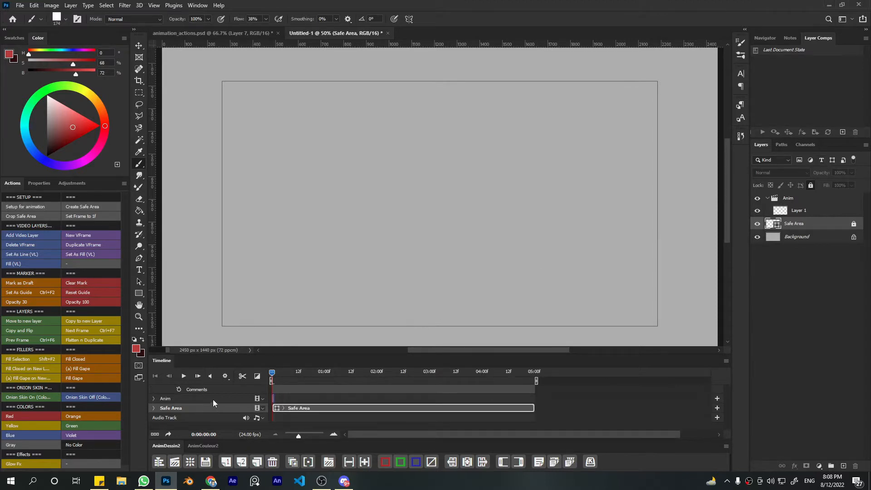
- Choose the 10 px brush and sketch a rough red circle on Layer 1 inside the safe area
{"action": "left_click", "coordinate": [798, 210]}
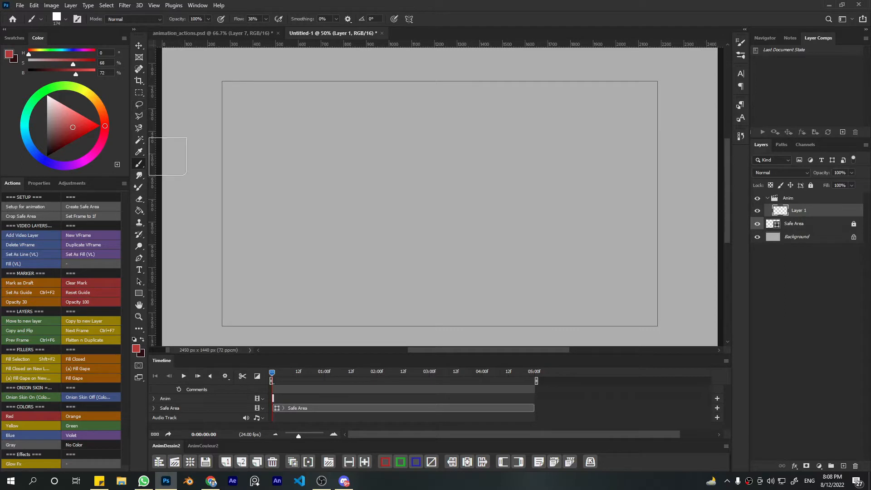
{"action": "right_click", "coordinate": [425, 130]}
{"action": "left_click", "coordinate": [498, 141]}
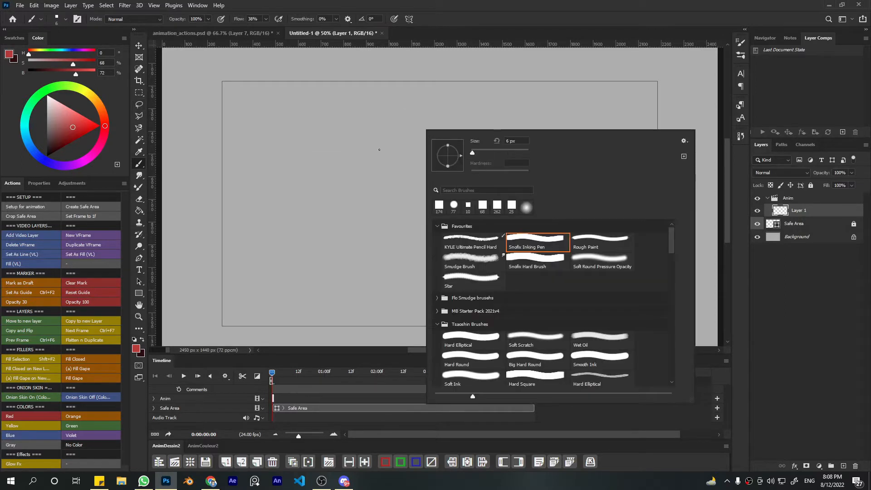
{"action": "left_click_drag", "start_coordinate": [379, 129], "coordinate": [391, 209]}
{"action": "key", "text": "ctrl+z"}
{"action": "right_click", "coordinate": [413, 134]}
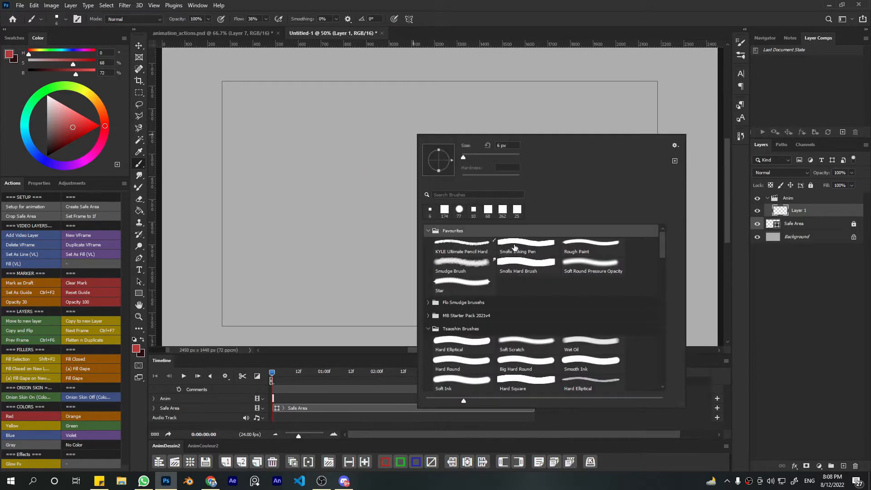
{"action": "left_click", "coordinate": [473, 209]}
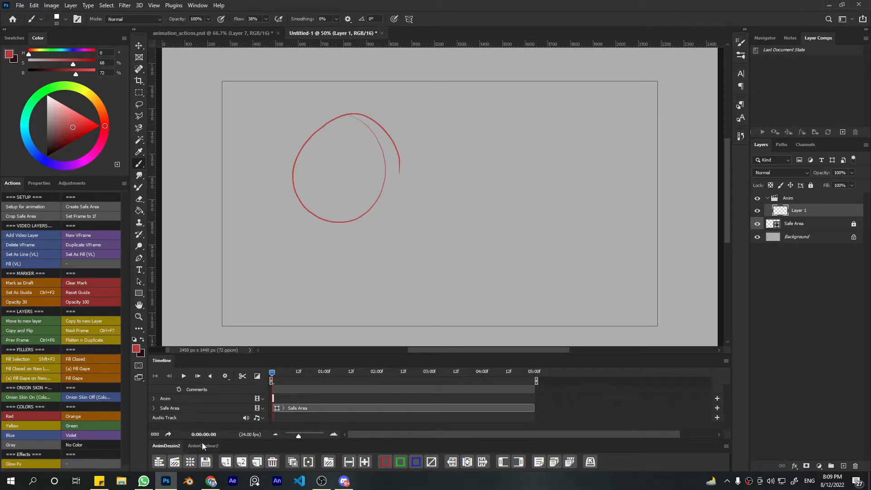
- Add a new one-frame layer after the first drawing and turn on onion skin
{"action": "left_click", "coordinate": [203, 444]}
{"action": "left_click", "coordinate": [174, 448]}
{"action": "left_click_drag", "start_coordinate": [298, 436], "coordinate": [318, 436]}
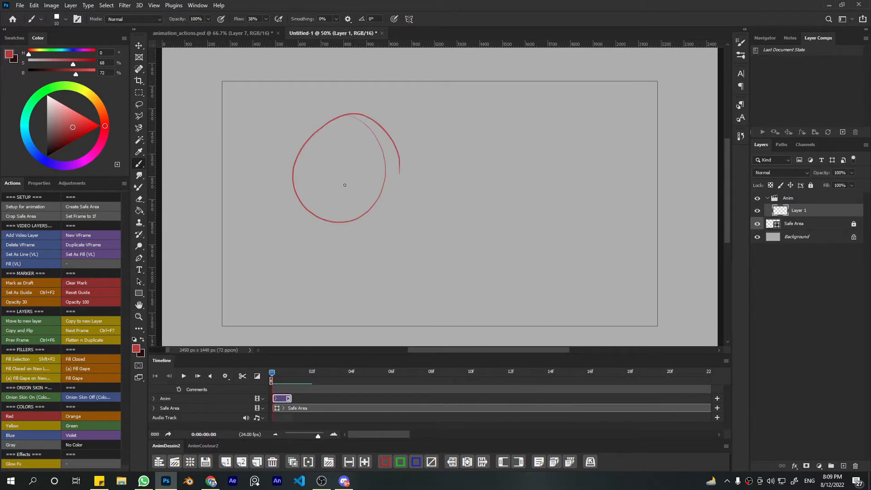
{"action": "left_click", "coordinate": [226, 462]}
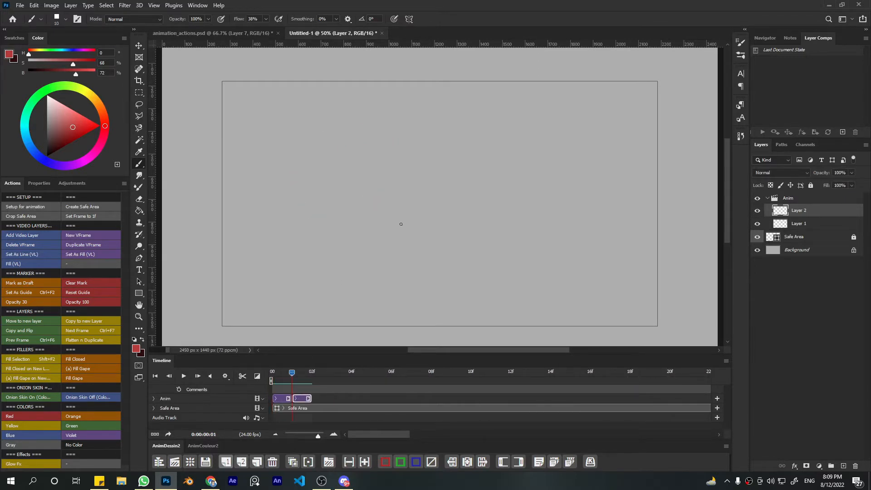
{"action": "left_click", "coordinate": [293, 457]}
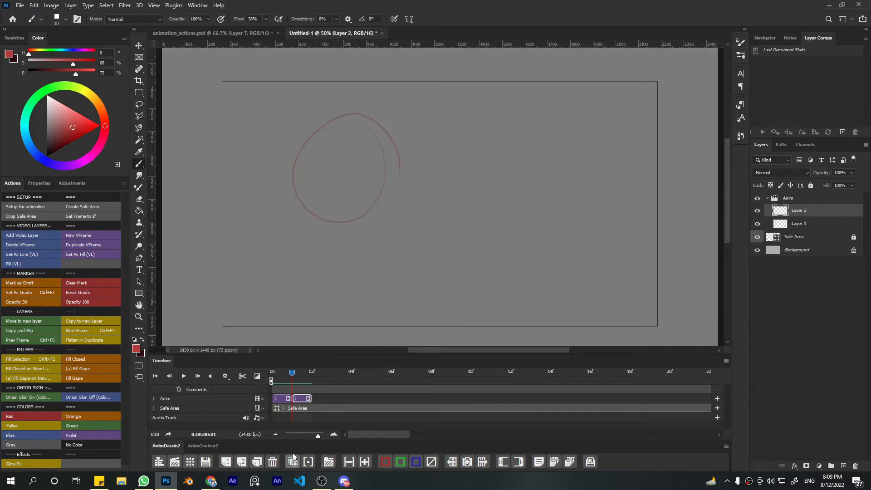
{"action": "left_click", "coordinate": [293, 457]}
- Draw a smaller circle overlapping the first on Layer 2, and a third circle on another new one-frame layer
{"action": "left_click_drag", "start_coordinate": [374, 157], "coordinate": [380, 121]}
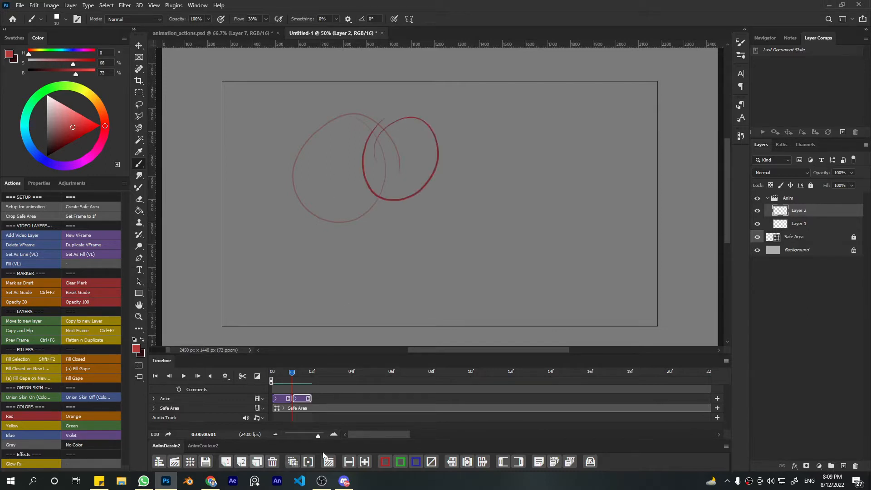
{"action": "left_click", "coordinate": [226, 461]}
{"action": "mouse_move", "coordinate": [445, 179]}
{"action": "left_mouse_down"}
{"action": "mouse_move", "coordinate": [418, 181]}
{"action": "mouse_move", "coordinate": [411, 168]}
{"action": "left_mouse_up"}
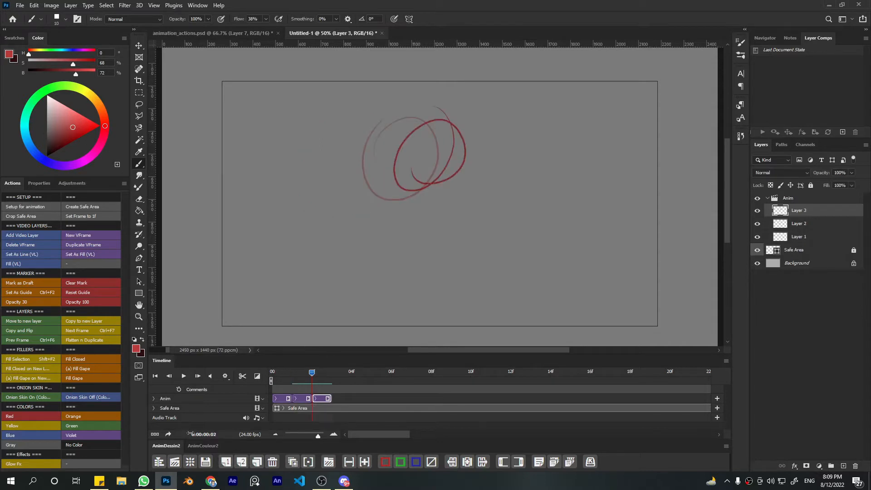
- Colour-label Layer 3 red and Layer 2 violet with the colour actions
{"action": "left_click", "coordinate": [182, 398]}
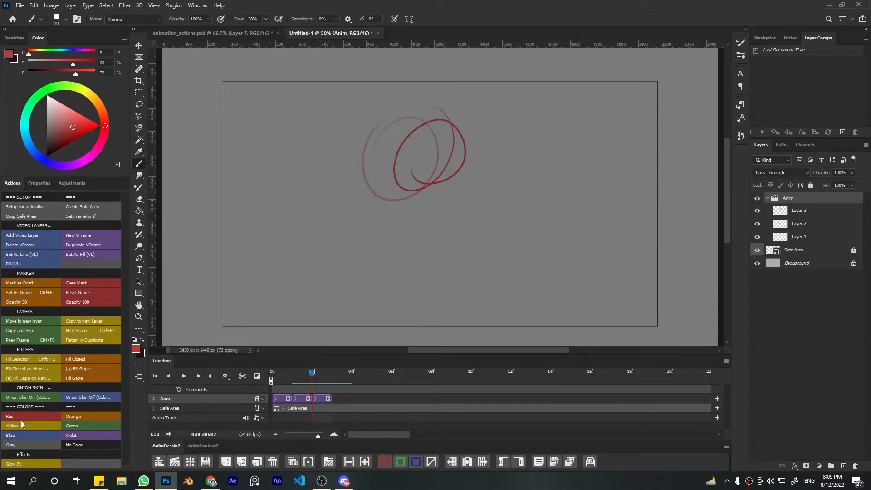
{"action": "left_click", "coordinate": [300, 398]}
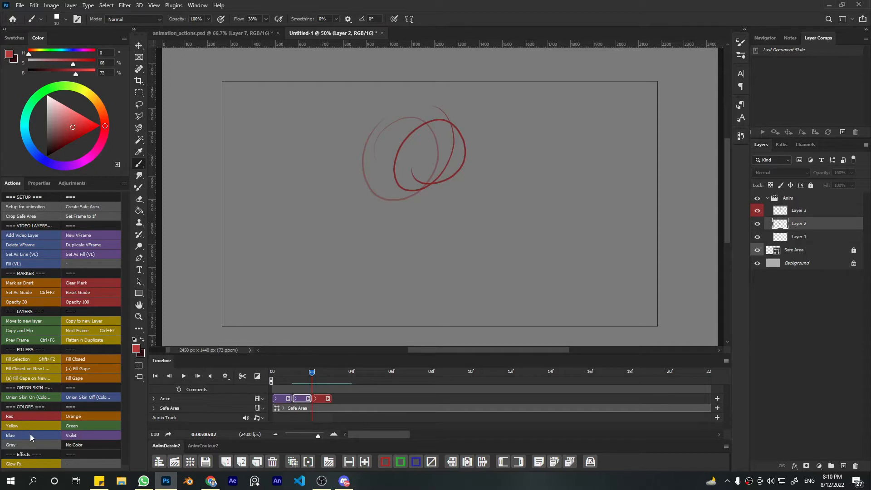
{"action": "left_click", "coordinate": [88, 433]}
{"action": "right_click", "coordinate": [787, 225]}
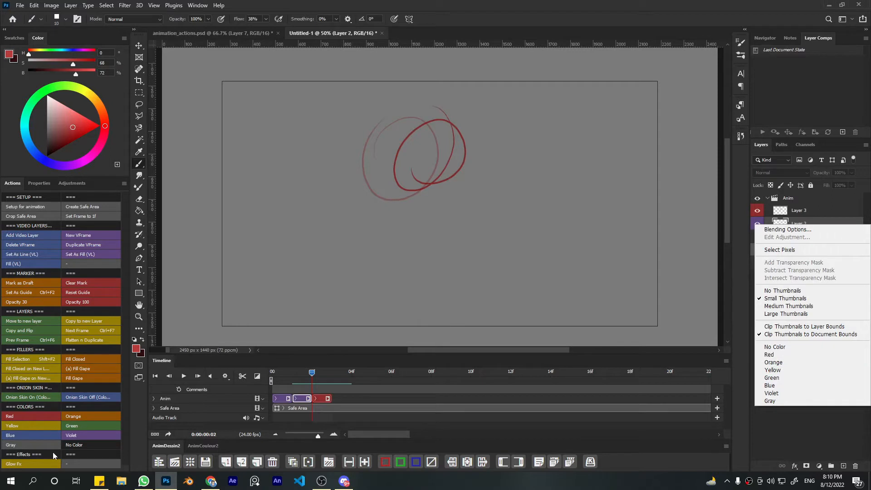
{"action": "left_click", "coordinate": [133, 400]}
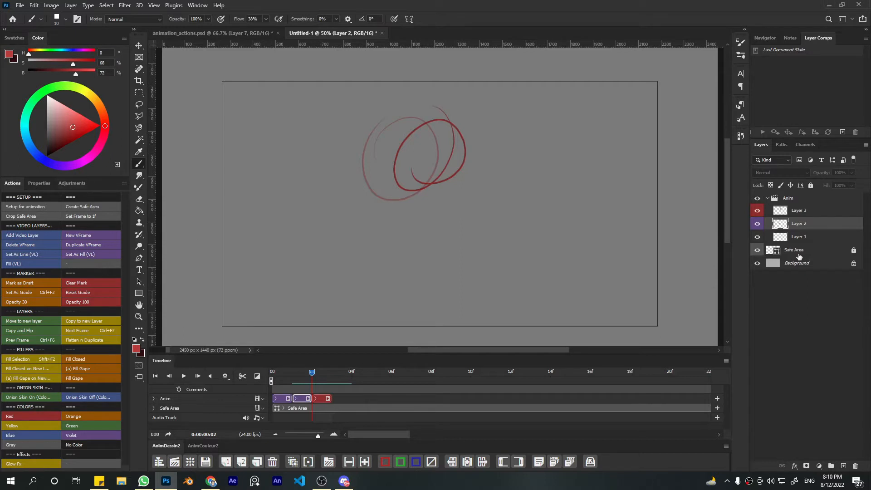
- Unlock the Safe Area layer and try cropping the canvas with the Crop Safe Area action
{"action": "left_click", "coordinate": [768, 199]}
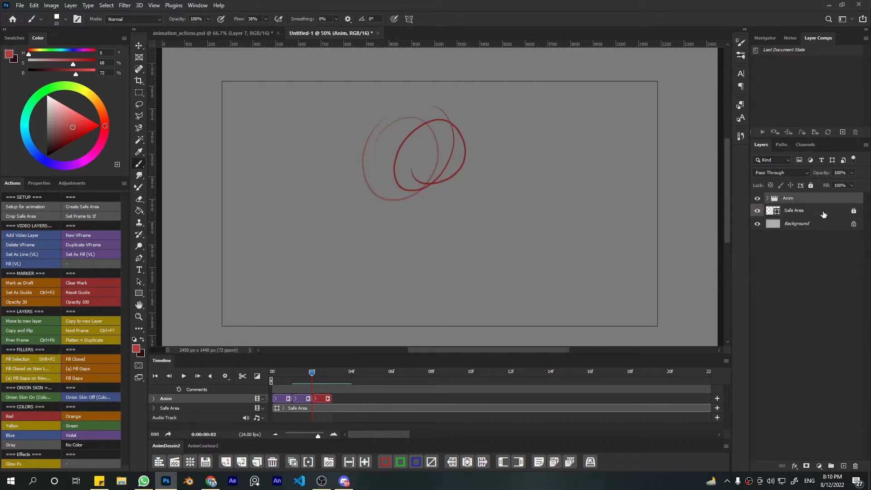
{"action": "key", "text": "alt+bracketleft"}
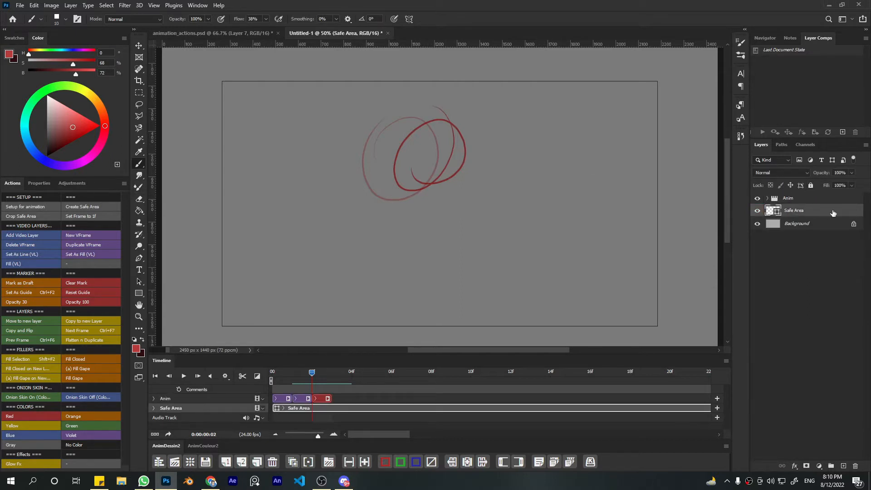
{"action": "left_click", "coordinate": [22, 217]}
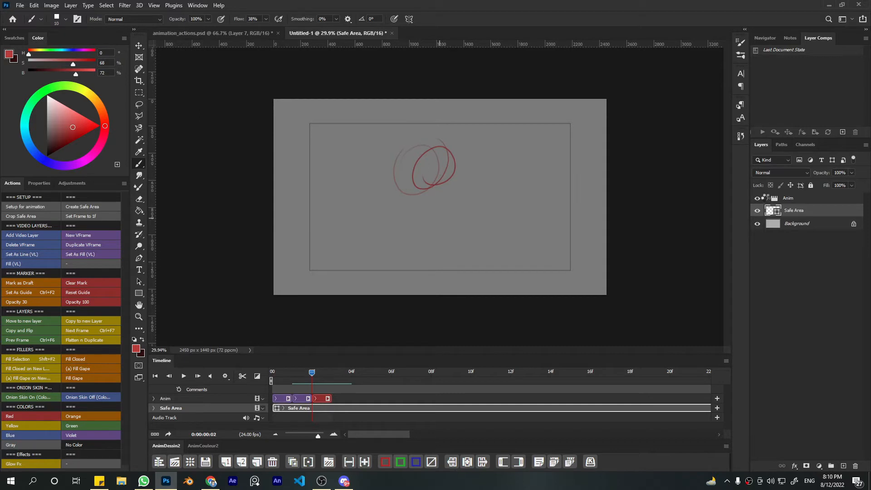
- Return to the first frame and delete Layer 2 and Layer 3 from the Anim group
{"action": "left_click", "coordinate": [768, 198]}
{"action": "left_click", "coordinate": [278, 399]}
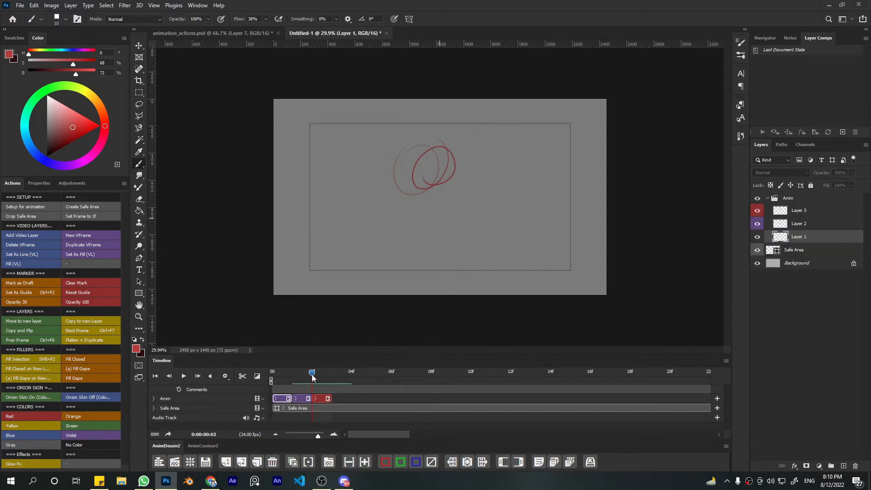
{"action": "left_click_drag", "start_coordinate": [313, 376], "coordinate": [277, 379]}
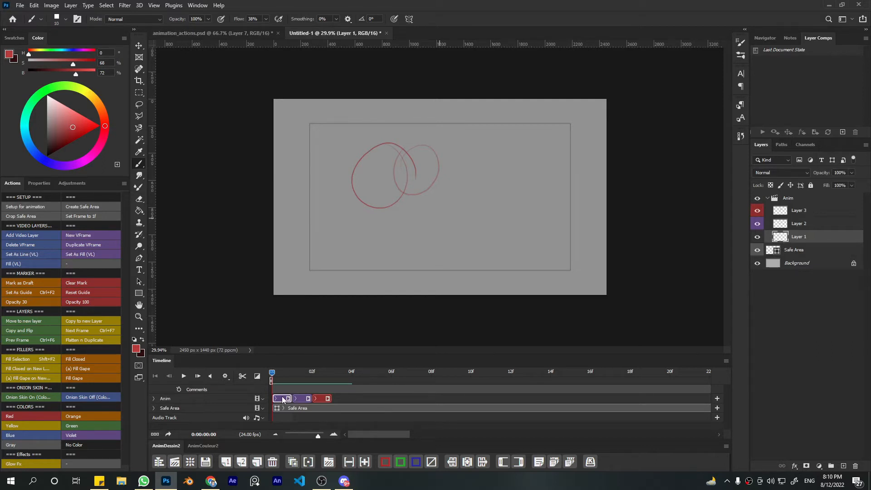
{"action": "left_click", "coordinate": [302, 398]}
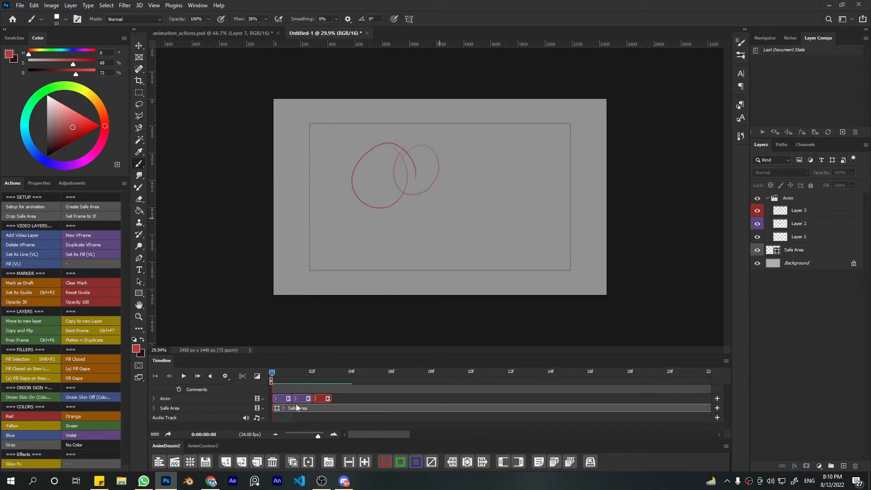
{"action": "left_click", "coordinate": [321, 398], "text": "shift"}
{"action": "key", "text": "Delete"}
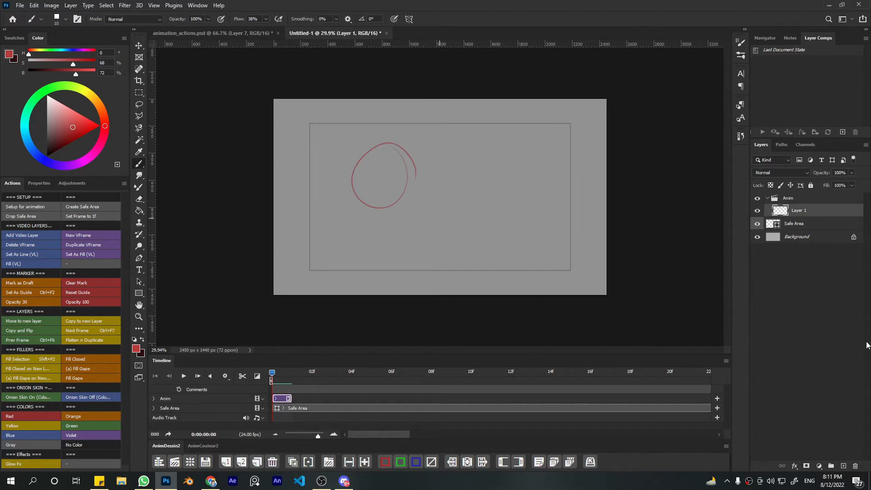
- Add a new layer to the Anim group and shorten it with the Set Frame to 1f action
{"action": "left_click", "coordinate": [843, 466]}
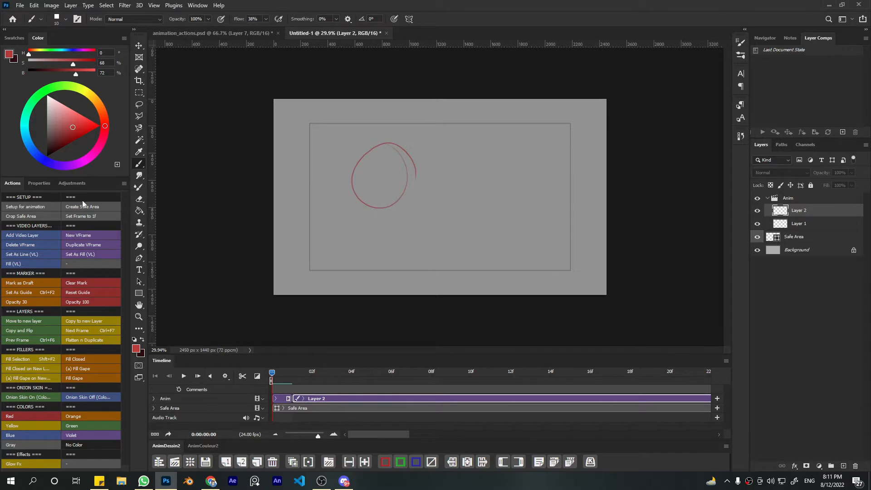
{"action": "left_click", "coordinate": [89, 216]}
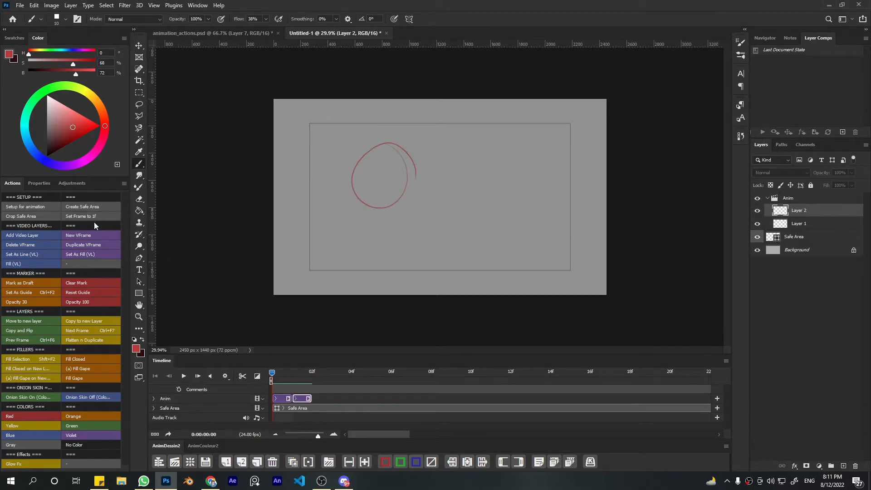
{"action": "left_click", "coordinate": [124, 183]}
{"action": "left_click", "coordinate": [141, 177]}
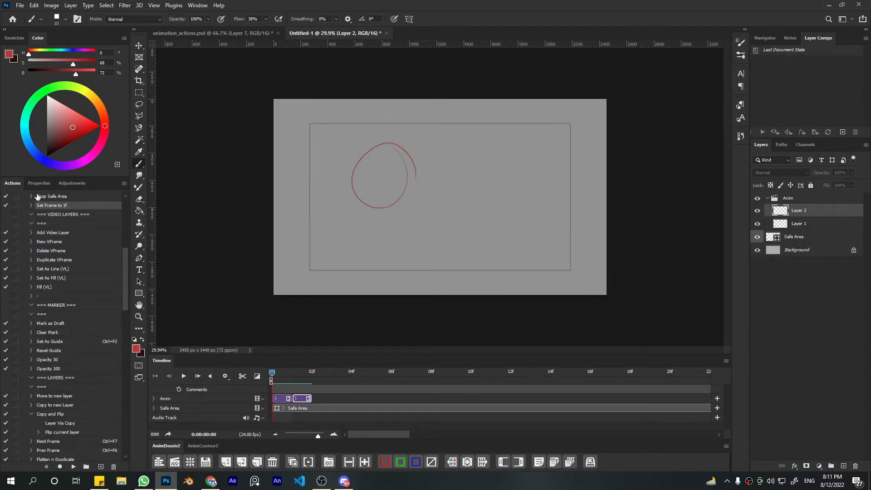
{"action": "left_click", "coordinate": [123, 183]}
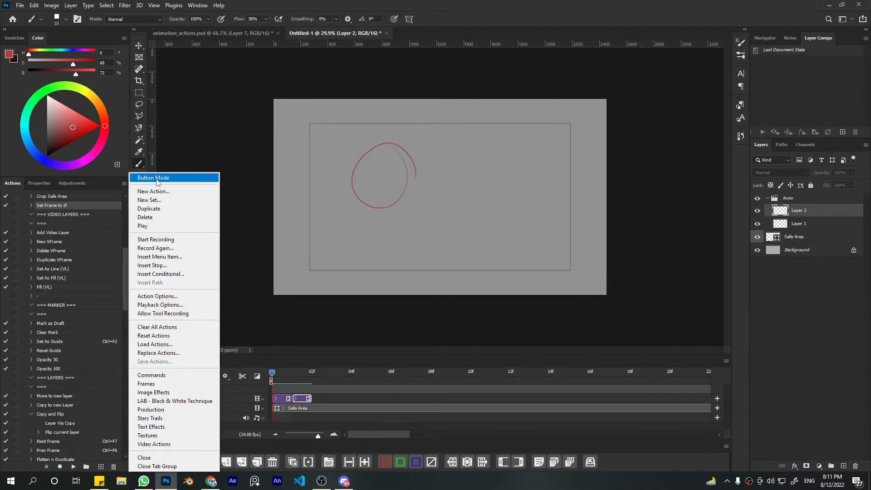
{"action": "left_click", "coordinate": [156, 178]}
{"action": "left_click", "coordinate": [123, 183]}
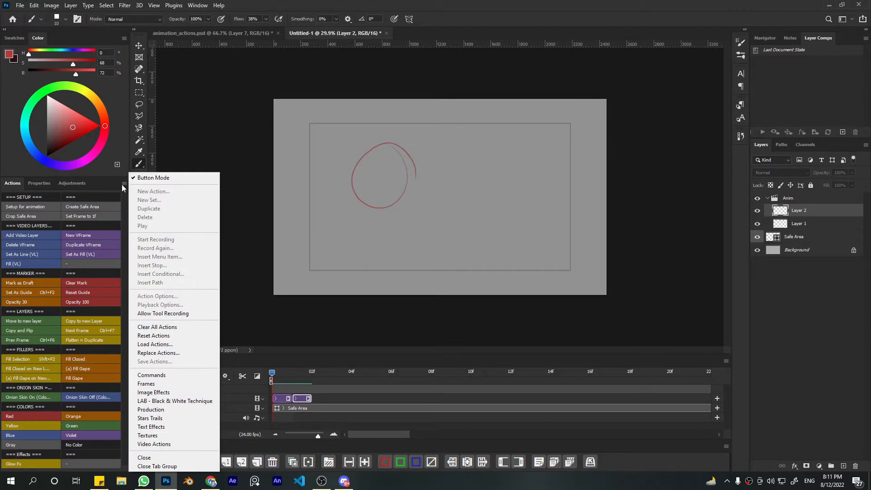
{"action": "left_click", "coordinate": [123, 186]}
- Turn off Button Mode for the actions and expand the Set Frame to 1f action's recorded steps
{"action": "left_click", "coordinate": [124, 182]}
{"action": "left_click", "coordinate": [154, 177]}
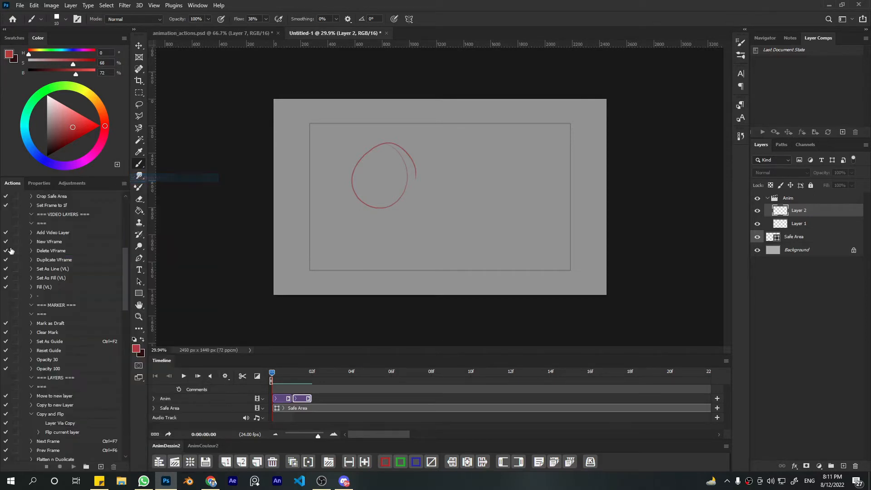
{"action": "left_click", "coordinate": [45, 207]}
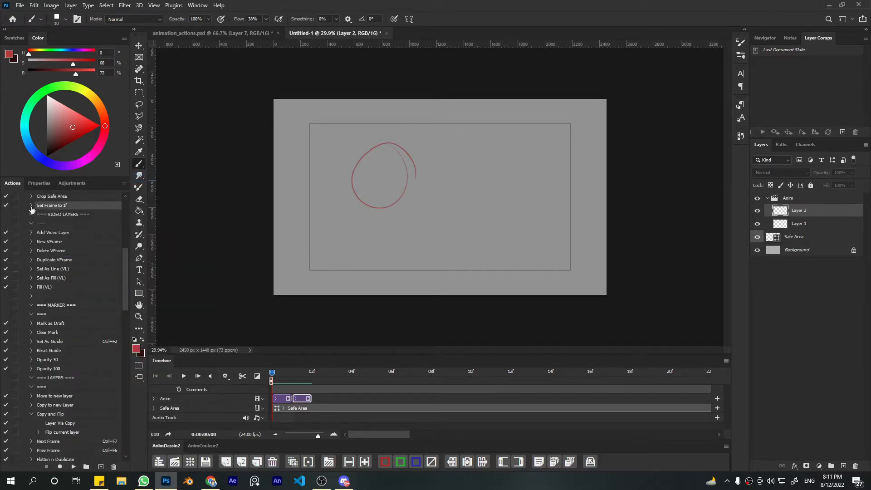
{"action": "left_click", "coordinate": [32, 206]}
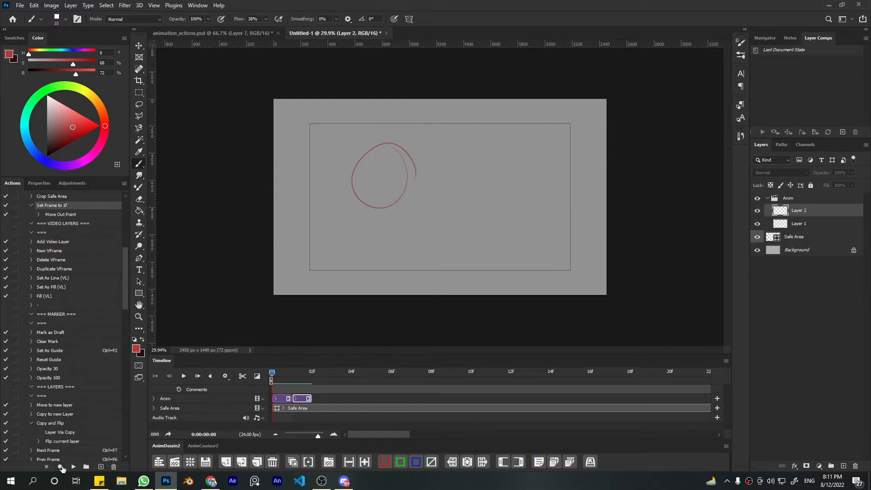
- Record a layer-creation step into the Set Frame to 1f action, place it before Move Out Point, and restore Button Mode
{"action": "left_click", "coordinate": [61, 467]}
{"action": "left_click", "coordinate": [845, 467]}
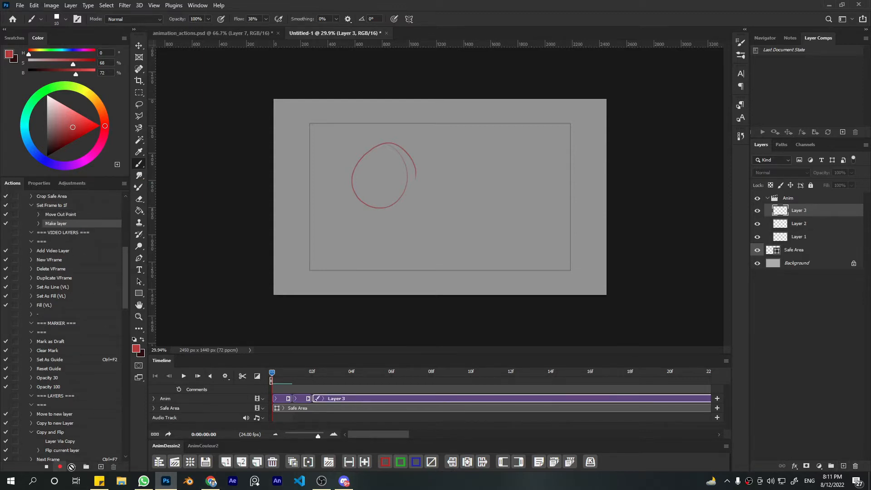
{"action": "left_click", "coordinate": [46, 467]}
{"action": "left_click_drag", "start_coordinate": [67, 223], "coordinate": [56, 213]}
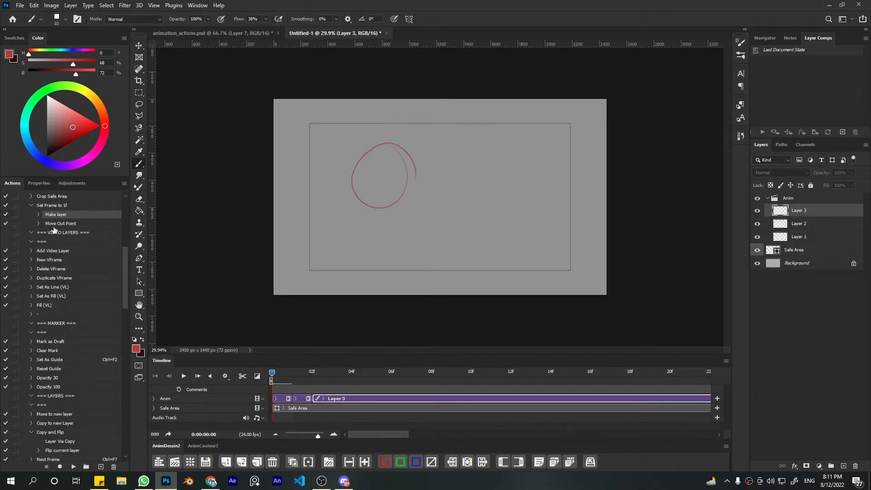
{"action": "left_click", "coordinate": [32, 205]}
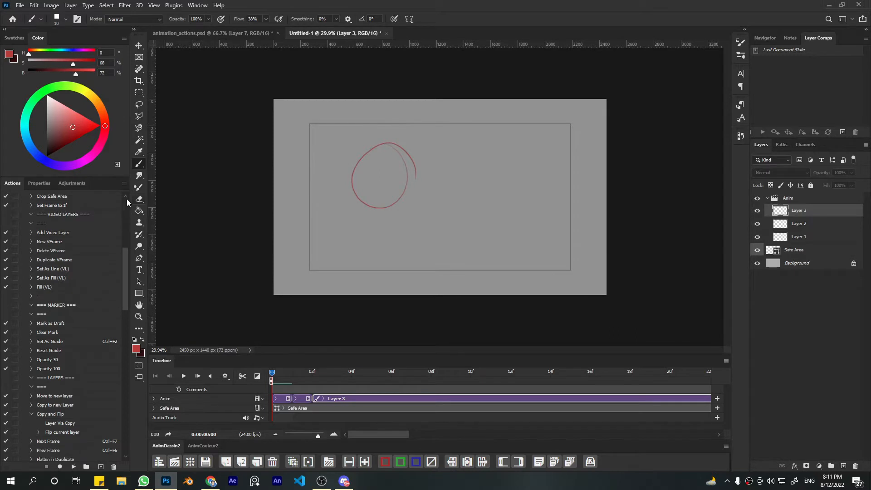
{"action": "left_click", "coordinate": [124, 183]}
{"action": "left_click", "coordinate": [165, 177]}
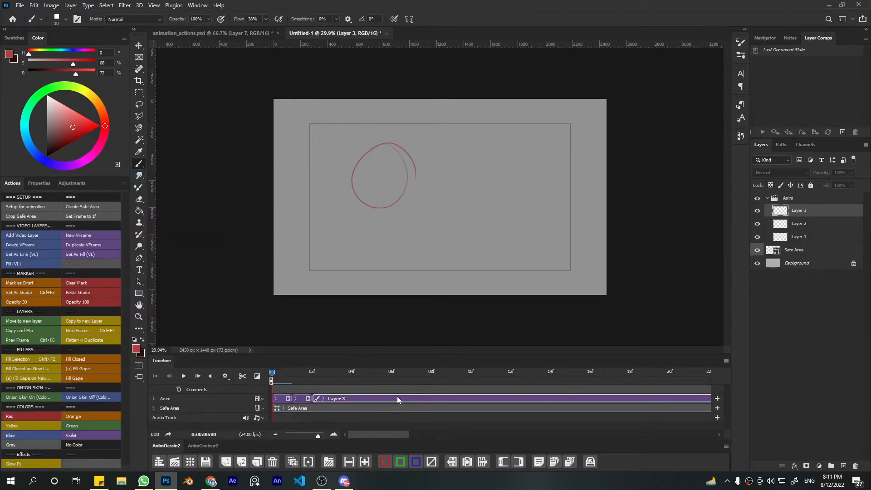
- Delete the overlong Layer 3 and add one-frame layers to the Anim group with the edited Set Frame to 1f action
{"action": "key", "text": "Delete"}
{"action": "left_click", "coordinate": [294, 374]}
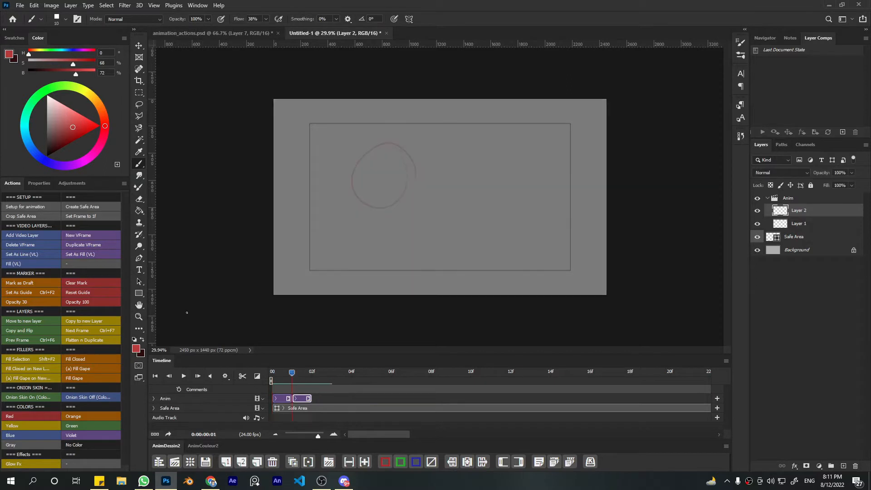
{"action": "left_click", "coordinate": [97, 218]}
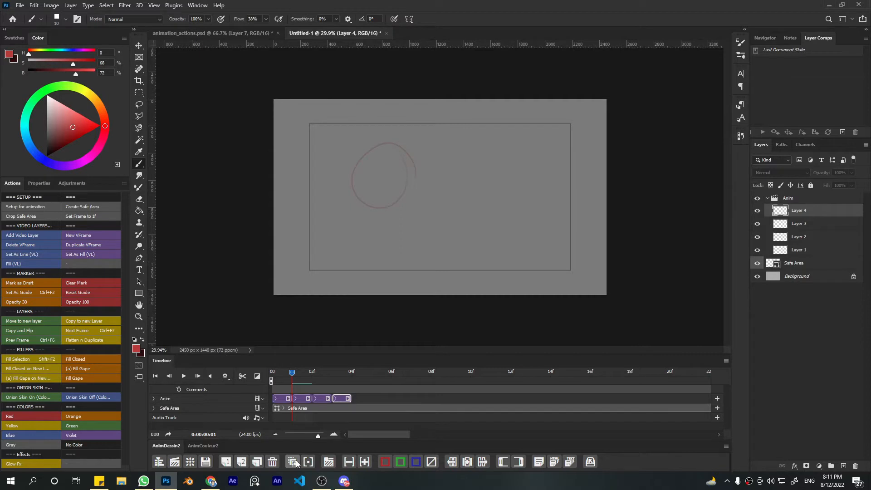
- Toggle the Timeline's visibility several times with the AnimDessin2 timeline control
{"action": "left_click", "coordinate": [159, 461]}
{"action": "left_click", "coordinate": [159, 462]}
{"action": "left_click", "coordinate": [158, 462]}
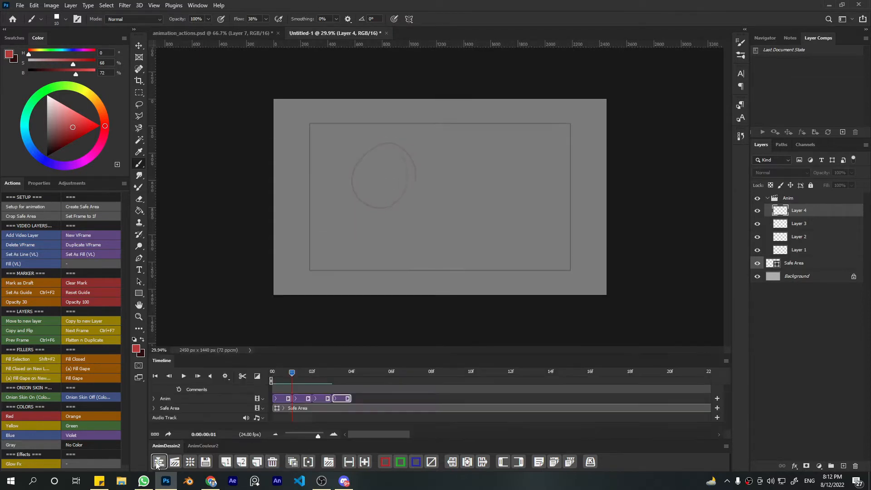
{"action": "left_click", "coordinate": [160, 463]}
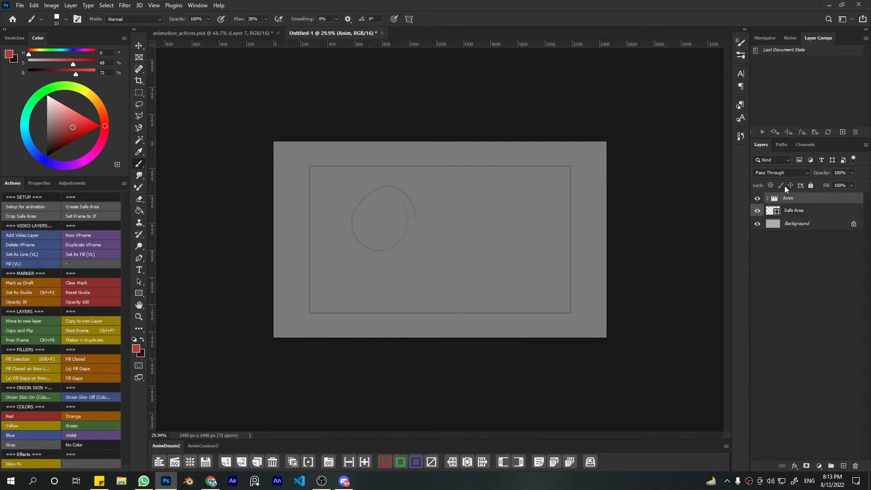
- Add a video layer above the Anim group with Add Video Layer, expand its timeline properties and go to the first frame
{"action": "left_click", "coordinate": [35, 235]}
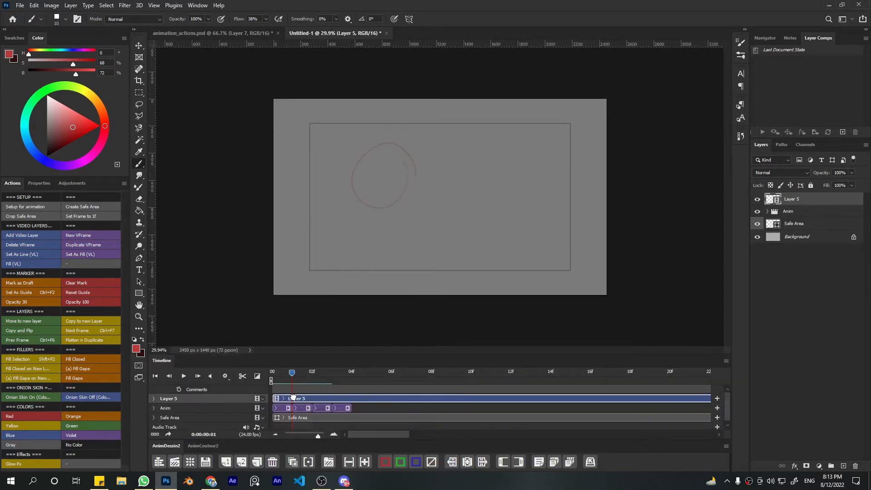
{"action": "left_click", "coordinate": [153, 397]}
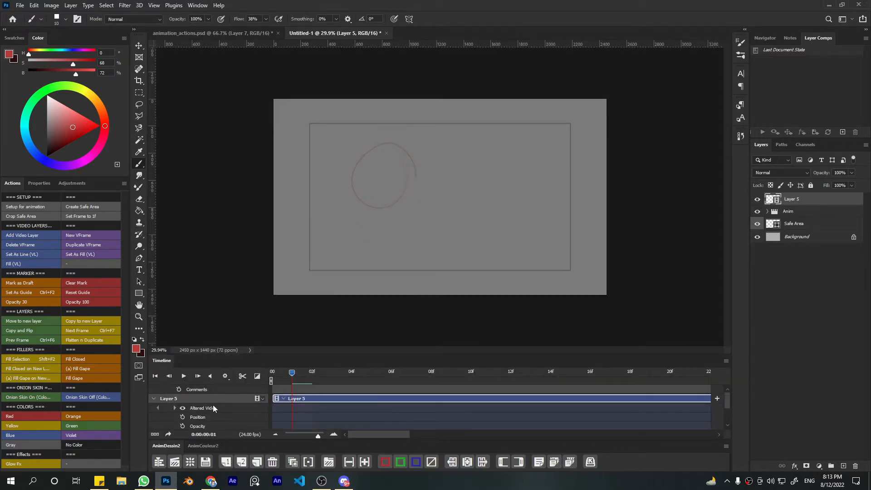
{"action": "key", "text": "ctrl+F6"}
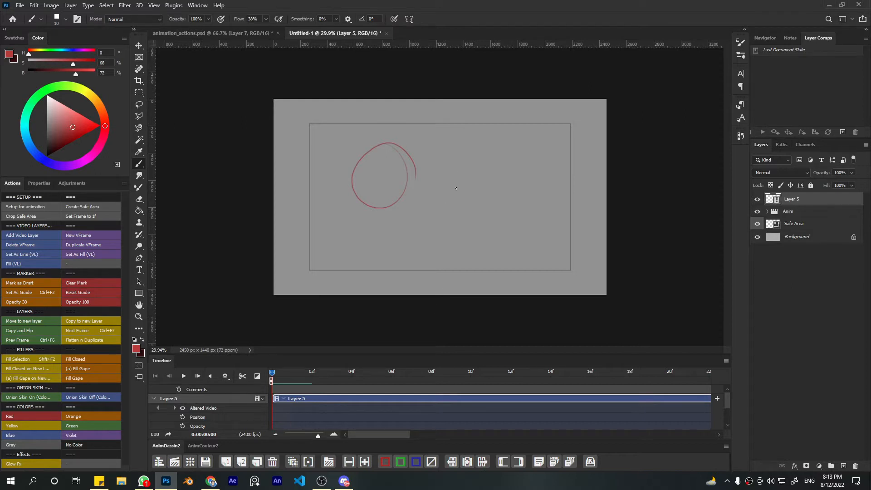
- Undo the red test stroke and set the foreground colour to dark blue (H 220, S 78, B 52)
{"action": "left_click_drag", "start_coordinate": [465, 165], "coordinate": [455, 170]}
{"action": "key", "text": "ctrl+z"}
{"action": "left_click", "coordinate": [32, 156]}
{"action": "left_click", "coordinate": [33, 151]}
{"action": "left_click", "coordinate": [68, 136]}
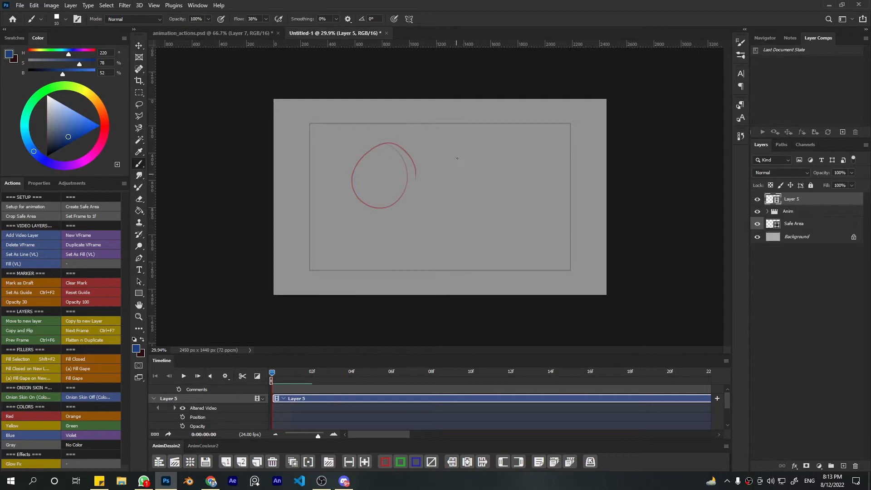
- Draw a blue oval on each of the video layer's first three frames, shifting its position from frame to frame
{"action": "left_click_drag", "start_coordinate": [469, 151], "coordinate": [483, 154]}
{"action": "key", "text": "ctrl+F7"}
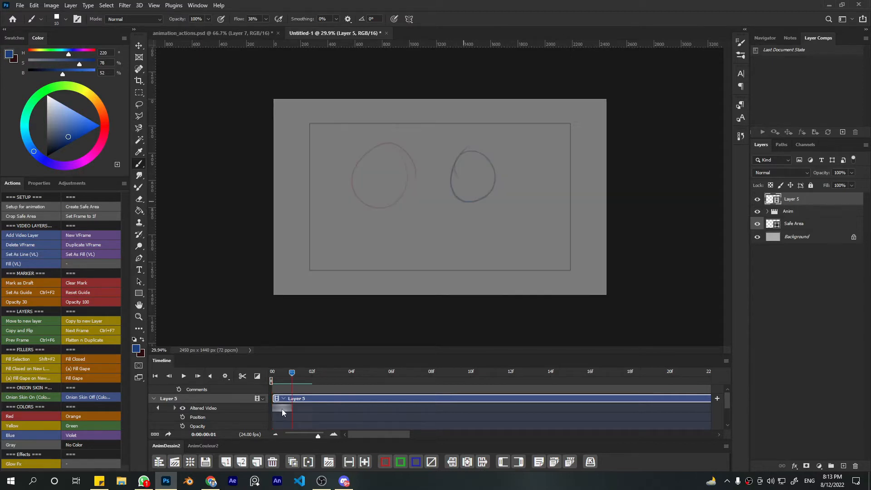
{"action": "mouse_move", "coordinate": [461, 194]}
{"action": "left_mouse_down"}
{"action": "mouse_move", "coordinate": [408, 234]}
{"action": "mouse_move", "coordinate": [424, 190]}
{"action": "left_mouse_up"}
{"action": "key", "text": "ctrl+F7"}
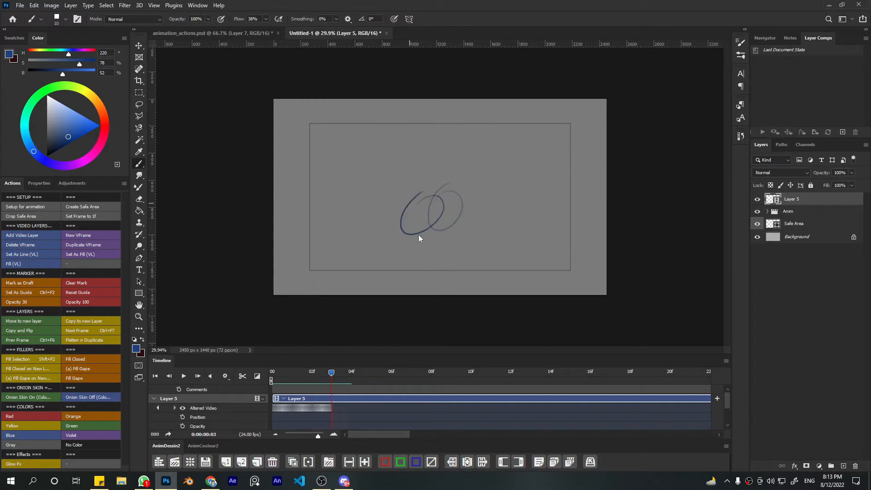
- Flip through the video layer's drawings and compare its single clip and Altered Video track with the Anim group's frame clips
{"action": "key", "text": "ctrl+F6"}
{"action": "key", "text": "ctrl+F7"}
{"action": "key", "text": "ctrl+F7"}
{"action": "key", "text": "ctrl+F6"}
{"action": "left_click", "coordinate": [285, 399]}
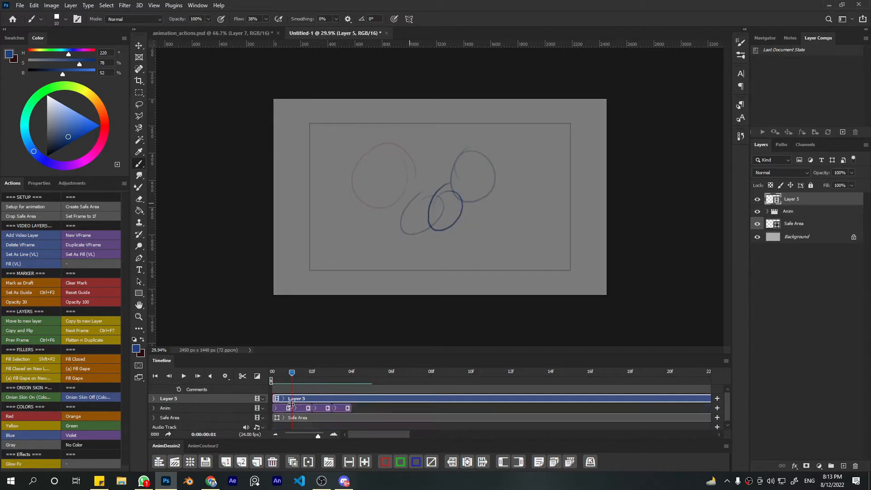
{"action": "left_click", "coordinate": [285, 408]}
{"action": "left_click", "coordinate": [285, 399]}
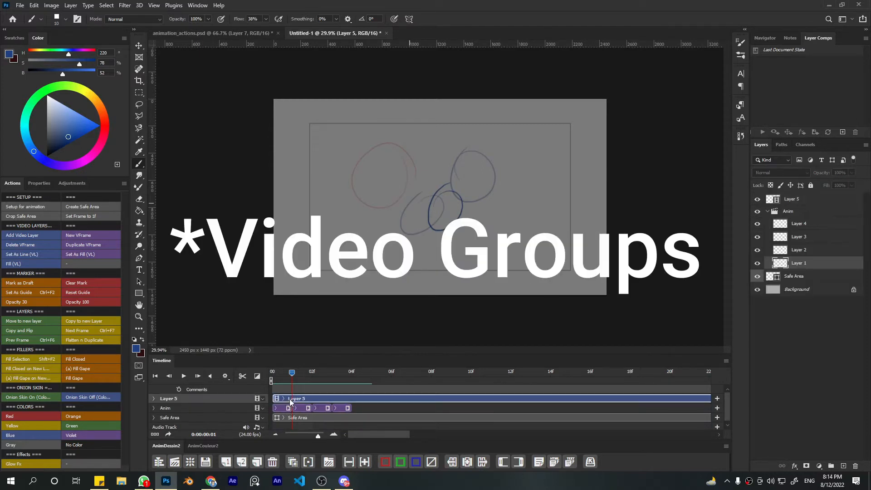
{"action": "left_click", "coordinate": [283, 399]}
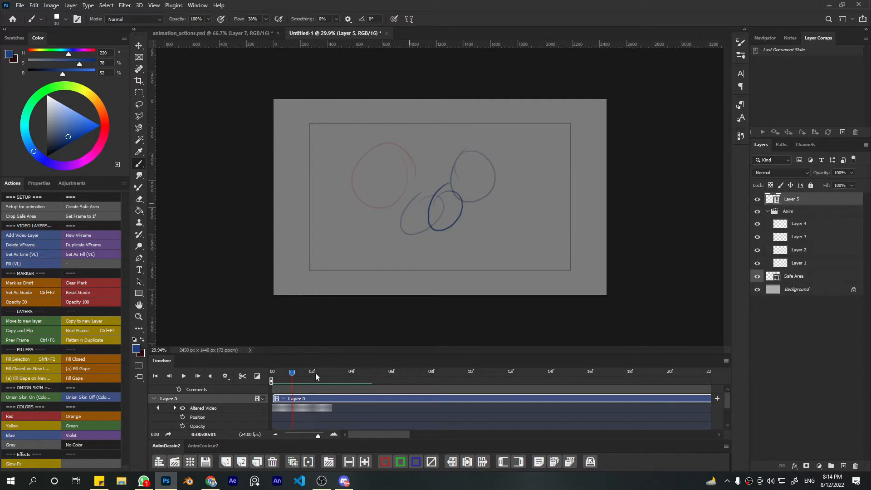
{"action": "key", "text": "ctrl+F6"}
{"action": "key", "text": "ctrl+F7"}
{"action": "left_click", "coordinate": [284, 399]}
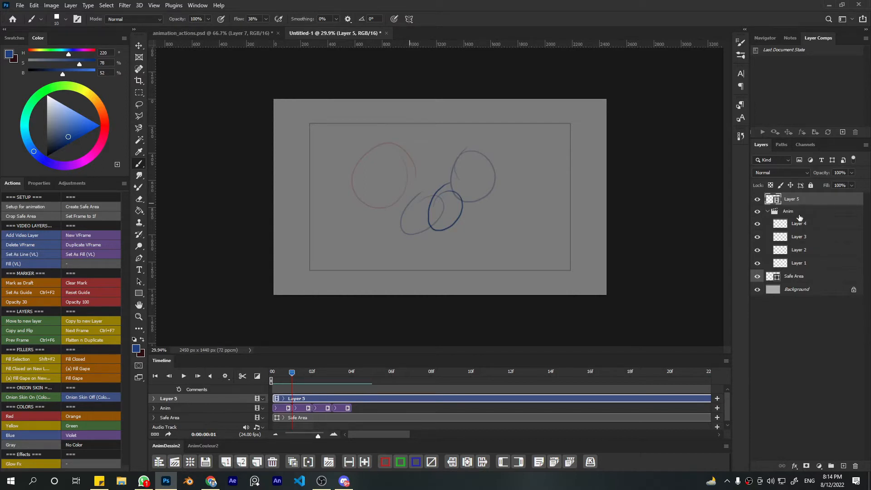
{"action": "left_click", "coordinate": [283, 398]}
- Try Duplicate VFrame on the video layer, and undo the duplications and recent drawings back to the first blue oval
{"action": "left_click", "coordinate": [96, 244]}
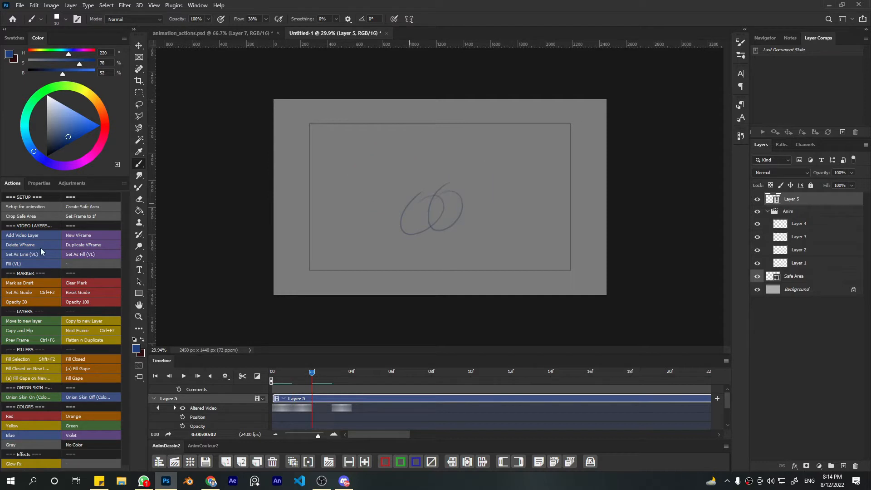
{"action": "left_click", "coordinate": [76, 246]}
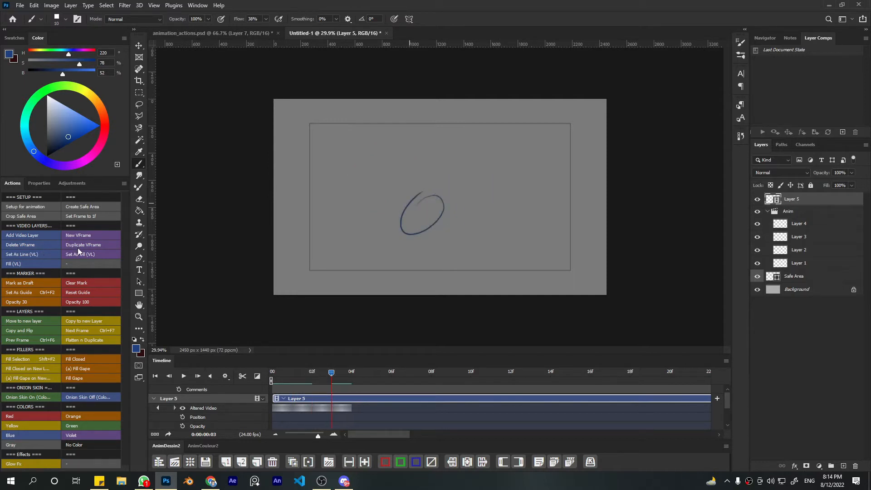
{"action": "key", "text": "ctrl+z"}
{"action": "key", "text": "ctrl+z"}
{"action": "key", "text": "ctrl+z"}
{"action": "key", "text": "ctrl+z"}
{"action": "key", "text": "ctrl+z"}
{"action": "key", "text": "ctrl+z"}
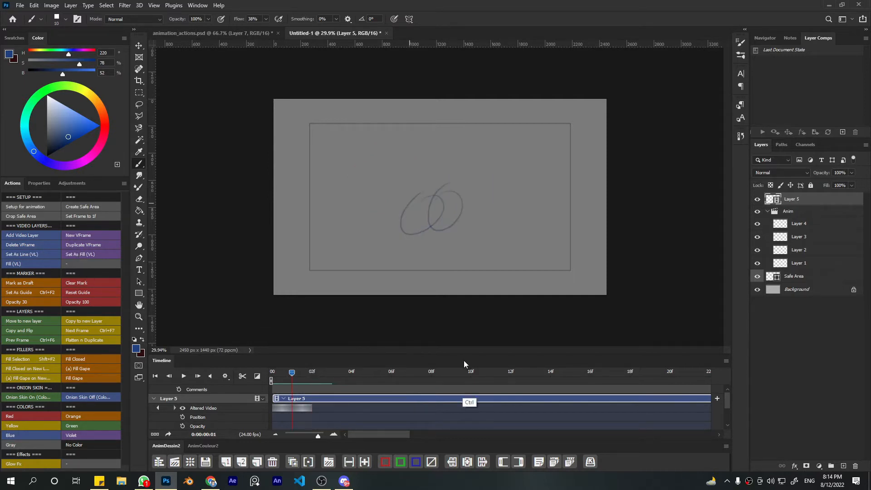
{"action": "key", "text": "ctrl+z"}
{"action": "key", "text": "ctrl+z"}
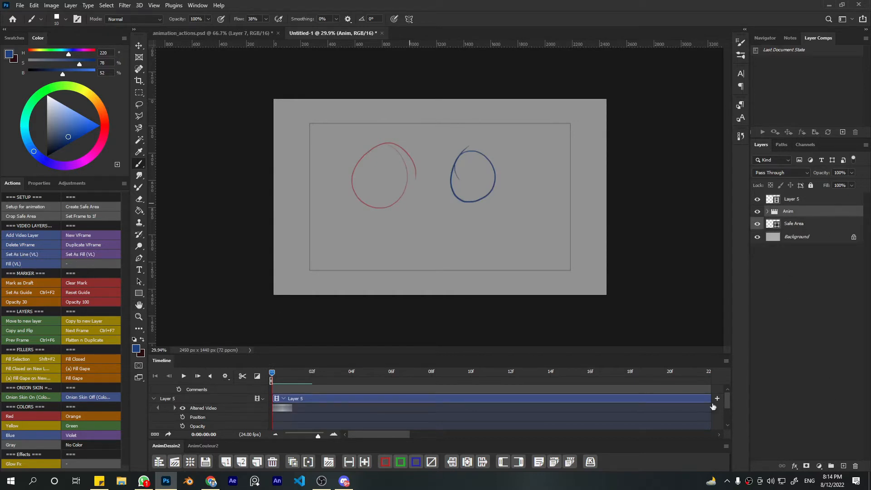
- Delete the Layer 5 video layer and the Anim group with its contents
{"action": "left_click", "coordinate": [795, 200]}
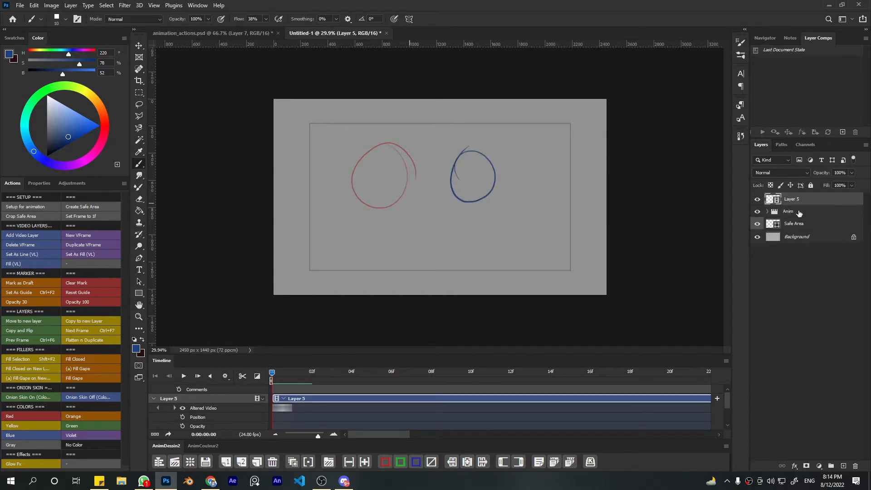
{"action": "left_click", "coordinate": [855, 466]}
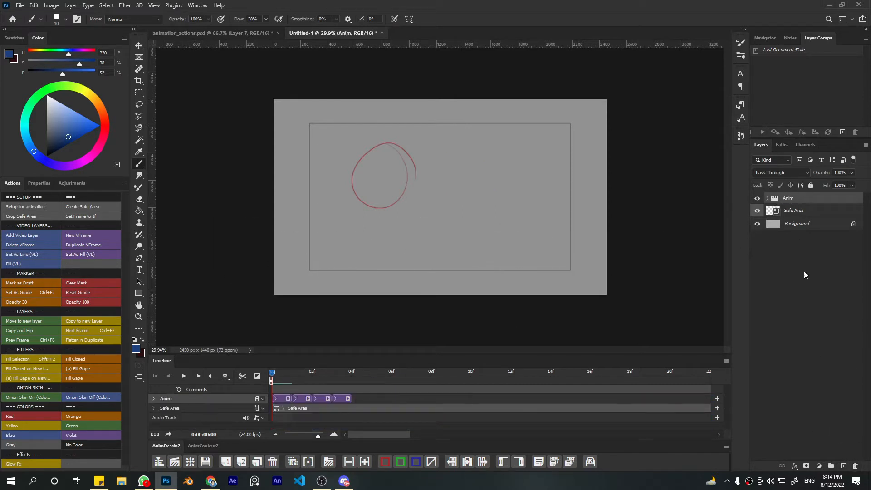
{"action": "left_click", "coordinate": [855, 466]}
{"action": "key", "text": "Return"}
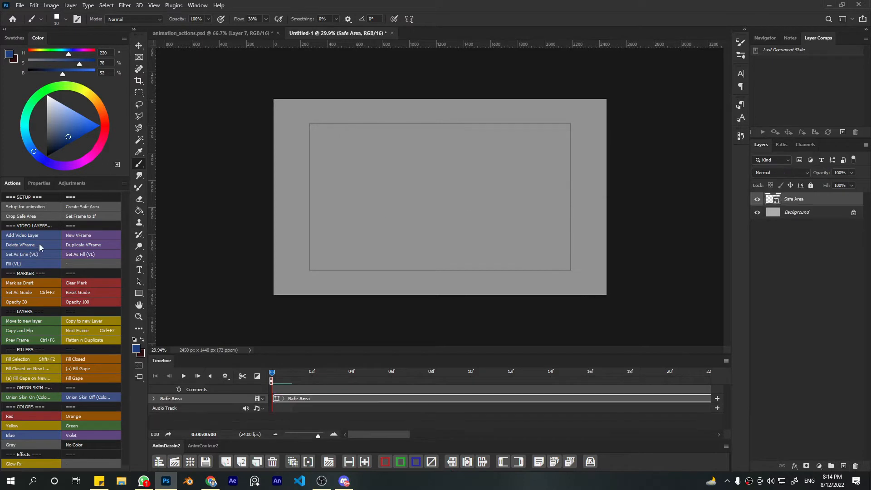
- Add a video layer with Add Video Layer, draw a small blue circle moving right across successive frames, and play it back
{"action": "left_click", "coordinate": [33, 236]}
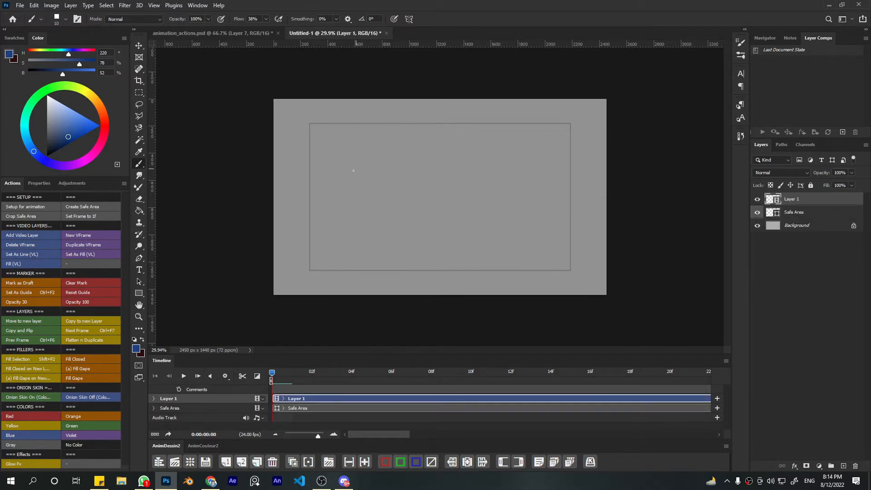
{"action": "mouse_move", "coordinate": [349, 163]}
{"action": "left_mouse_down"}
{"action": "mouse_move", "coordinate": [368, 154]}
{"action": "mouse_move", "coordinate": [375, 179]}
{"action": "mouse_move", "coordinate": [344, 166]}
{"action": "mouse_move", "coordinate": [378, 154]}
{"action": "mouse_move", "coordinate": [366, 174]}
{"action": "mouse_move", "coordinate": [366, 154]}
{"action": "left_mouse_up"}
{"action": "key", "text": "ctrl+z"}
{"action": "key", "text": "ctrl+F7"}
{"action": "key", "text": "space"}
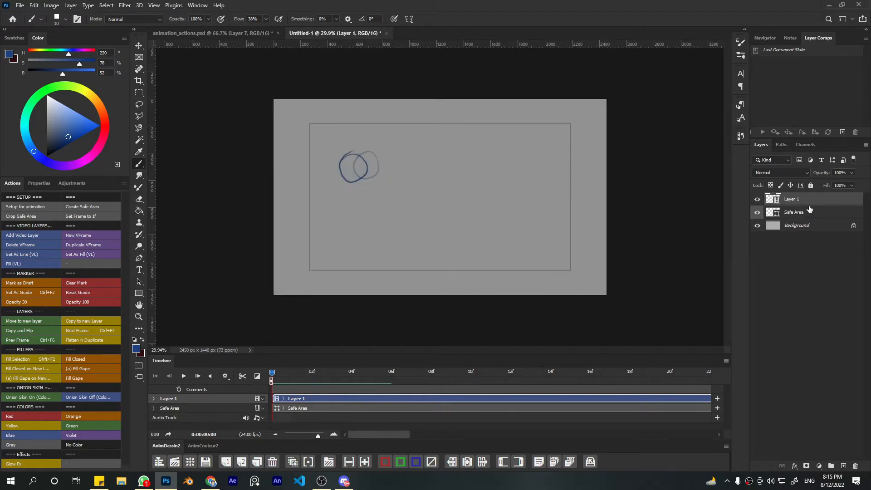
- Mark the drawn layer with Set As Line (VL), place a new video layer beneath it, and mark that with Set As Fill (VL)
{"action": "left_click", "coordinate": [44, 254]}
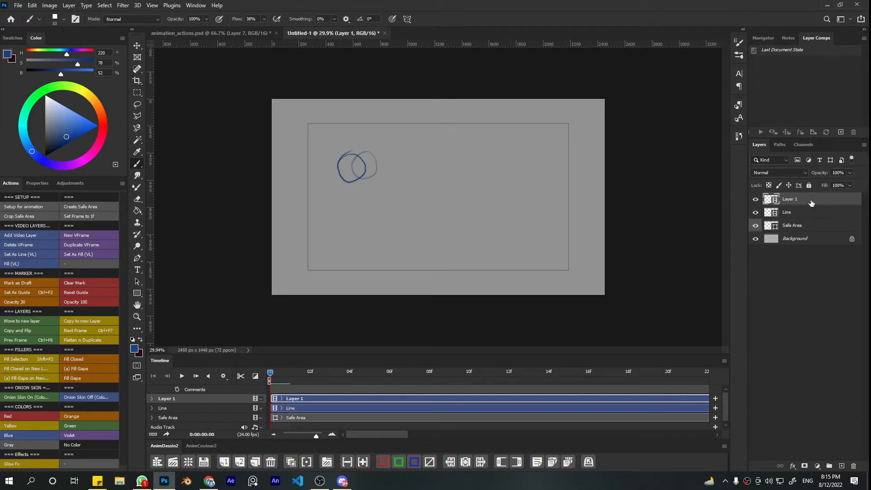
{"action": "left_click_drag", "start_coordinate": [810, 202], "coordinate": [809, 217]}
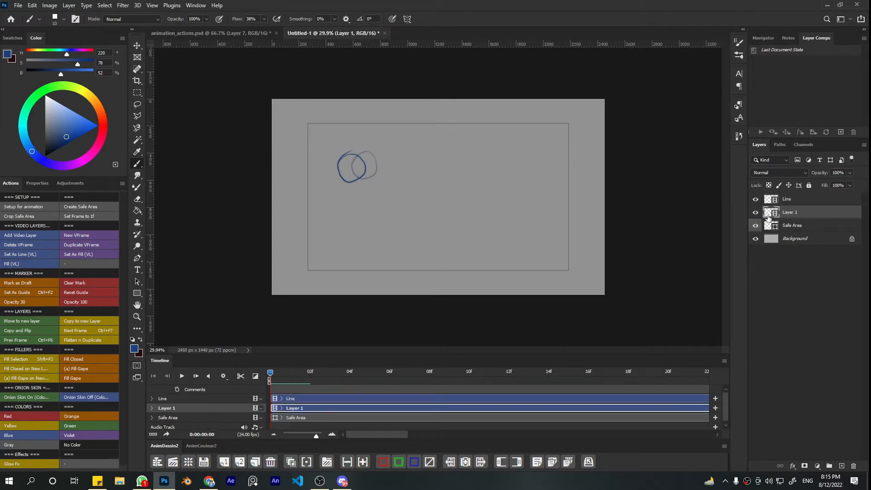
{"action": "left_click", "coordinate": [85, 254]}
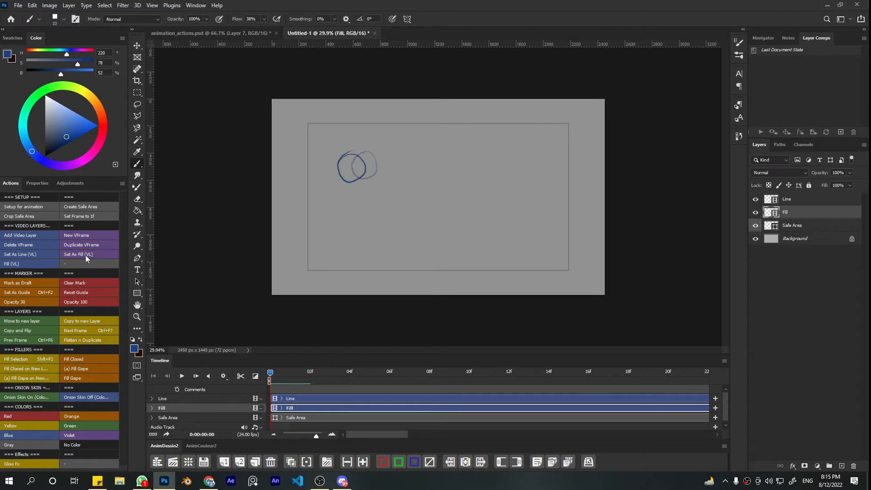
- Turn off onion skinning, pick a light blue, and fill the circle on the first four frames with Fill (VL)
{"action": "left_click", "coordinate": [293, 461]}
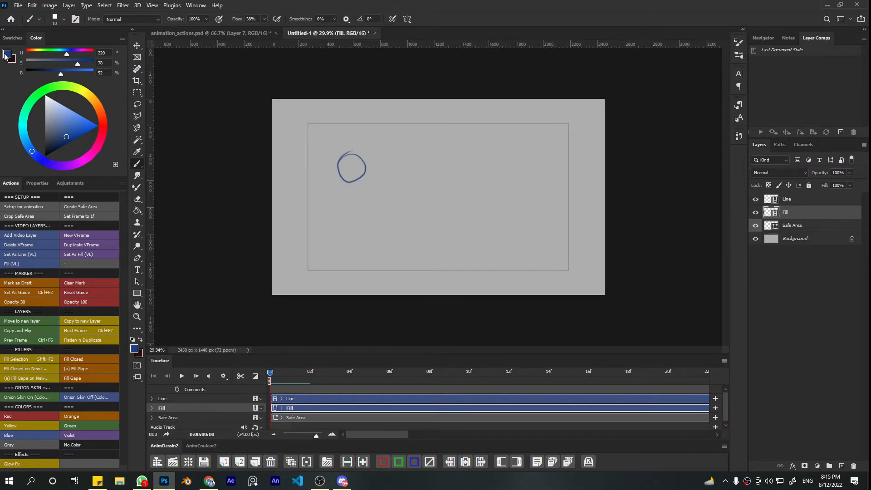
{"action": "left_click", "coordinate": [60, 108]}
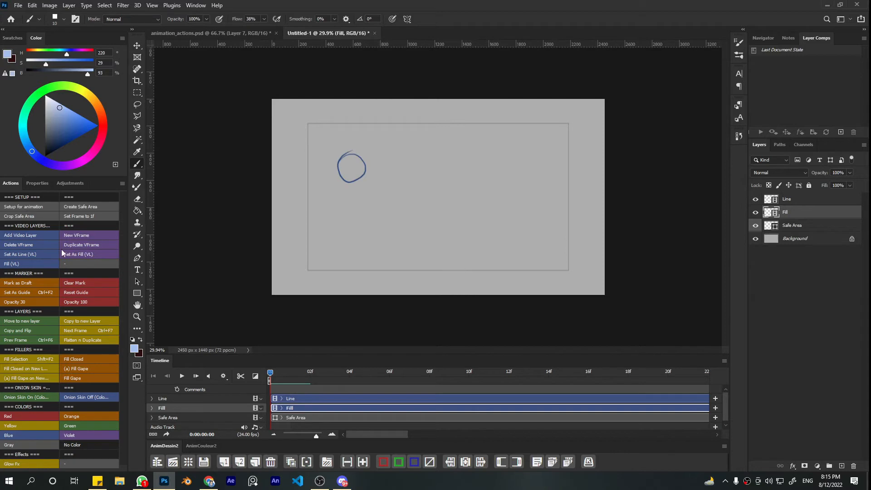
{"action": "left_click", "coordinate": [28, 264]}
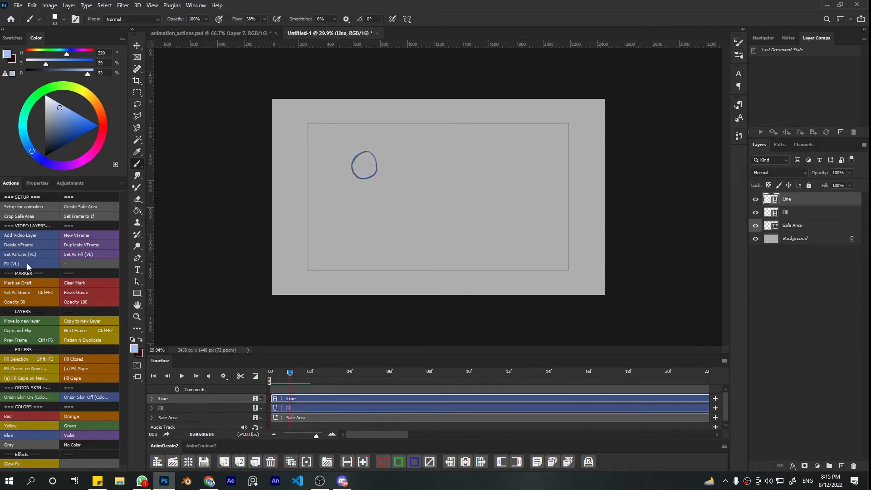
{"action": "left_click", "coordinate": [27, 263]}
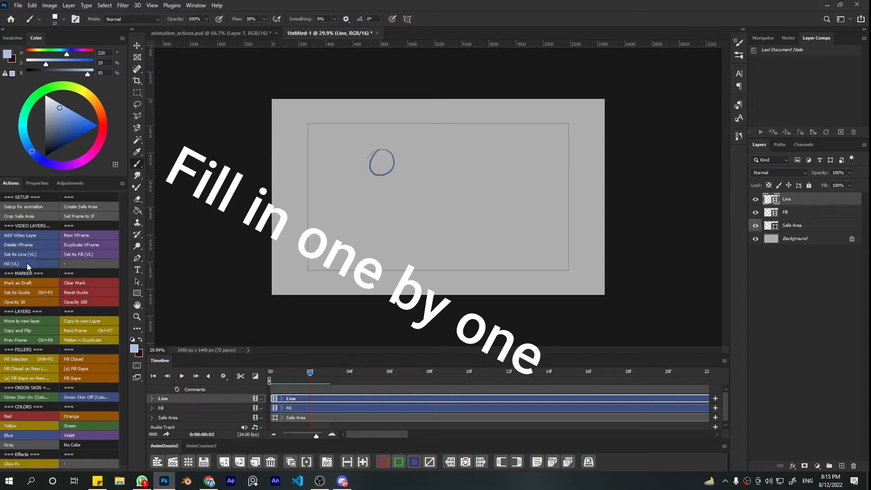
{"action": "left_click", "coordinate": [27, 263]}
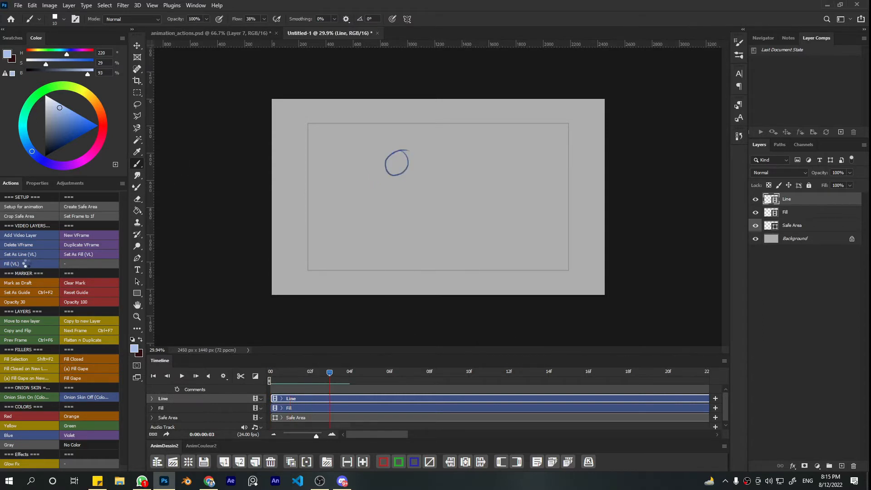
{"action": "left_click", "coordinate": [26, 263]}
- Return to the first frame and play back the filled circle animation
{"action": "key", "text": "Left"}
{"action": "key", "text": "Left"}
{"action": "key", "text": "Left"}
{"action": "key", "text": "Left"}
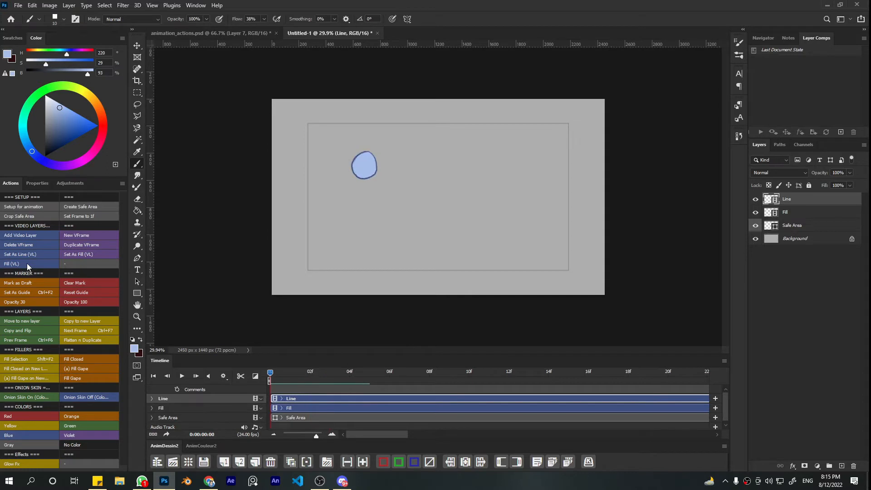
{"action": "key", "text": "space"}
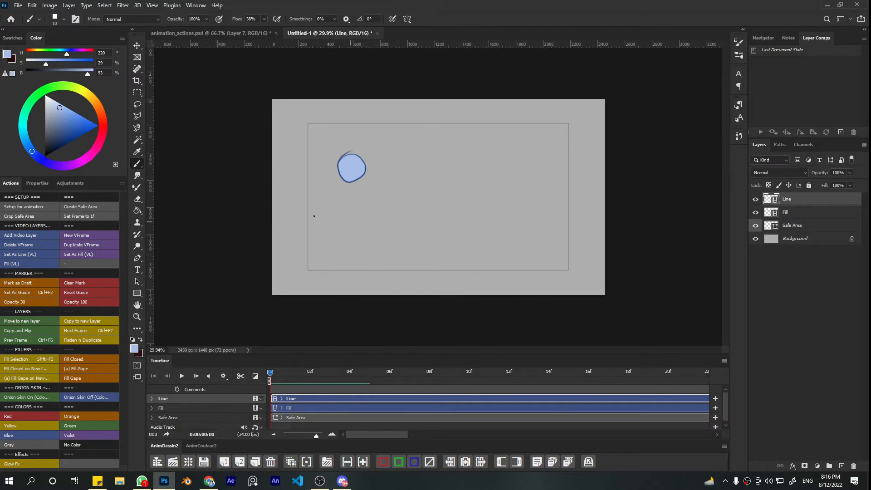
- Set the foreground colour to black and add a new empty layer above Line
{"action": "left_click_drag", "start_coordinate": [66, 137], "coordinate": [43, 213]}
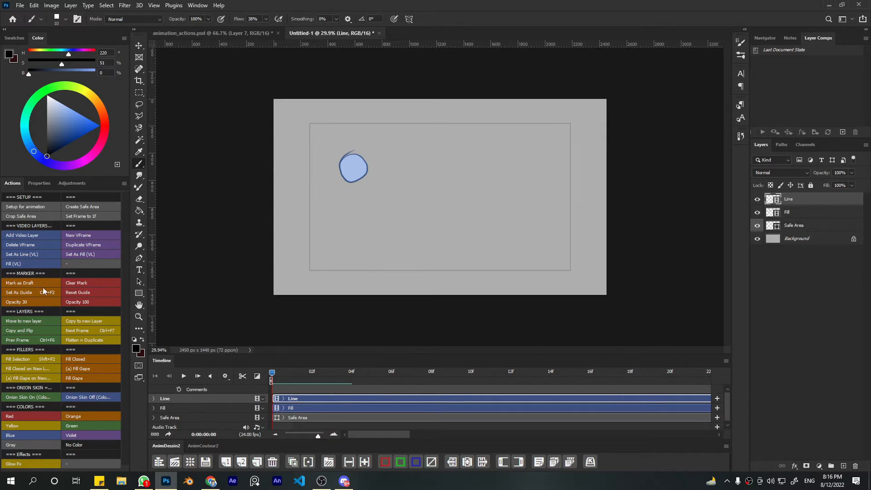
{"action": "key", "text": "ctrl+shift+alt+n"}
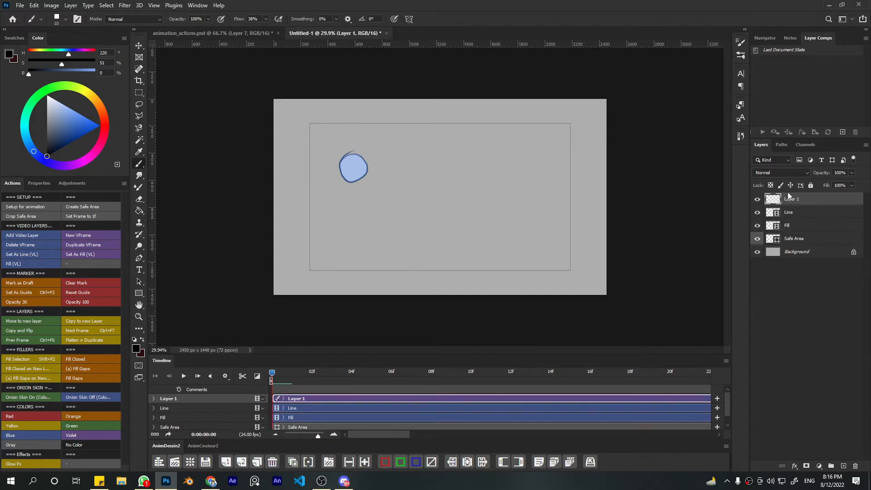
{"action": "left_click", "coordinate": [801, 199]}
- Delete the Fill and Line video layers together
{"action": "left_click", "coordinate": [795, 224]}
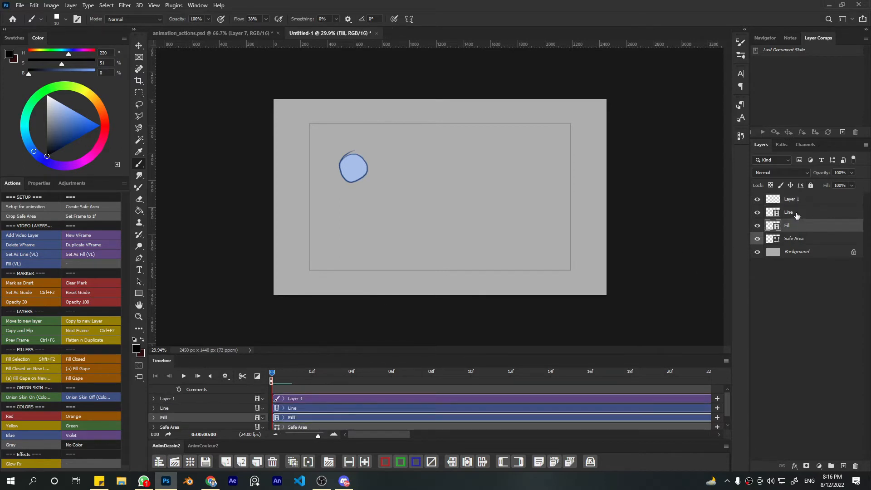
{"action": "left_click", "coordinate": [796, 212], "text": "shift"}
{"action": "left_click", "coordinate": [855, 466]}
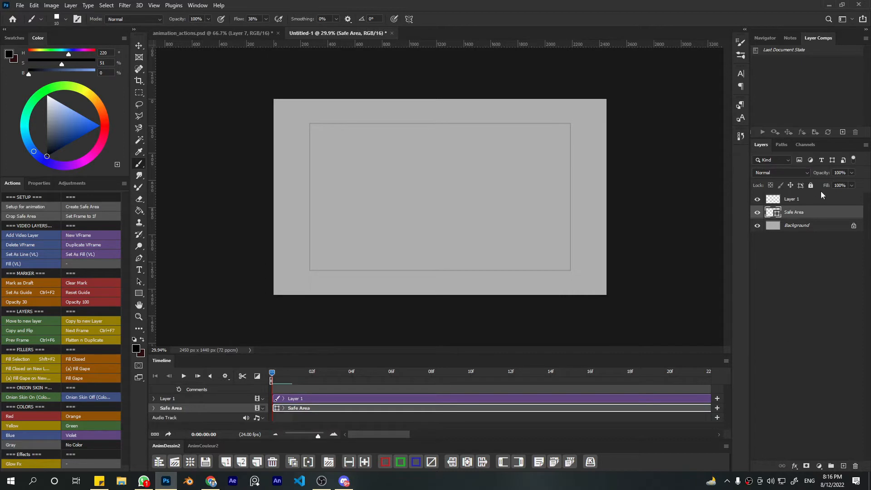
- Sketch a rough figure on Layer 1 with an oval head, face guidelines, shoulders, torso and arms
{"action": "left_click", "coordinate": [809, 200]}
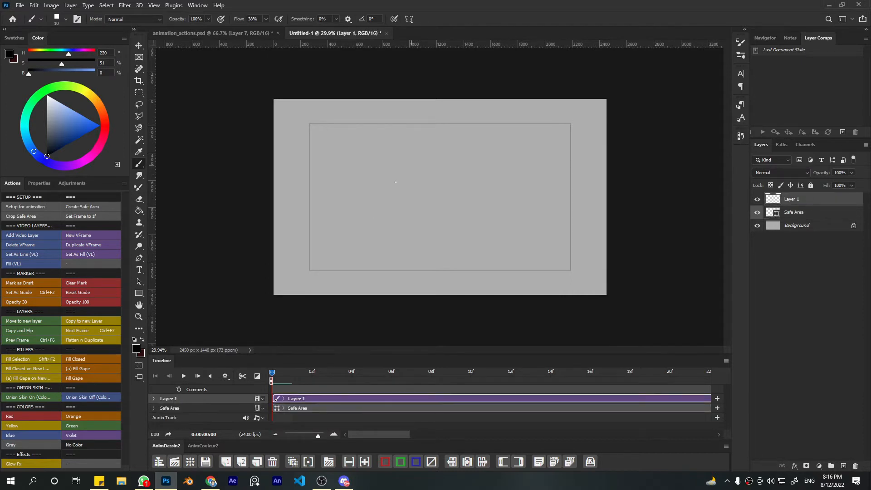
{"action": "mouse_move", "coordinate": [419, 145]}
{"action": "left_mouse_down"}
{"action": "mouse_move", "coordinate": [413, 137]}
{"action": "mouse_move", "coordinate": [424, 179]}
{"action": "left_mouse_up"}
{"action": "key", "text": "ctrl+z"}
{"action": "mouse_move", "coordinate": [371, 203]}
{"action": "left_mouse_down"}
{"action": "mouse_move", "coordinate": [448, 191]}
{"action": "mouse_move", "coordinate": [458, 217]}
{"action": "mouse_move", "coordinate": [389, 251]}
{"action": "mouse_move", "coordinate": [429, 240]}
{"action": "left_mouse_up"}
{"action": "left_click_drag", "start_coordinate": [425, 199], "coordinate": [434, 255]}
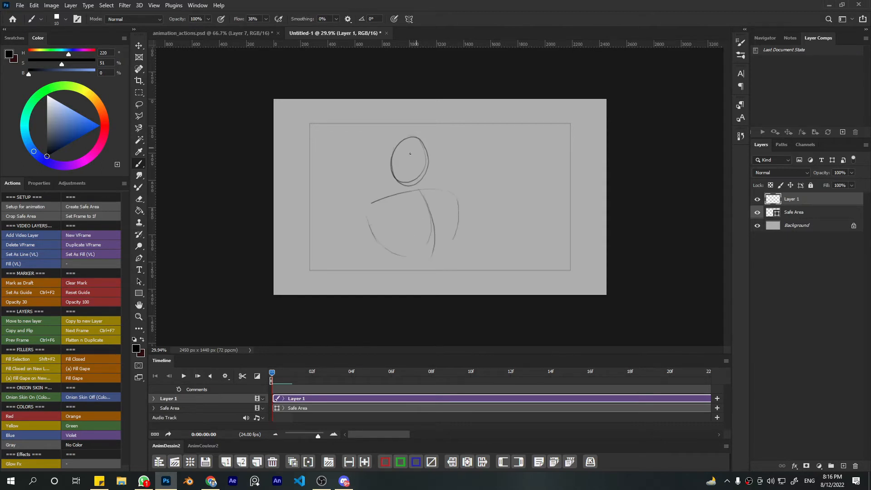
{"action": "left_click_drag", "start_coordinate": [394, 158], "coordinate": [415, 162]}
{"action": "left_click_drag", "start_coordinate": [366, 205], "coordinate": [347, 271]}
{"action": "left_click_drag", "start_coordinate": [363, 209], "coordinate": [345, 284]}
{"action": "left_click_drag", "start_coordinate": [445, 196], "coordinate": [465, 229]}
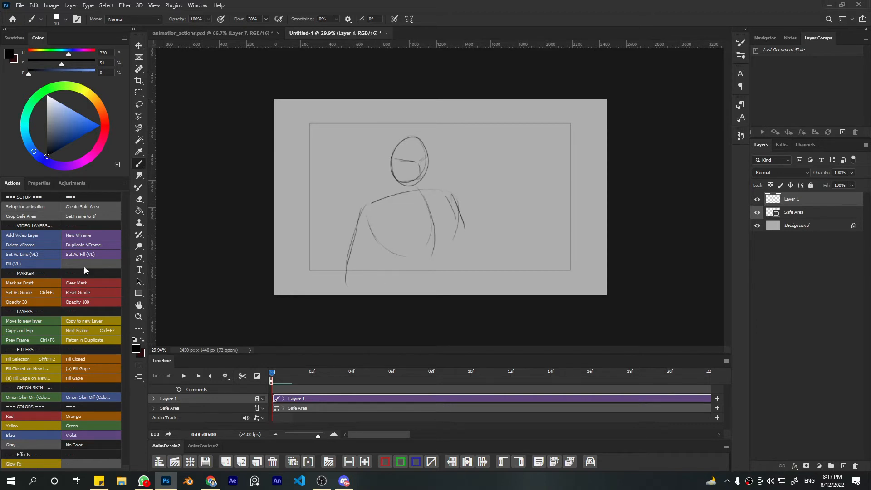
- Run Set As Guide on the sketch layer and record a new-layer step at the end of that action
{"action": "left_click", "coordinate": [32, 290]}
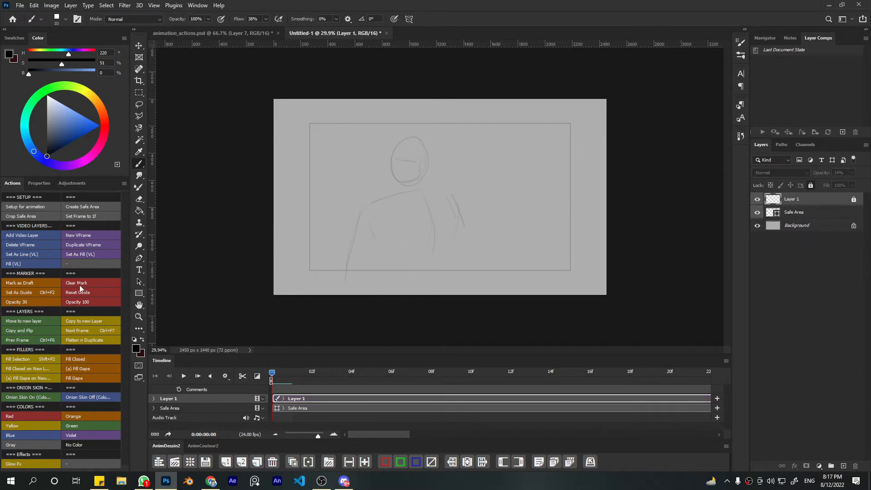
{"action": "left_click", "coordinate": [123, 183]}
{"action": "left_click", "coordinate": [149, 178]}
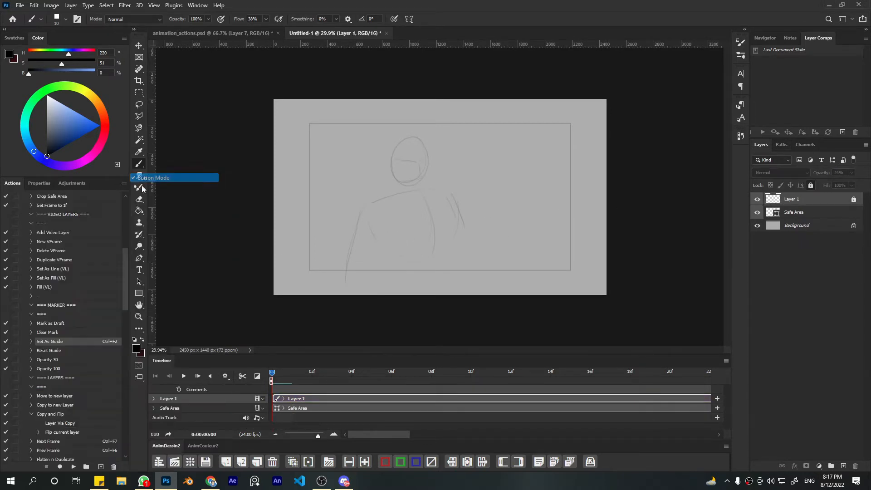
{"action": "left_click", "coordinate": [32, 341]}
{"action": "left_click", "coordinate": [70, 394]}
{"action": "left_click", "coordinate": [60, 466]}
{"action": "left_click", "coordinate": [843, 466]}
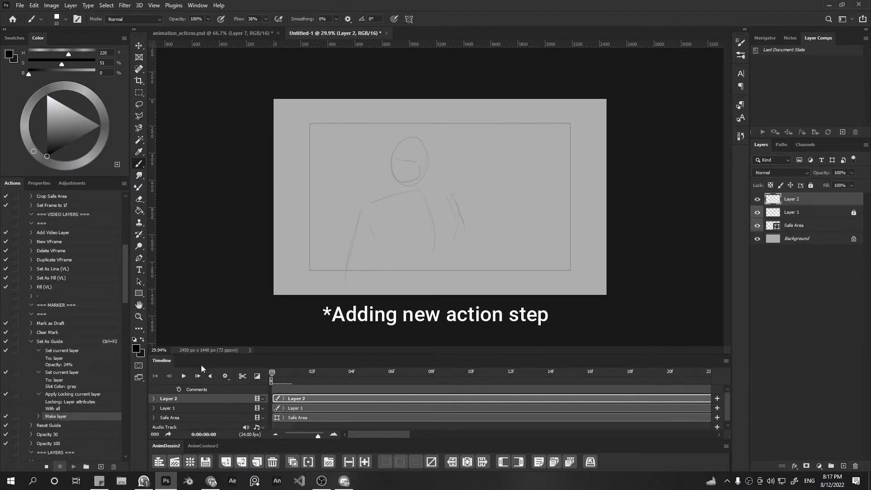
{"action": "left_click", "coordinate": [46, 466]}
{"action": "left_click", "coordinate": [31, 341]}
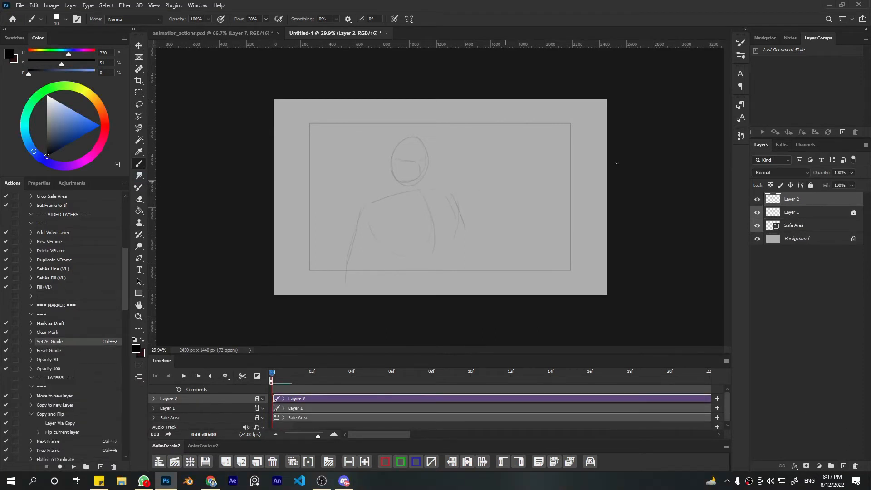
- Unlock Layer 1, set its opacity to 100%, and delete the empty Layer 2
{"action": "left_click", "coordinate": [814, 212]}
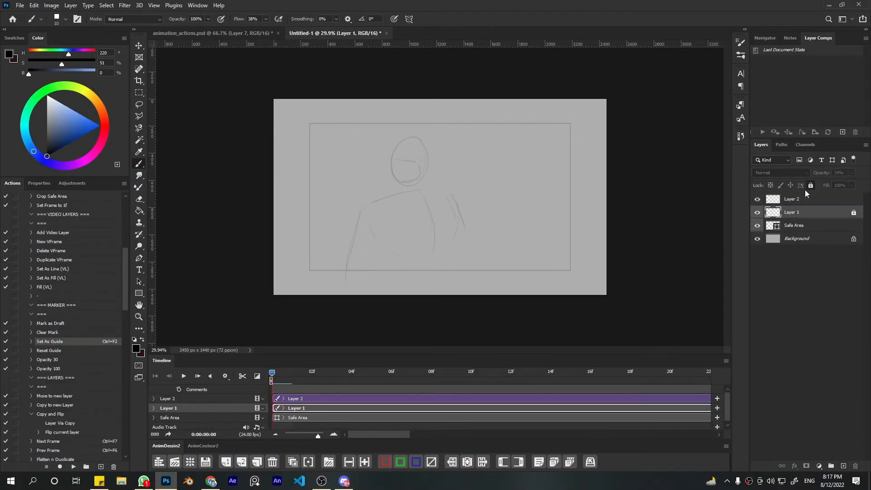
{"action": "left_click", "coordinate": [810, 185]}
{"action": "left_click", "coordinate": [805, 198]}
{"action": "left_click", "coordinate": [803, 212]}
{"action": "left_click_drag", "start_coordinate": [822, 173], "coordinate": [839, 172]}
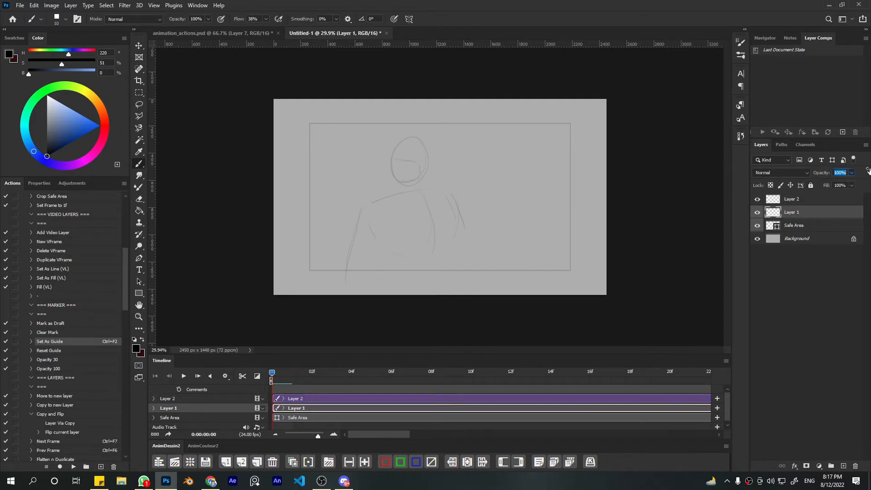
{"action": "left_click", "coordinate": [792, 202]}
{"action": "left_click", "coordinate": [855, 465]}
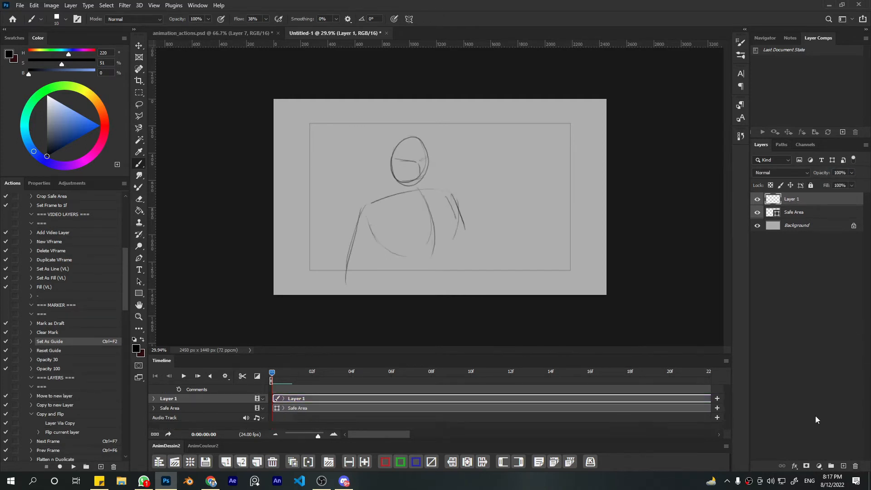
- Switch the actions back to Button Mode, run Set As Guide on Layer 1, and make Layer 2 active
{"action": "left_click", "coordinate": [124, 182]}
{"action": "left_click", "coordinate": [154, 176]}
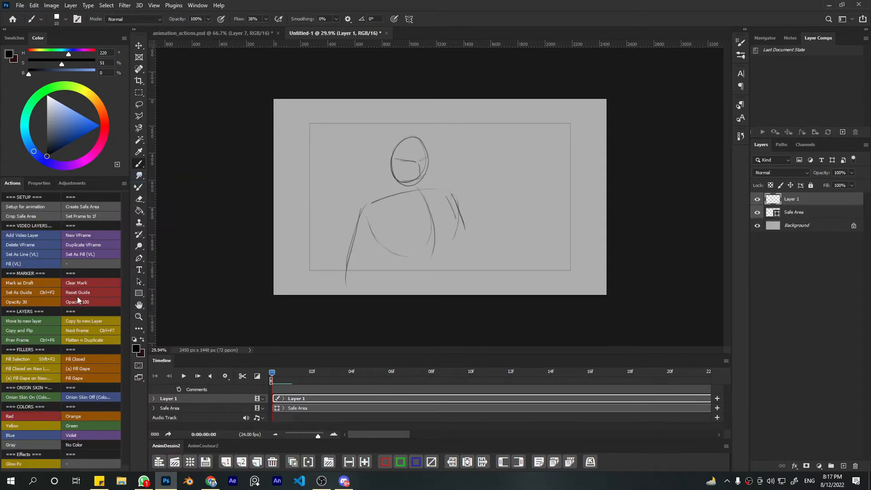
{"action": "left_click", "coordinate": [21, 291]}
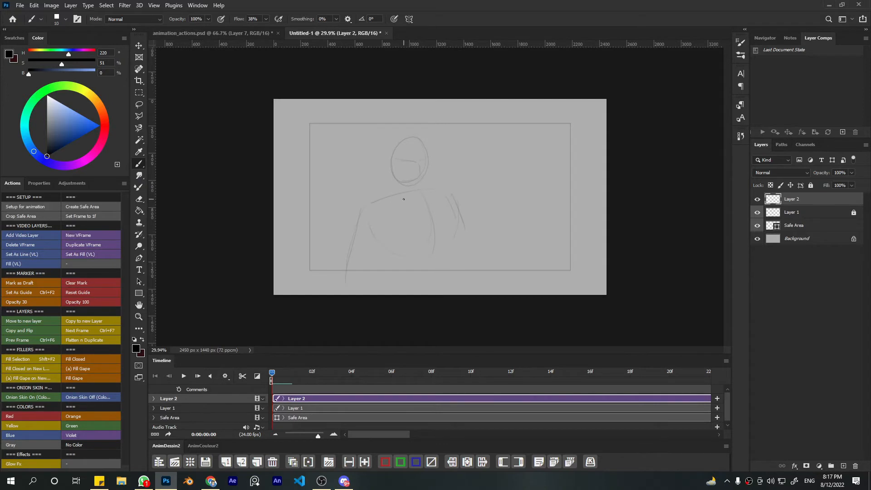
{"action": "left_click", "coordinate": [797, 215]}
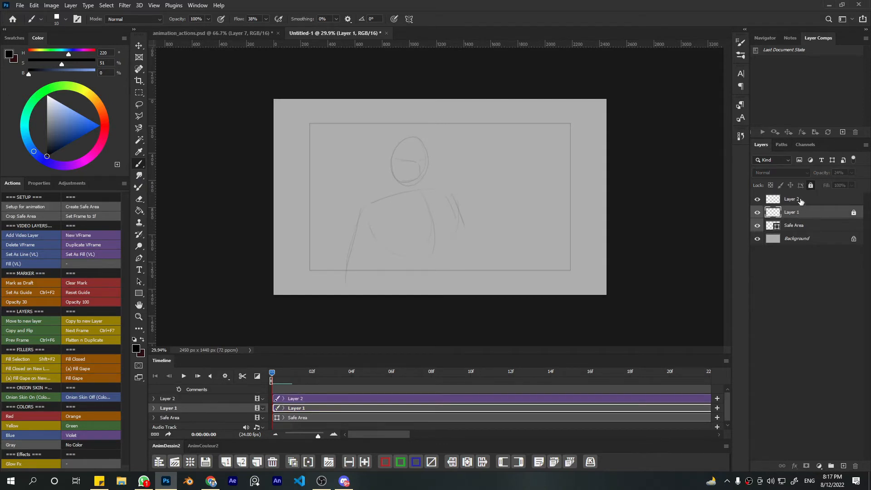
{"action": "left_click", "coordinate": [796, 201]}
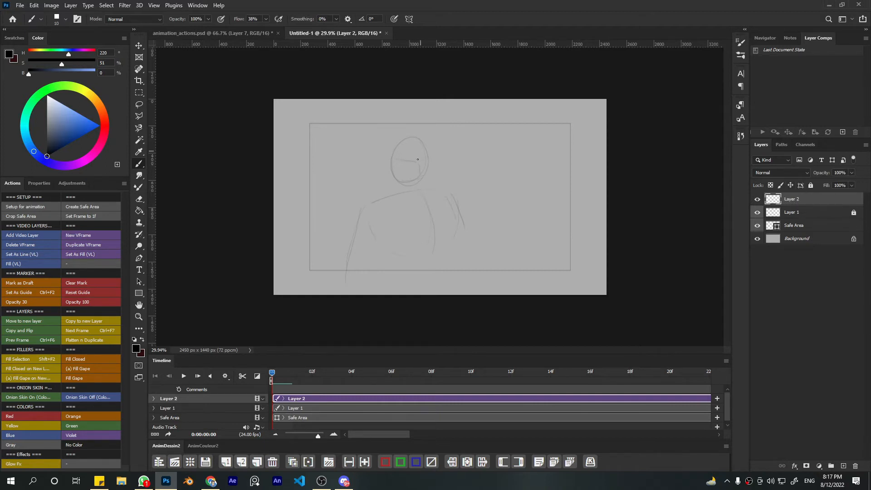
- Draw the figure's head, face, shoulder and torso lines over the faded guide on Layer 2
{"action": "left_click_drag", "start_coordinate": [397, 160], "coordinate": [410, 162]}
{"action": "left_click_drag", "start_coordinate": [392, 173], "coordinate": [408, 188]}
{"action": "left_click_drag", "start_coordinate": [414, 132], "coordinate": [427, 150]}
{"action": "mouse_move", "coordinate": [386, 149]}
{"action": "left_mouse_down"}
{"action": "mouse_move", "coordinate": [393, 142]}
{"action": "mouse_move", "coordinate": [415, 148]}
{"action": "left_mouse_up"}
{"action": "left_click_drag", "start_coordinate": [410, 137], "coordinate": [418, 133]}
{"action": "mouse_move", "coordinate": [395, 186]}
{"action": "left_mouse_down"}
{"action": "mouse_move", "coordinate": [393, 168]}
{"action": "mouse_move", "coordinate": [346, 263]}
{"action": "left_mouse_up"}
{"action": "mouse_move", "coordinate": [421, 190]}
{"action": "left_mouse_down"}
{"action": "mouse_move", "coordinate": [453, 187]}
{"action": "mouse_move", "coordinate": [422, 207]}
{"action": "mouse_move", "coordinate": [432, 232]}
{"action": "left_mouse_up"}
{"action": "right_click", "coordinate": [383, 200]}
{"action": "key", "text": "Escape"}
{"action": "left_click_drag", "start_coordinate": [400, 192], "coordinate": [436, 257]}
{"action": "mouse_move", "coordinate": [399, 194]}
{"action": "left_mouse_down"}
{"action": "mouse_move", "coordinate": [433, 256]}
{"action": "mouse_move", "coordinate": [439, 251]}
{"action": "left_mouse_up"}
- Lasso the strokes drawn on Layer 2 and cut them
{"action": "key", "text": "l"}
{"action": "mouse_move", "coordinate": [490, 228]}
{"action": "left_mouse_down"}
{"action": "mouse_move", "coordinate": [435, 126]}
{"action": "mouse_move", "coordinate": [502, 187]}
{"action": "left_mouse_up"}
{"action": "key", "text": "ctrl+x"}
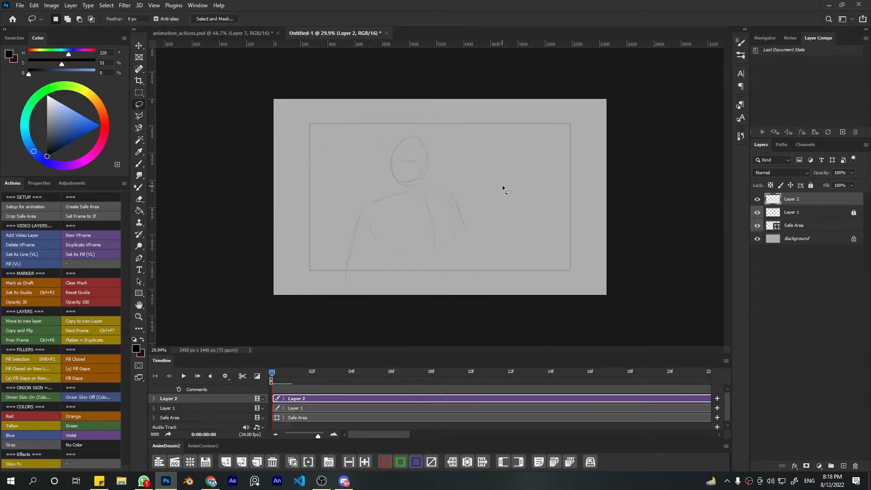
- Restore Layer 1 with Reset Guide and erase its whole sketch using a lasso selection
{"action": "left_click", "coordinate": [798, 212]}
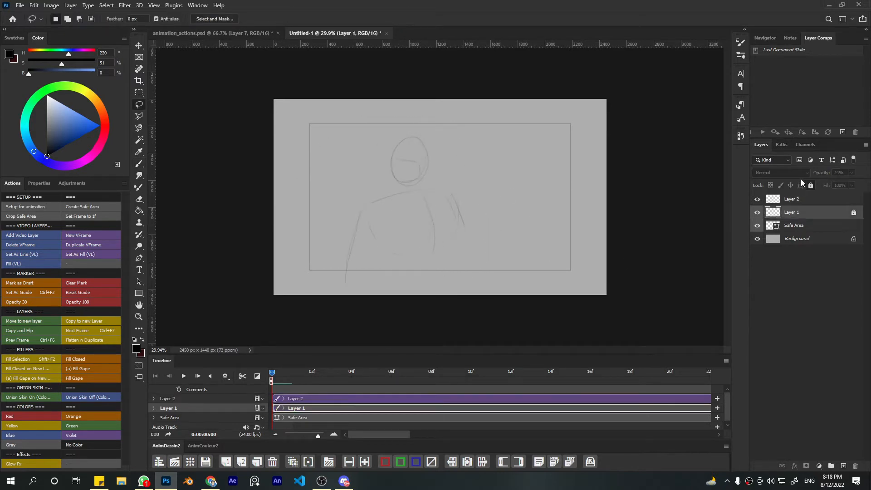
{"action": "left_click", "coordinate": [74, 292]}
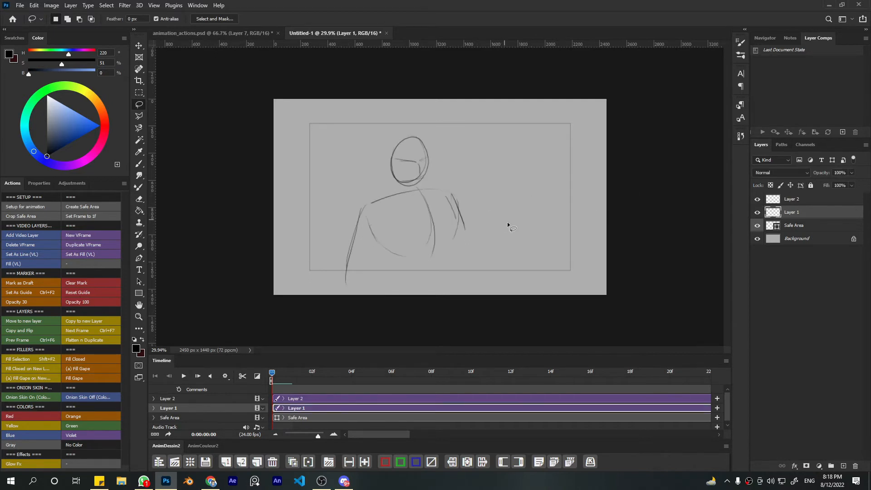
{"action": "mouse_move", "coordinate": [507, 226]}
{"action": "left_mouse_down"}
{"action": "mouse_move", "coordinate": [498, 116]}
{"action": "mouse_move", "coordinate": [525, 202]}
{"action": "left_mouse_up"}
{"action": "key", "text": "Delete"}
{"action": "key", "text": "ctrl+d"}
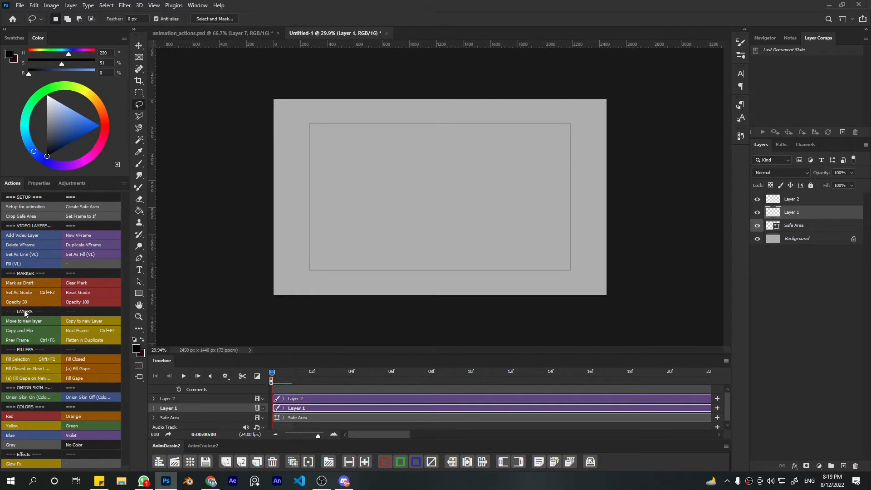
- Draw a black oval on Layer 1 and run Opacity 30 followed by Opacity 100 on the layer
{"action": "key", "text": "b"}
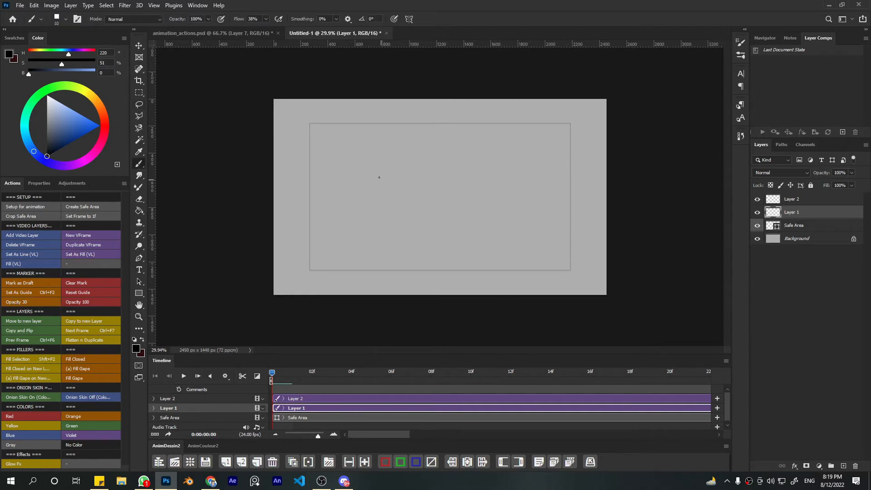
{"action": "left_click_drag", "start_coordinate": [379, 177], "coordinate": [409, 203]}
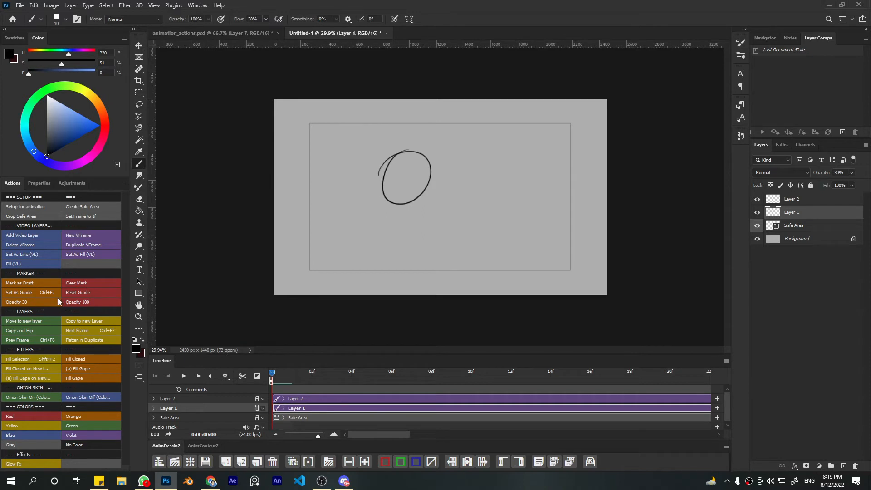
{"action": "left_click", "coordinate": [92, 302]}
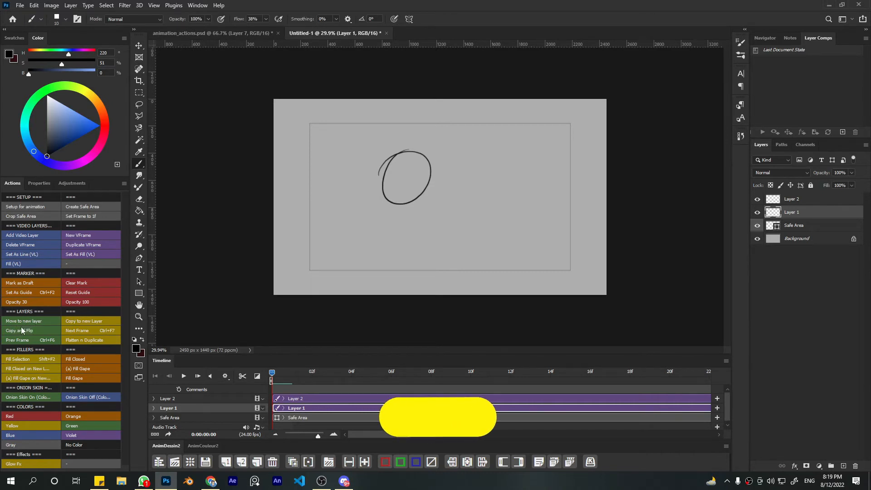
- Lasso an area overlapping the right edge of the oval on Layer 1
{"action": "key", "text": "l"}
{"action": "left_click_drag", "start_coordinate": [416, 138], "coordinate": [467, 121]}
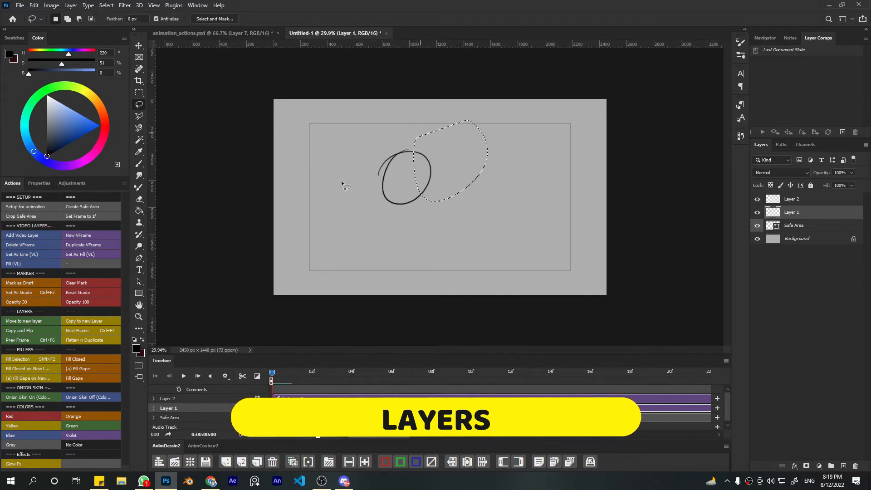
- Try Move to new layer on the selected part of the oval, check the new layer's visibility, and undo the move
{"action": "left_click", "coordinate": [34, 322]}
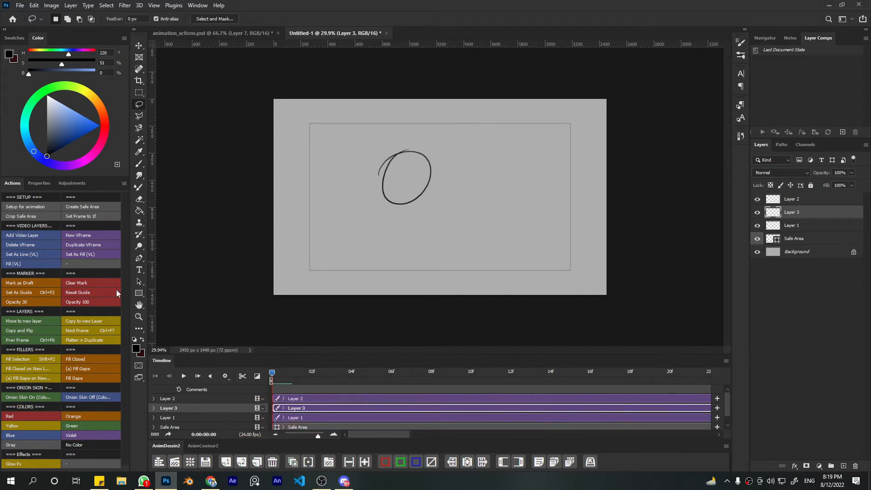
{"action": "left_click", "coordinate": [757, 212]}
{"action": "key", "text": "ctrl+z"}
{"action": "key", "text": "ctrl+z"}
{"action": "key", "text": "ctrl+z"}
{"action": "key", "text": "ctrl+z"}
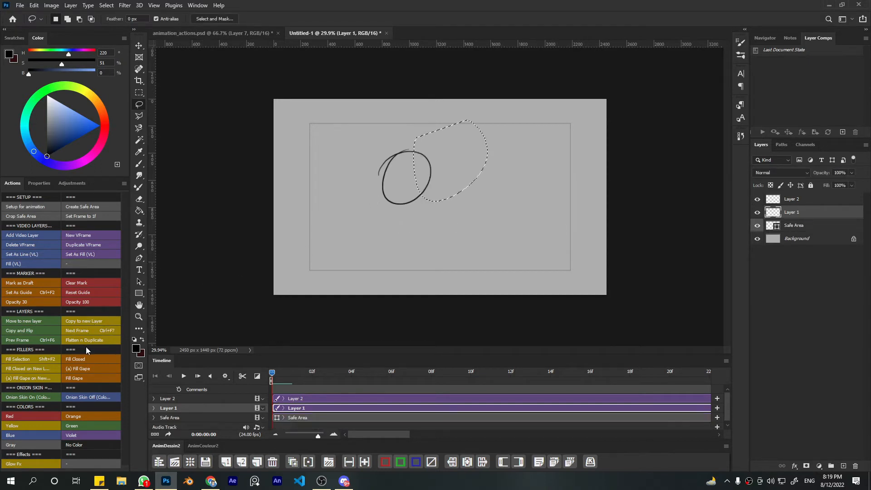
- Try Copy to new Layer on the lassoed part of the oval, check it by toggling Layer 1's visibility, and delete the copy
{"action": "left_click", "coordinate": [81, 323]}
{"action": "left_click", "coordinate": [757, 225]}
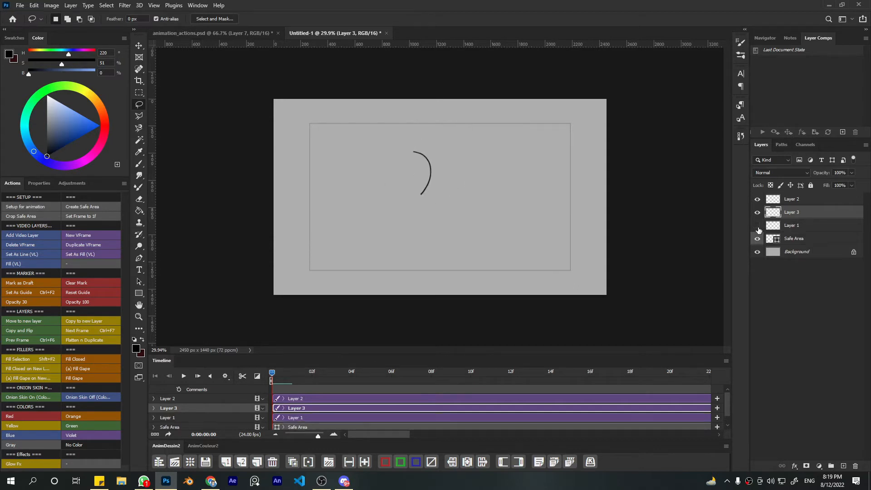
{"action": "left_click", "coordinate": [757, 226]}
{"action": "left_click", "coordinate": [757, 225]}
{"action": "left_click", "coordinate": [757, 225]}
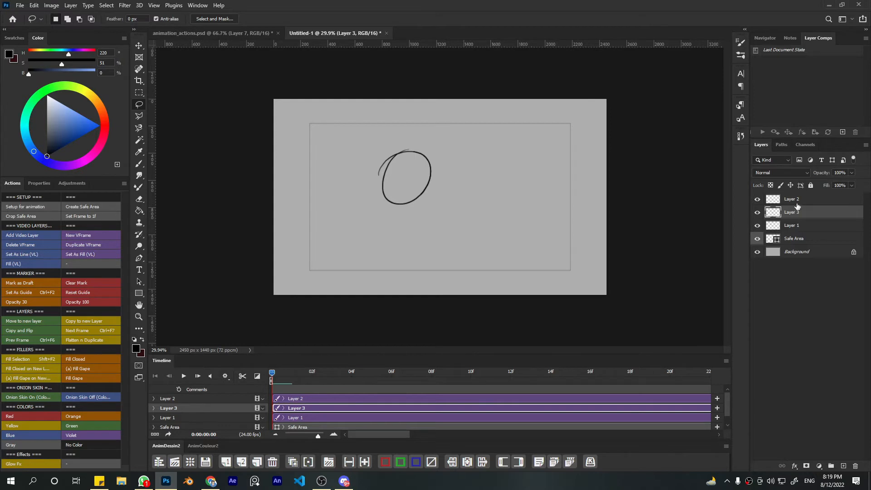
{"action": "key", "text": "Delete"}
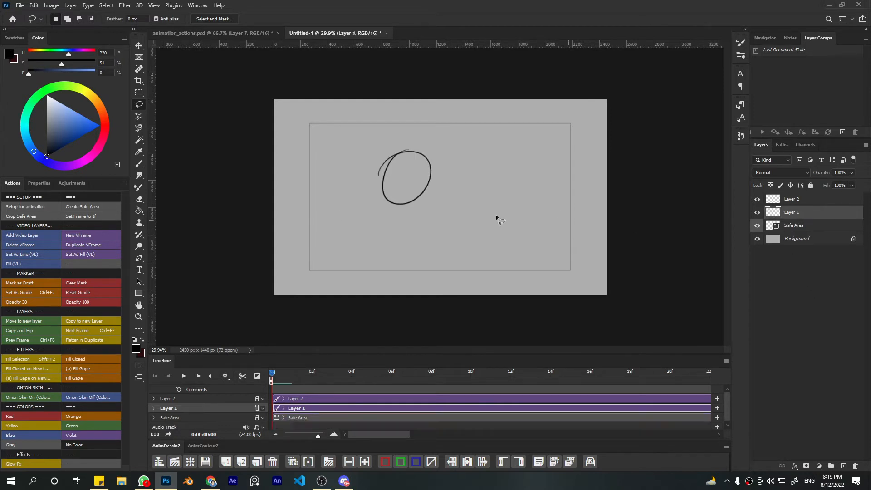
- Lasso around the whole oval on Layer 1, try Copy and Flip on it, and undo the copy
{"action": "mouse_move", "coordinate": [399, 132]}
{"action": "left_mouse_down"}
{"action": "mouse_move", "coordinate": [350, 184]}
{"action": "mouse_move", "coordinate": [390, 134]}
{"action": "mouse_move", "coordinate": [353, 192]}
{"action": "mouse_move", "coordinate": [358, 183]}
{"action": "left_mouse_up"}
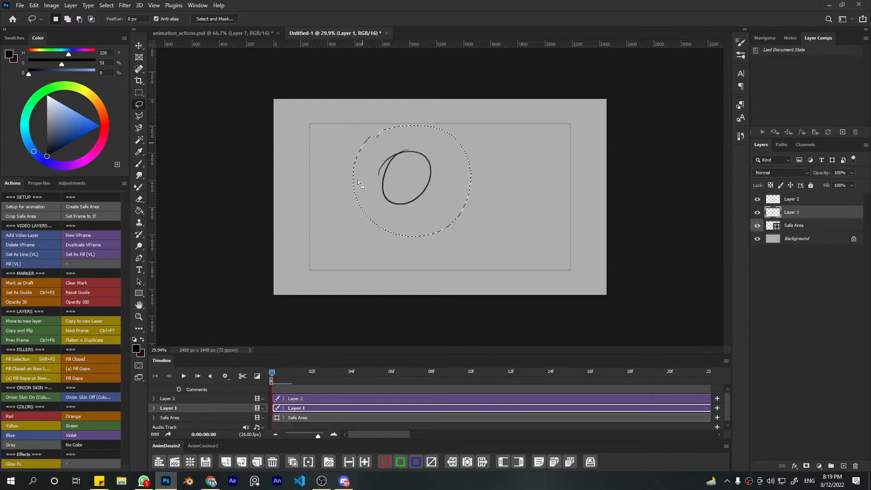
{"action": "left_click", "coordinate": [34, 330]}
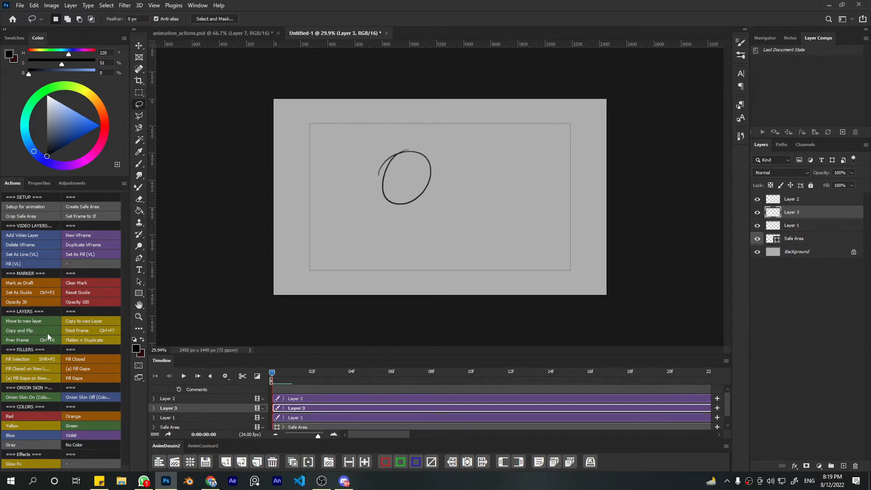
{"action": "key", "text": "ctrl+z"}
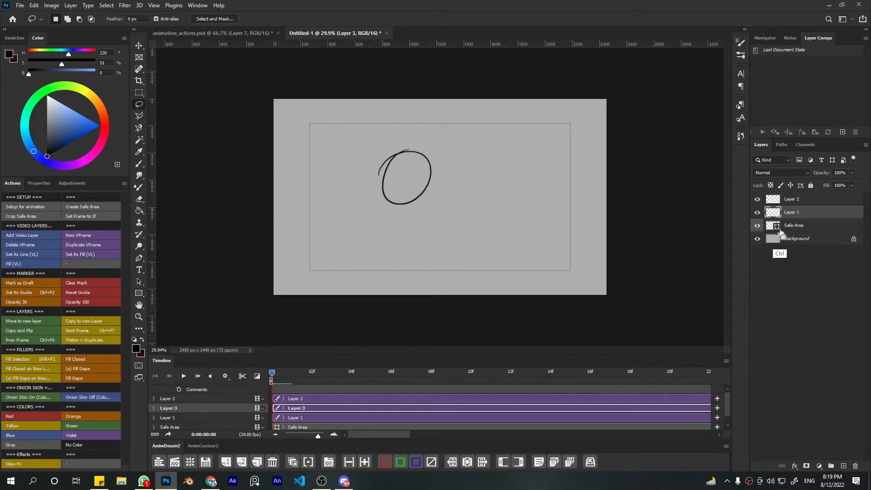
- Erase the lassoed oval from Layer 1, clear the selection, and keep Layer 1 active
{"action": "key", "text": "Delete"}
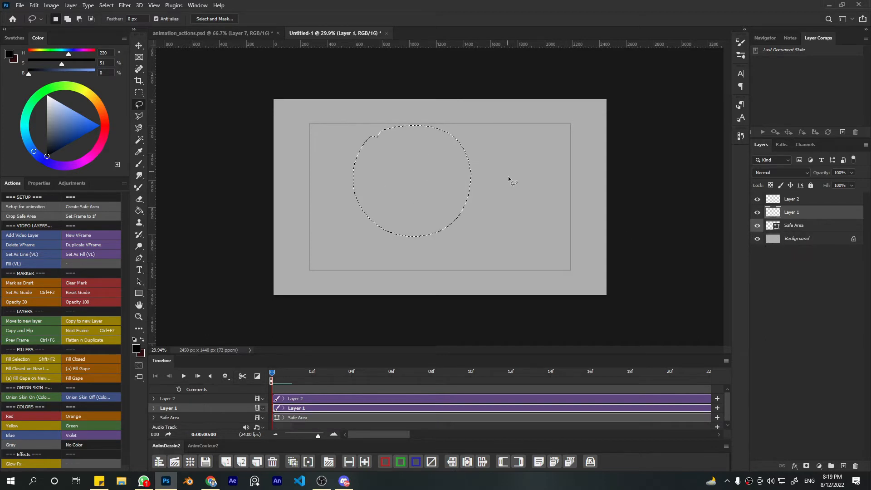
{"action": "key", "text": "ctrl+d"}
{"action": "left_click", "coordinate": [791, 201]}
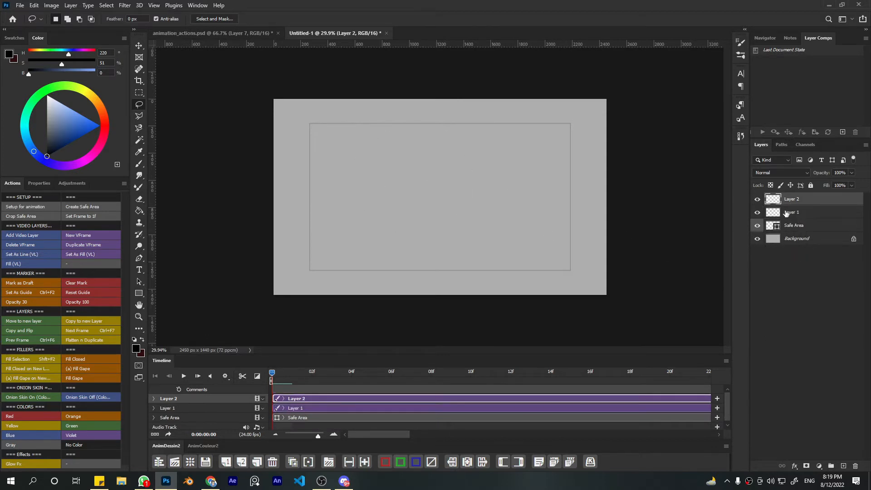
{"action": "left_click", "coordinate": [789, 214]}
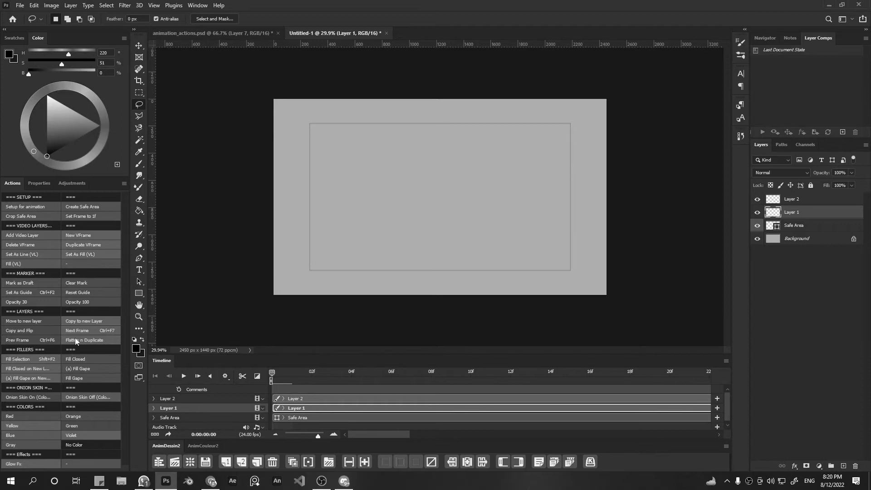
- In character.psd, run Flatten n Duplicate on the HK group, apply Gaussian Blur to the flattened copy, and show the HK group beneath it
{"action": "key", "text": "b"}
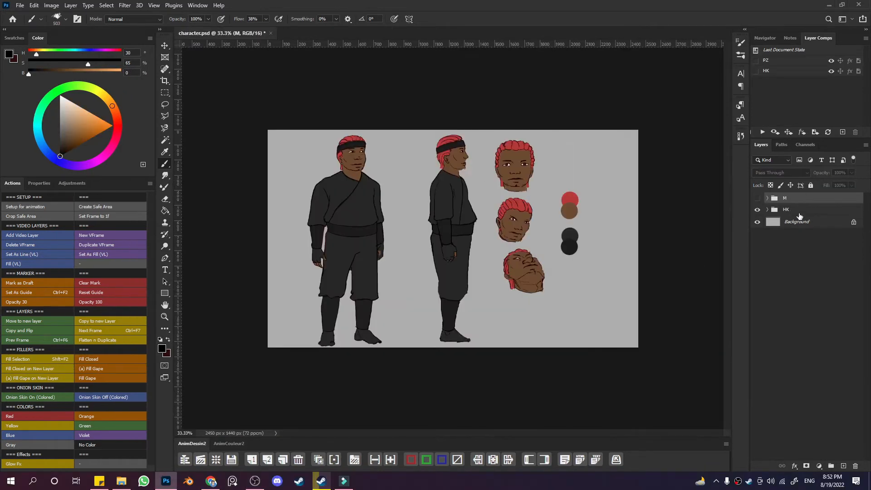
{"action": "left_click", "coordinate": [109, 339]}
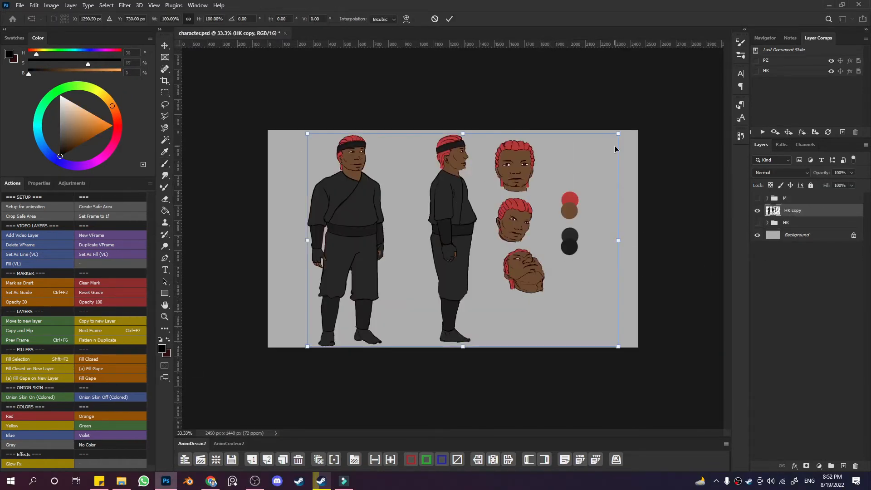
{"action": "left_click", "coordinate": [122, 6]}
{"action": "mouse_move", "coordinate": [184, 119]}
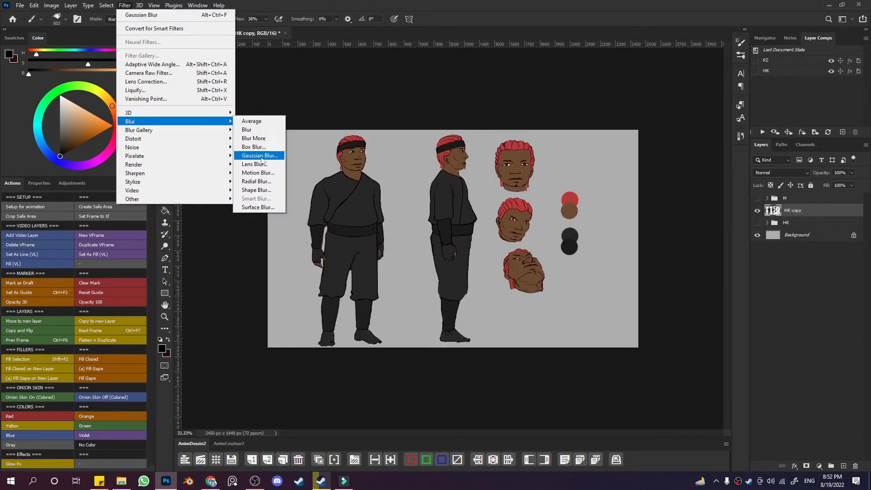
{"action": "left_click", "coordinate": [262, 158]}
{"action": "left_click", "coordinate": [596, 103]}
{"action": "left_click", "coordinate": [757, 223]}
{"action": "left_click", "coordinate": [757, 222]}
{"action": "left_click", "coordinate": [757, 223]}
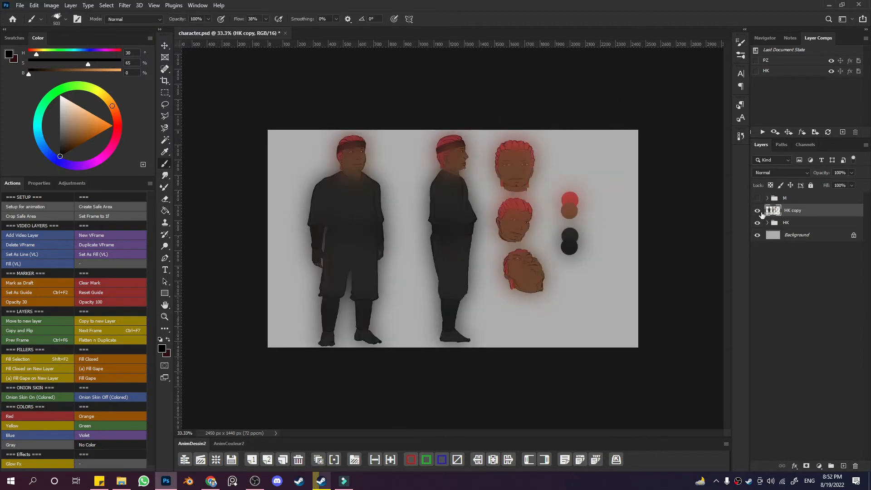
- Delete Layer 2 copy and Layer 2 from the Untitled-1 document, leaving Layer 1 active
{"action": "left_click", "coordinate": [855, 466]}
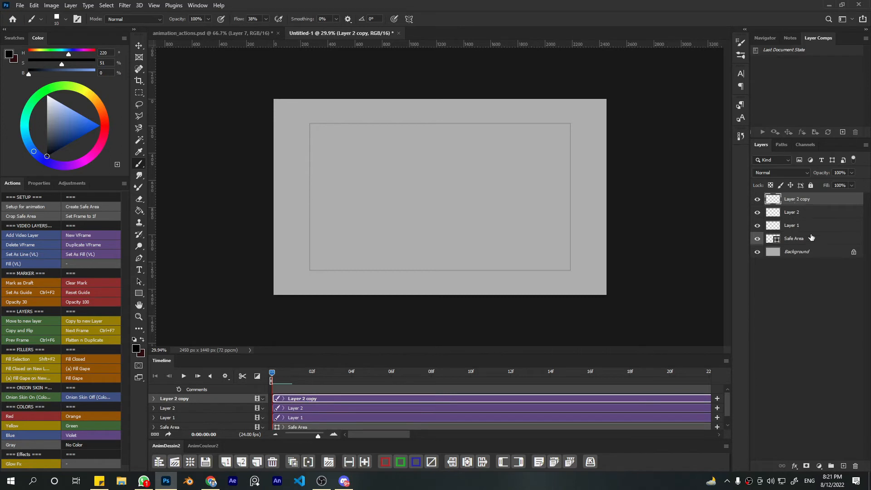
{"action": "left_click", "coordinate": [854, 466]}
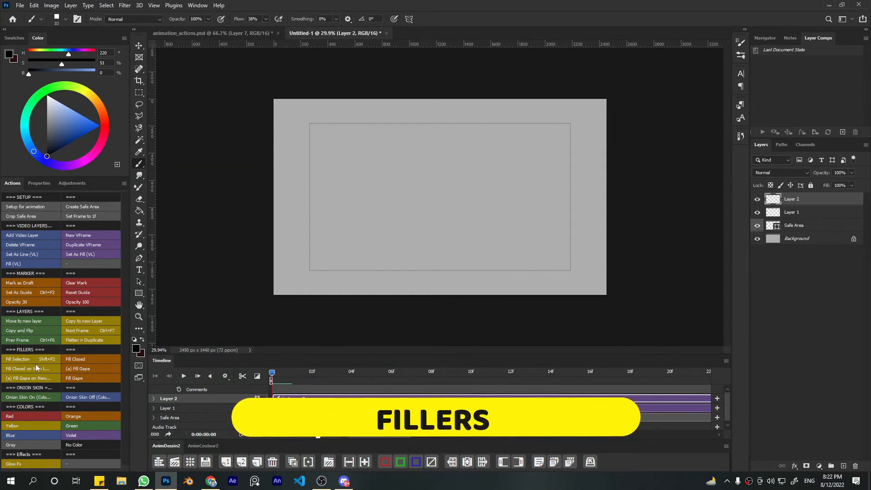
{"action": "key", "text": "alt+bracketleft"}
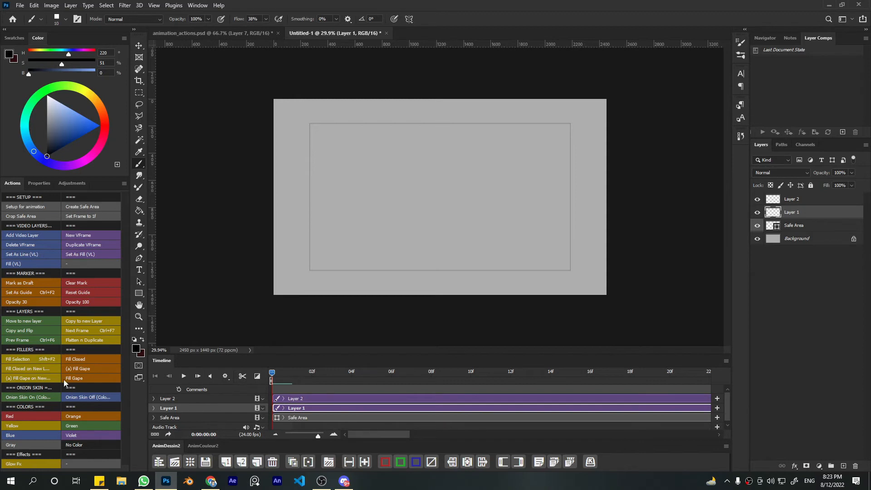
{"action": "left_click", "coordinate": [40, 365]}
- Draw a closed black oval head outline on Layer 1 in the upper middle of the safe area
{"action": "mouse_move", "coordinate": [389, 173]}
{"action": "left_mouse_down"}
{"action": "mouse_move", "coordinate": [447, 161]}
{"action": "mouse_move", "coordinate": [402, 207]}
{"action": "left_mouse_up"}
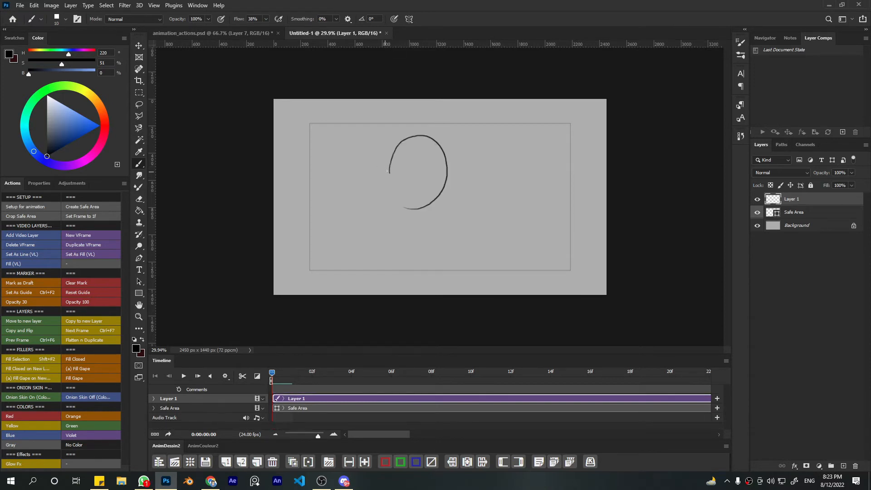
{"action": "left_click_drag", "start_coordinate": [389, 171], "coordinate": [410, 203]}
{"action": "key", "text": "ctrl+z"}
{"action": "mouse_move", "coordinate": [389, 170]}
{"action": "left_mouse_down"}
{"action": "mouse_move", "coordinate": [402, 202]}
{"action": "mouse_move", "coordinate": [427, 205]}
{"action": "left_mouse_up"}
- Sketch eyes, eyebrows, a nose, a mouth and two ears on the head on Layer 1
{"action": "left_click_drag", "start_coordinate": [407, 155], "coordinate": [402, 172]}
{"action": "left_click_drag", "start_coordinate": [408, 156], "coordinate": [411, 174]}
{"action": "mouse_move", "coordinate": [428, 156]}
{"action": "left_mouse_down"}
{"action": "mouse_move", "coordinate": [422, 171]}
{"action": "mouse_move", "coordinate": [428, 163]}
{"action": "left_mouse_up"}
{"action": "left_click_drag", "start_coordinate": [407, 162], "coordinate": [420, 183]}
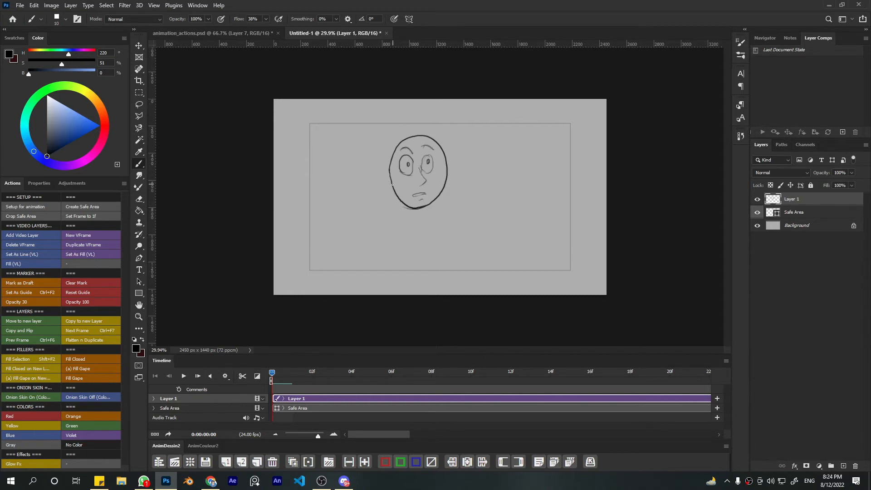
{"action": "left_click_drag", "start_coordinate": [446, 185], "coordinate": [451, 180]}
- Set the foreground colour to light blue (H 220, S 52, B 95) and the background colour to a mustard yellow
{"action": "left_click", "coordinate": [76, 123]}
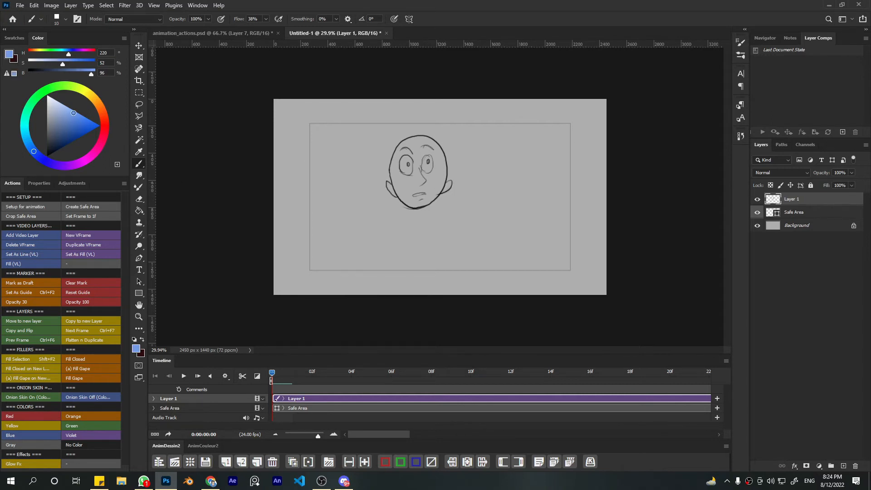
{"action": "left_click_drag", "start_coordinate": [107, 119], "coordinate": [91, 95]}
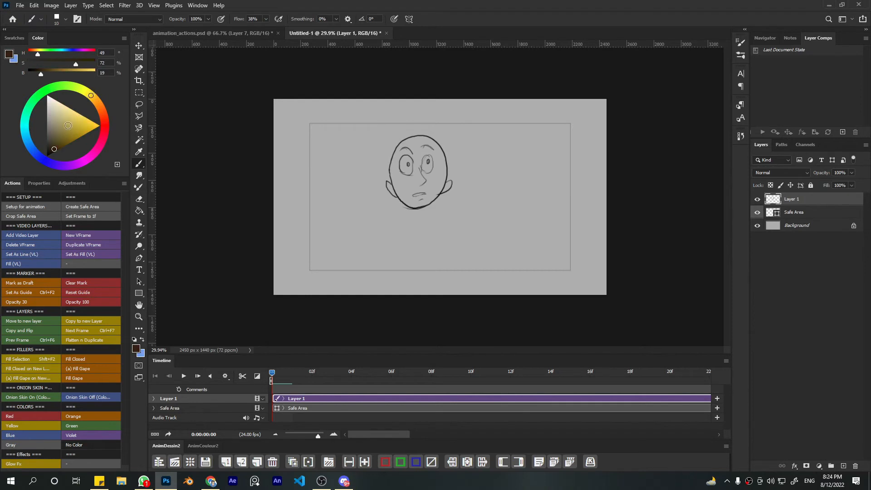
{"action": "left_click", "coordinate": [70, 123]}
{"action": "key", "text": "x"}
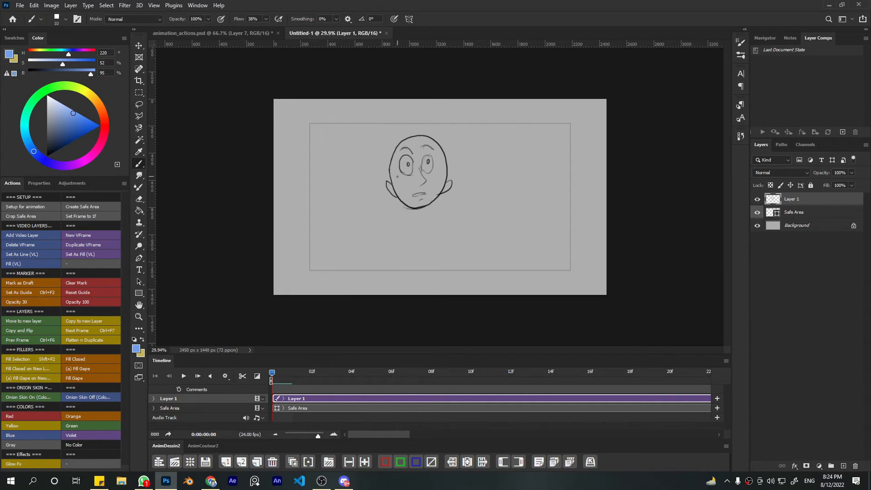
{"action": "key", "text": "l"}
{"action": "mouse_move", "coordinate": [390, 175]}
{"action": "left_mouse_down"}
{"action": "mouse_move", "coordinate": [393, 166]}
{"action": "mouse_move", "coordinate": [453, 156]}
{"action": "mouse_move", "coordinate": [376, 181]}
{"action": "left_mouse_up"}
{"action": "key", "text": "ctrl+d"}
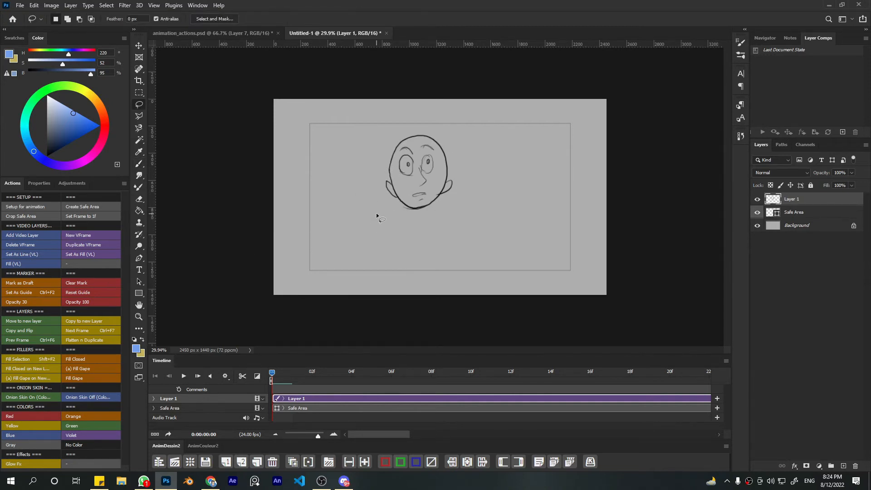
- Try a Magic Wand selection inside the face, deselect it, and set the wand to Contiguous without Sample All Layers
{"action": "key", "text": "w"}
{"action": "left_click", "coordinate": [399, 185]}
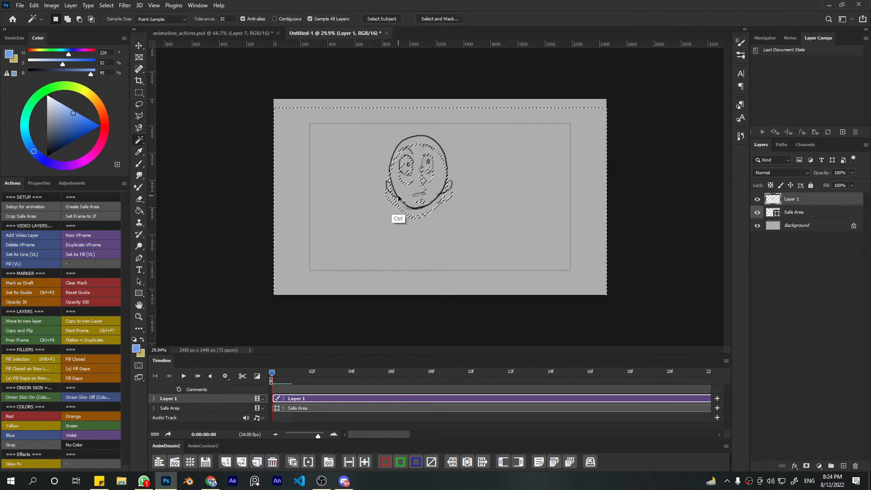
{"action": "key", "text": "ctrl+d"}
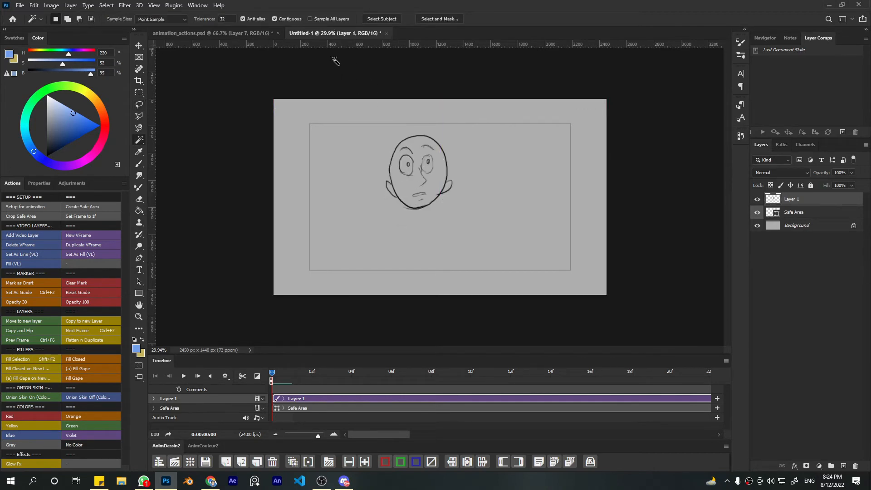
- Select the face interior with the Magic Wand, try Fill Selection with the light blue, and undo the fill
{"action": "left_click", "coordinate": [404, 176]}
{"action": "left_click", "coordinate": [35, 358]}
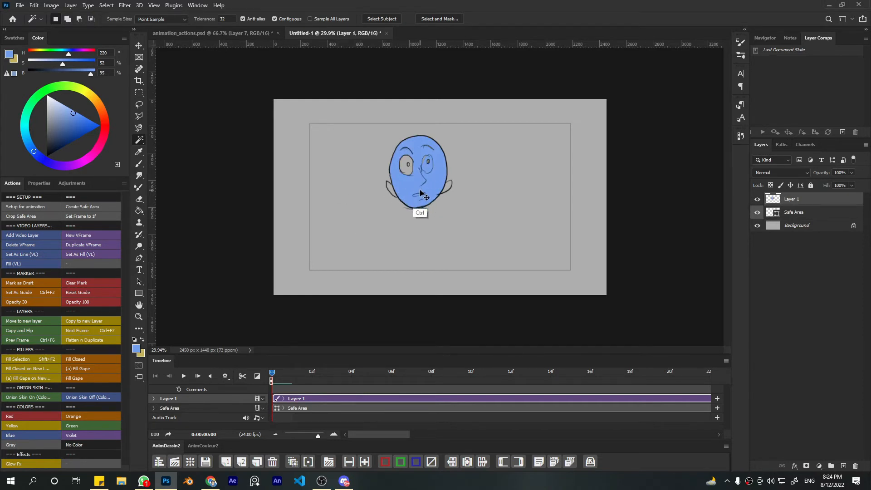
{"action": "key", "text": "ctrl+z"}
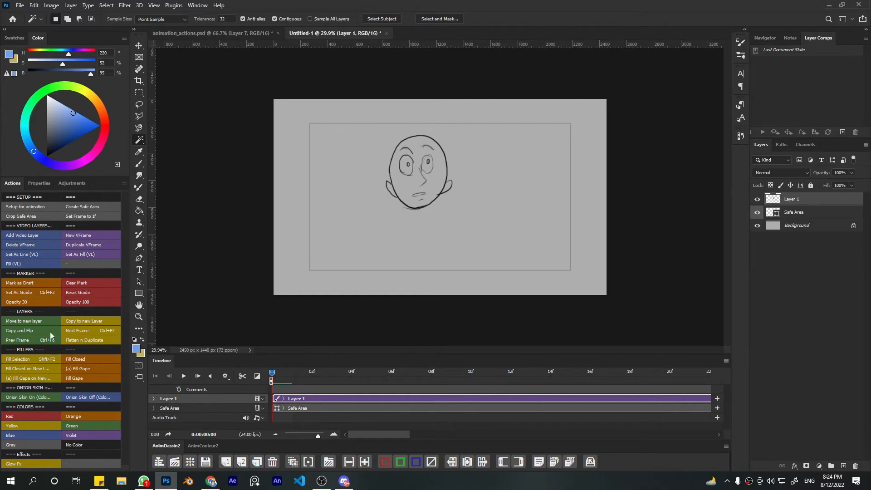
- Select the area outside the head with the Magic Wand and try the Fill Closed action on Layer 1
{"action": "left_click", "coordinate": [353, 223]}
{"action": "left_click", "coordinate": [90, 357]}
{"action": "left_click", "coordinate": [85, 358]}
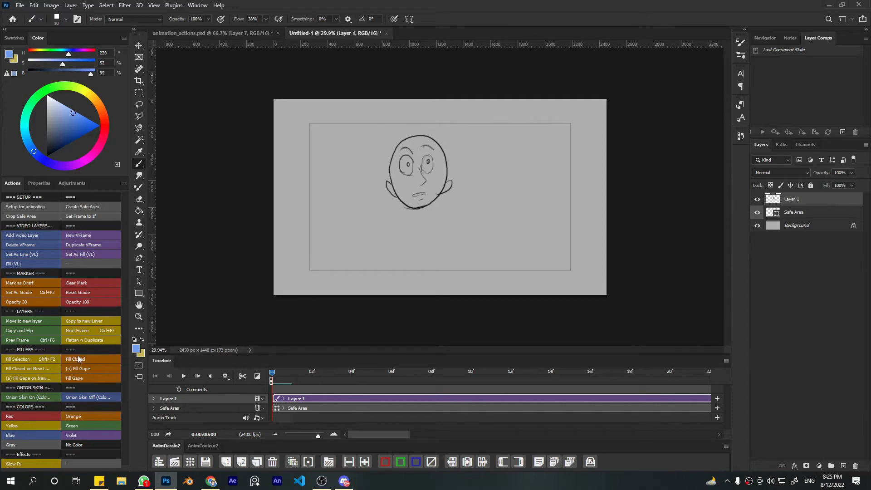
- Try filling the closed head shape on Layer 1 with mustard yellow, hide the Safe Area layer, and undo the fill
{"action": "left_click", "coordinate": [139, 140]}
{"action": "left_click", "coordinate": [309, 156]}
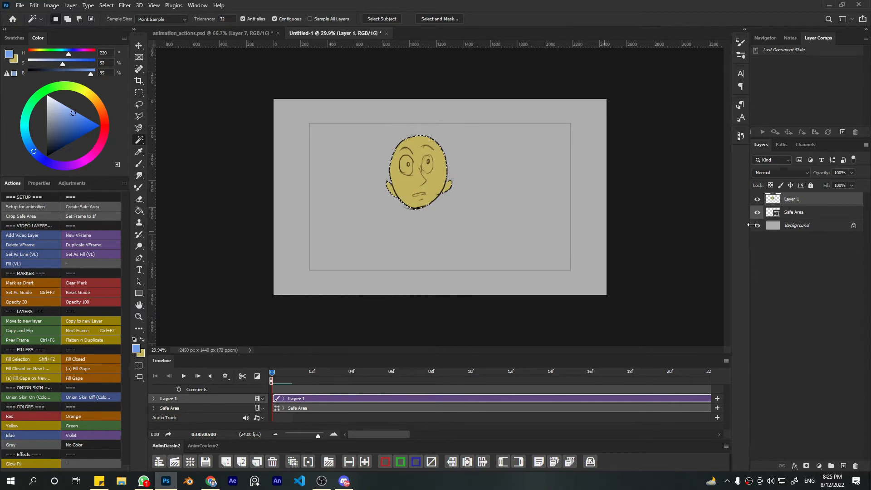
{"action": "left_click", "coordinate": [757, 212]}
{"action": "key", "text": "ctrl+z"}
- Add a new layer above Layer 1, return to Layer 1 with no selection, and show the Safe Area layer
{"action": "key", "text": "ctrl+alt+shift+n"}
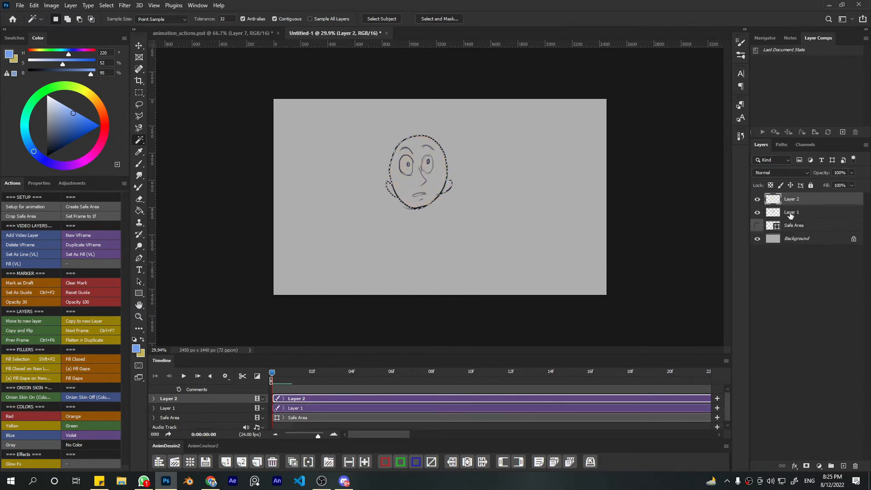
{"action": "left_click", "coordinate": [789, 216]}
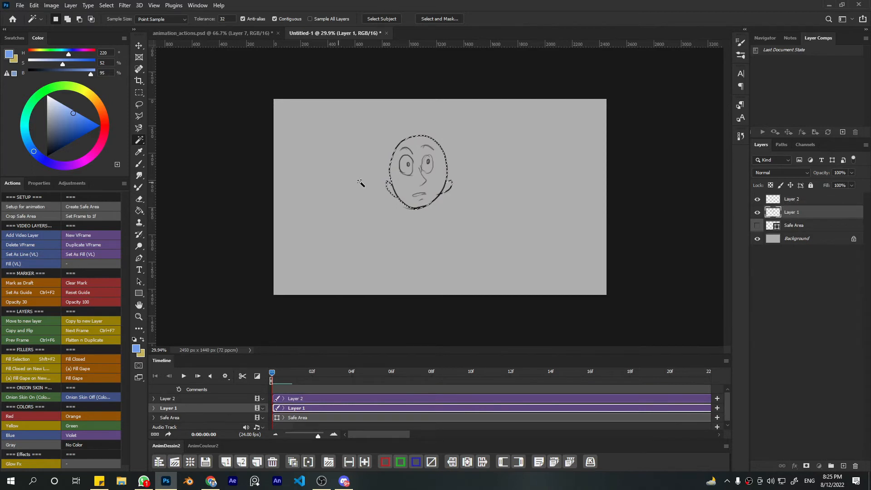
{"action": "key", "text": "ctrl+d"}
{"action": "left_click", "coordinate": [757, 226]}
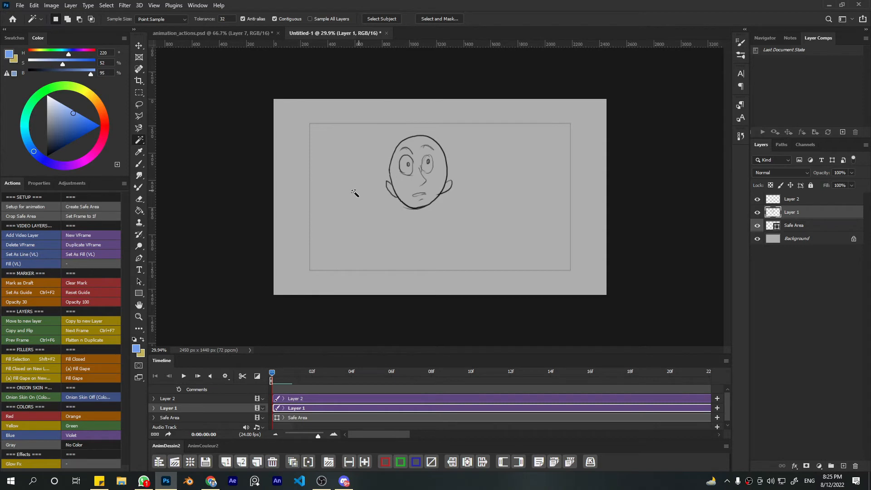
- Try Fill Closed on New Layer with mustard yellow on the head sketch and undo it
{"action": "left_click", "coordinate": [37, 369]}
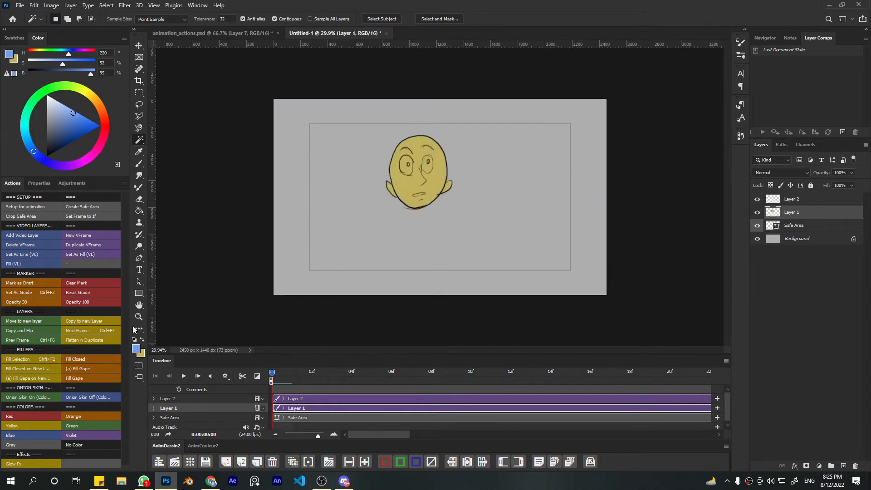
{"action": "key", "text": "ctrl+z"}
{"action": "key", "text": "ctrl+z"}
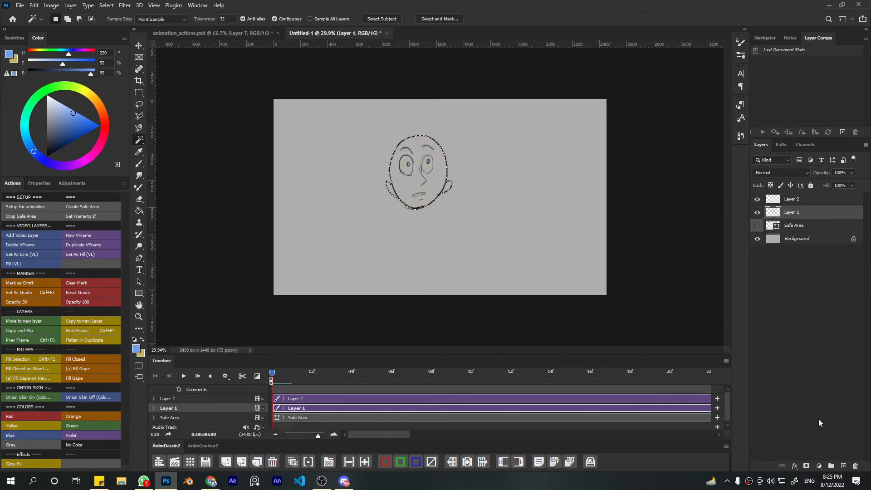
- Delete Layer 1 with the head sketch and clear the remaining selection
{"action": "left_click", "coordinate": [854, 466]}
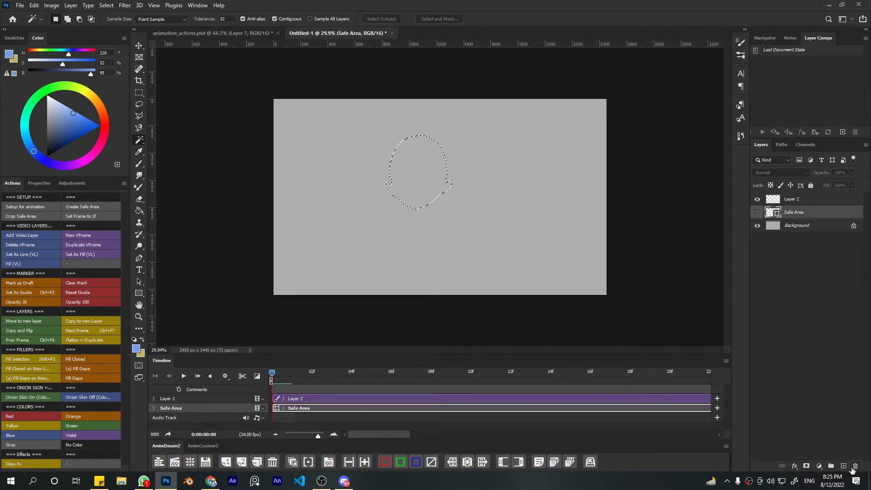
{"action": "key", "text": "l"}
{"action": "left_click", "coordinate": [429, 245]}
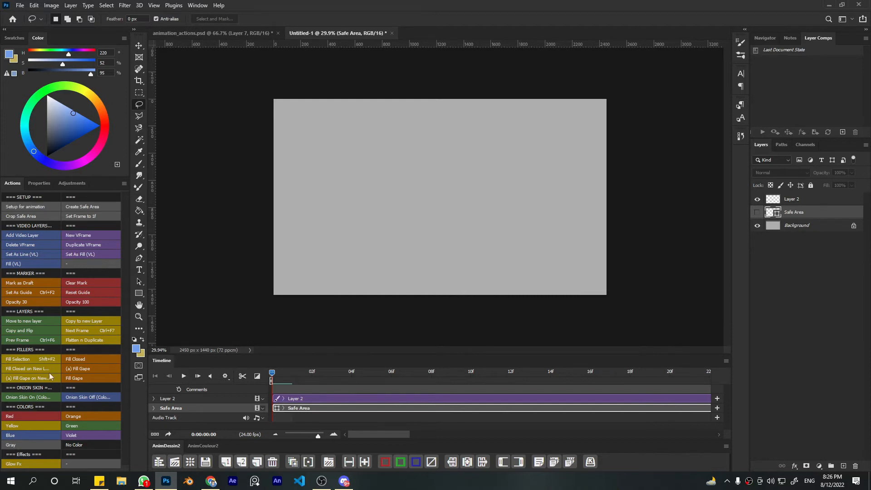
- Cancel the Fill Gape run and draw a black head outline with a small gap in its side on Layer 2
{"action": "left_click", "coordinate": [84, 375]}
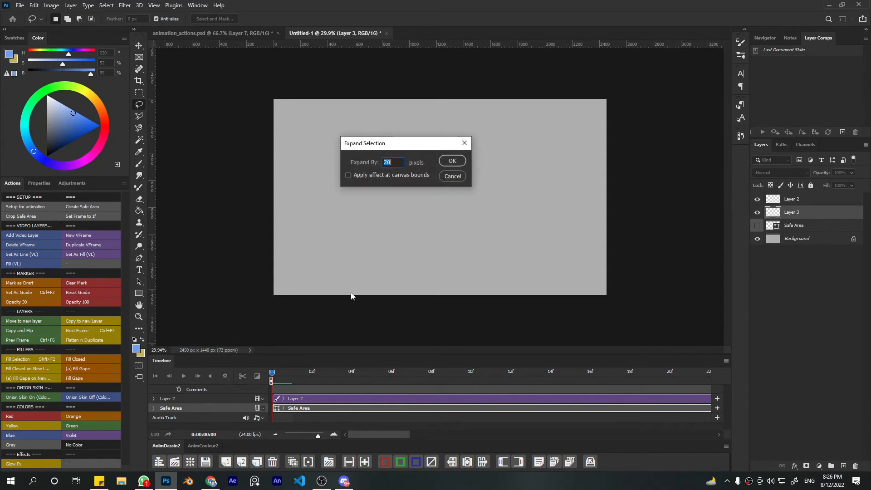
{"action": "left_click", "coordinate": [451, 178]}
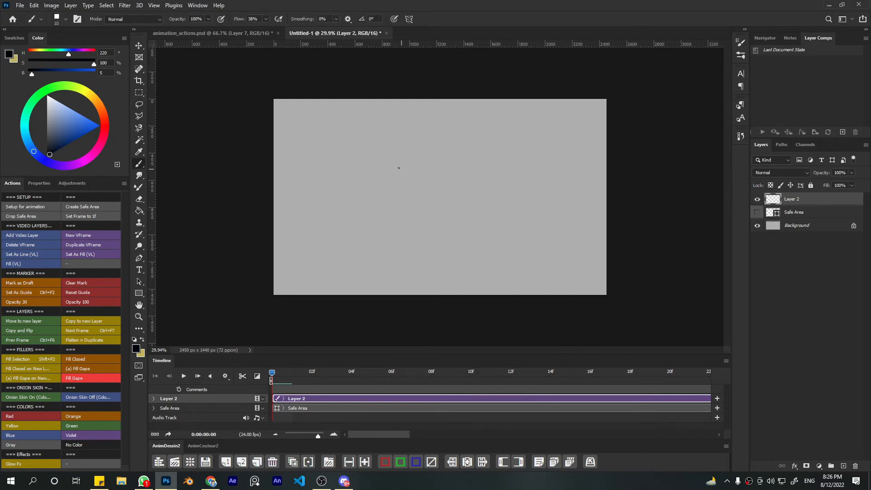
{"action": "mouse_move", "coordinate": [389, 135]}
{"action": "left_mouse_down"}
{"action": "mouse_move", "coordinate": [433, 138]}
{"action": "mouse_move", "coordinate": [425, 172]}
{"action": "mouse_move", "coordinate": [404, 173]}
{"action": "left_mouse_up"}
{"action": "key", "text": "ctrl+z"}
{"action": "left_click_drag", "start_coordinate": [427, 128], "coordinate": [435, 152]}
{"action": "scroll", "coordinate": [445, 156], "scroll_direction": "up", "scroll_amount": 5}
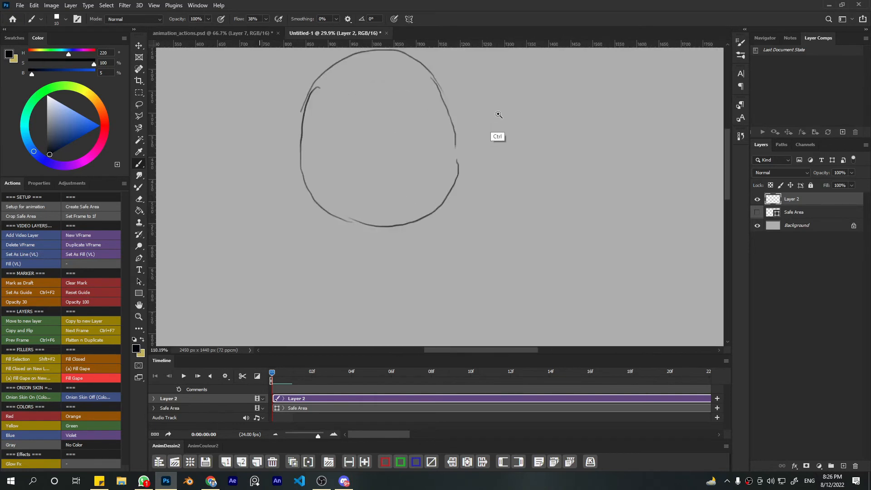
- Draw two eyes with pupils, a nose and a slanted mouth inside the head outline on Layer 2
{"action": "mouse_move", "coordinate": [318, 106]}
{"action": "left_mouse_down"}
{"action": "mouse_move", "coordinate": [355, 136]}
{"action": "mouse_move", "coordinate": [412, 113]}
{"action": "mouse_move", "coordinate": [380, 104]}
{"action": "mouse_move", "coordinate": [399, 120]}
{"action": "left_mouse_up"}
{"action": "mouse_move", "coordinate": [346, 121]}
{"action": "left_mouse_down"}
{"action": "mouse_move", "coordinate": [347, 132]}
{"action": "mouse_move", "coordinate": [383, 147]}
{"action": "left_mouse_up"}
{"action": "left_click_drag", "start_coordinate": [359, 188], "coordinate": [402, 173]}
{"action": "mouse_move", "coordinate": [422, 135]}
{"action": "left_mouse_down"}
{"action": "mouse_move", "coordinate": [327, 232]}
{"action": "mouse_move", "coordinate": [348, 237]}
{"action": "left_mouse_up"}
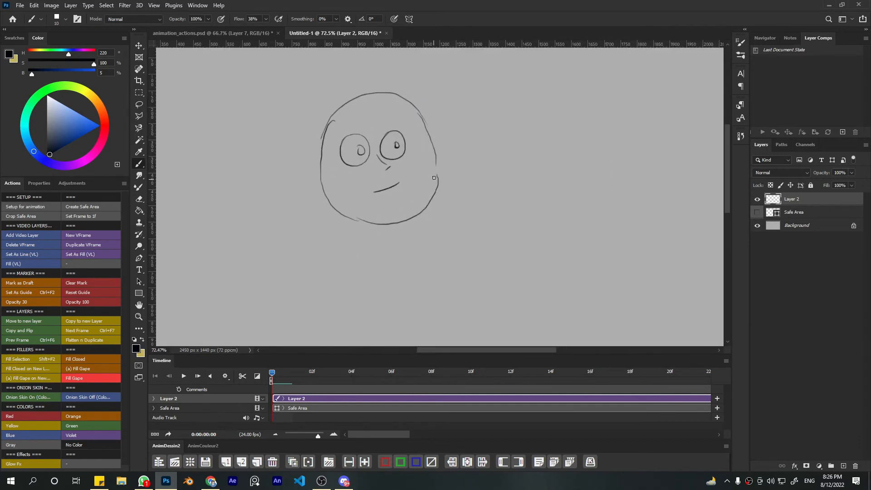
{"action": "mouse_move", "coordinate": [455, 199]}
{"action": "left_mouse_down"}
{"action": "mouse_move", "coordinate": [418, 188]}
{"action": "mouse_move", "coordinate": [356, 210]}
{"action": "mouse_move", "coordinate": [379, 128]}
{"action": "mouse_move", "coordinate": [437, 105]}
{"action": "left_mouse_up"}
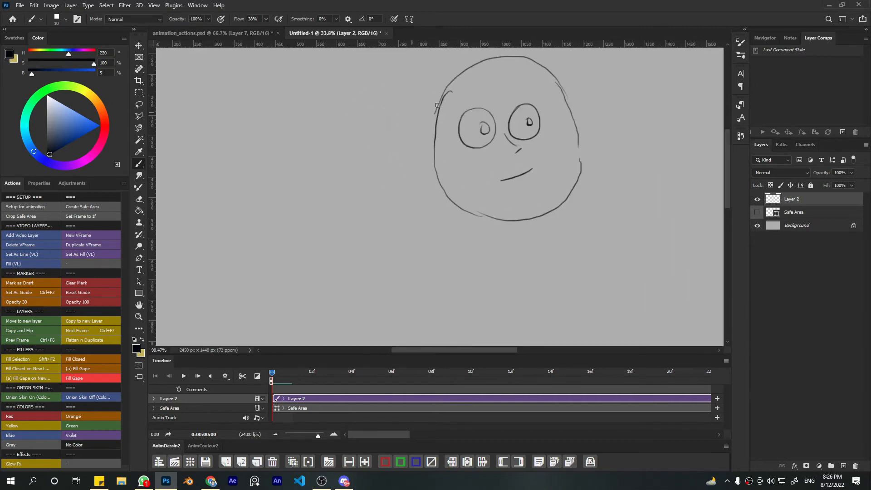
- Try a Paint Bucket fill of the gapped head in blue (H 220, S 43, B 83) on a new layer, undo it, and delete the layer
{"action": "left_click", "coordinate": [139, 211]}
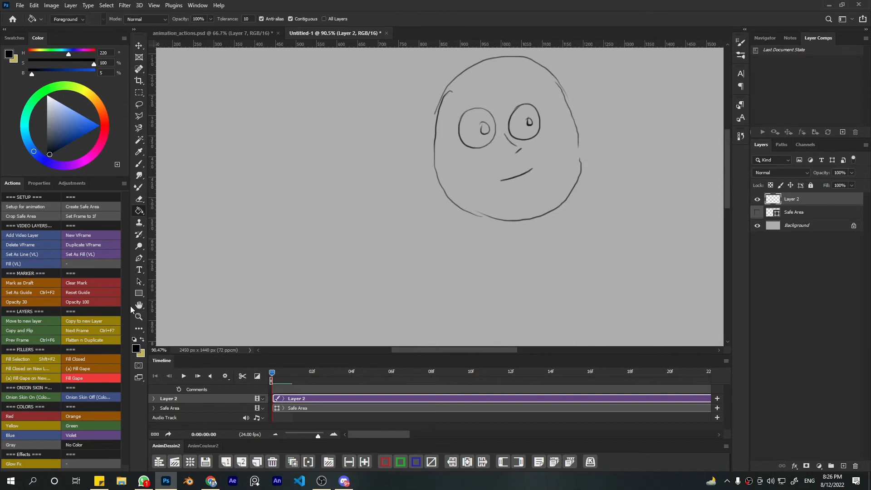
{"action": "left_click_drag", "start_coordinate": [429, 191], "coordinate": [396, 219]}
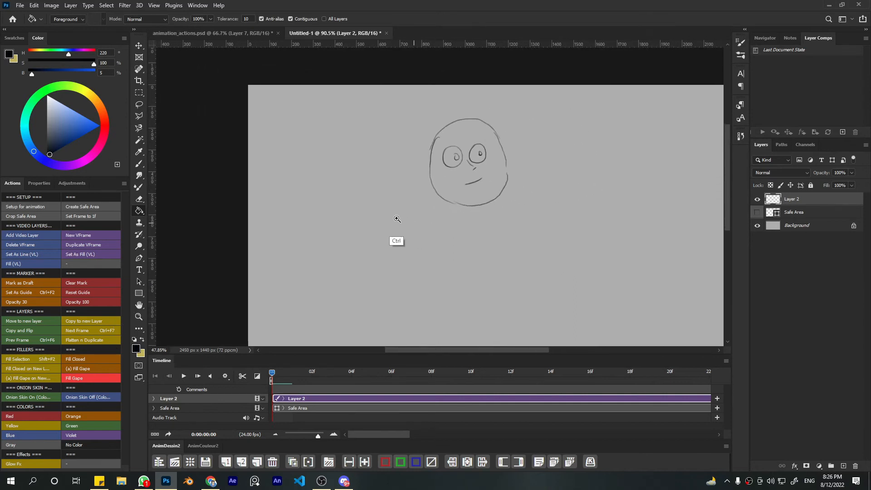
{"action": "left_click", "coordinate": [796, 213]}
{"action": "key", "text": "ctrl+shift+alt+n"}
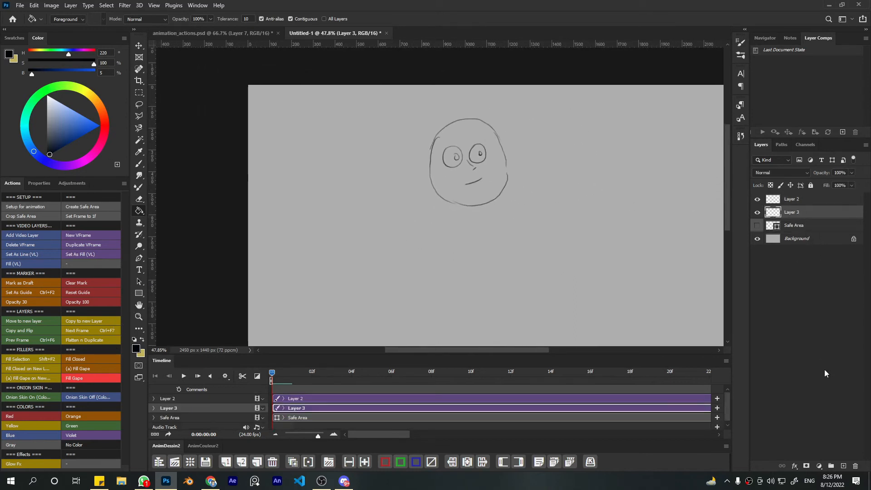
{"action": "left_click_drag", "start_coordinate": [72, 129], "coordinate": [66, 116]}
{"action": "left_click", "coordinate": [496, 181]}
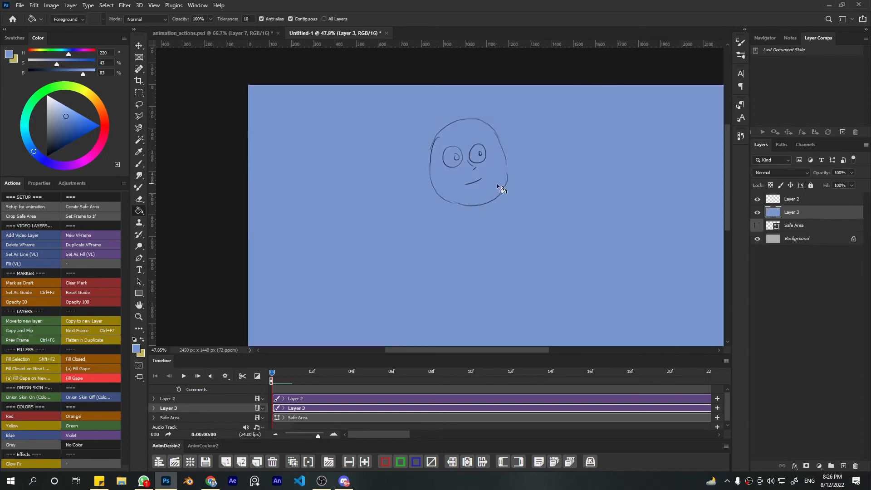
{"action": "key", "text": "ctrl+z"}
{"action": "left_click_drag", "start_coordinate": [457, 185], "coordinate": [426, 168]}
{"action": "key", "text": "ctrl+minus"}
{"action": "key", "text": "Delete"}
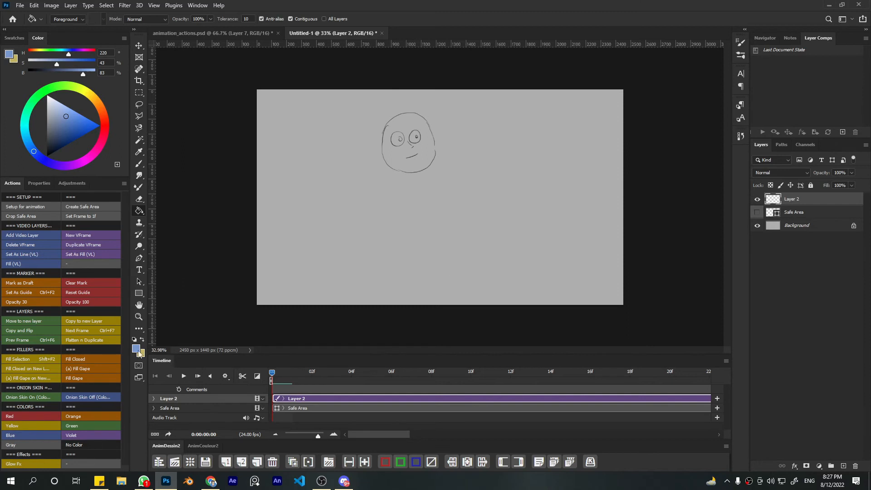
- Fill the gapped head sketch with tan on a separate layer beneath the line art using the Fill Gape action
{"action": "left_click", "coordinate": [80, 379]}
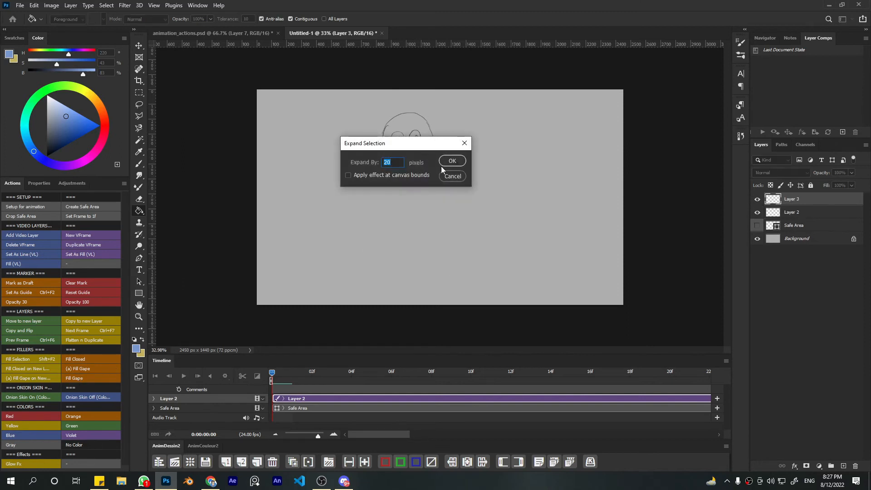
{"action": "left_click_drag", "start_coordinate": [379, 146], "coordinate": [525, 205]}
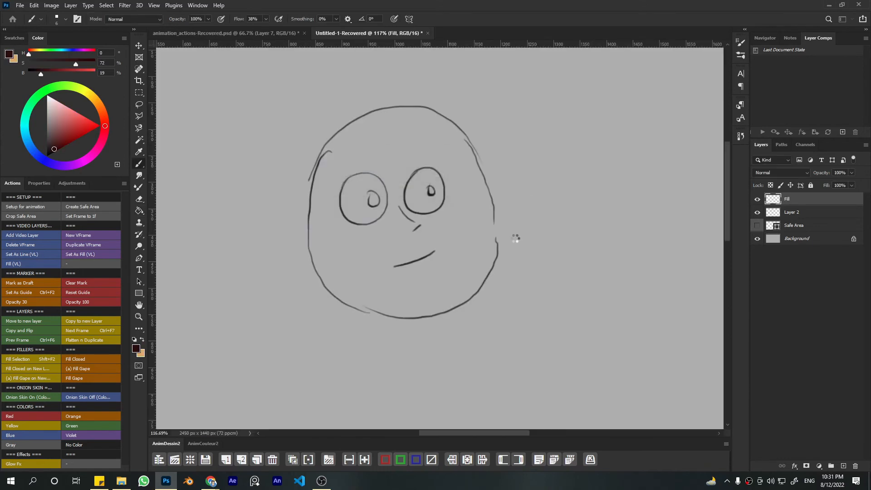
{"action": "key", "text": "Return"}
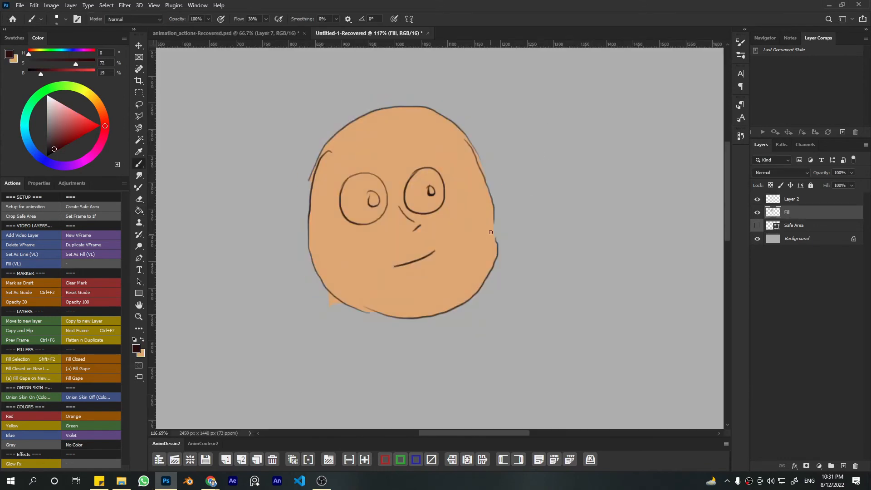
- Try touching up the tan fill at the cheek gap and along the lower jaw, and undo the strokes
{"action": "left_click_drag", "start_coordinate": [492, 213], "coordinate": [495, 255]}
{"action": "left_click_drag", "start_coordinate": [493, 213], "coordinate": [496, 258]}
{"action": "key", "text": "ctrl+z"}
{"action": "mouse_move", "coordinate": [344, 299]}
{"action": "left_mouse_down"}
{"action": "mouse_move", "coordinate": [383, 312]}
{"action": "mouse_move", "coordinate": [356, 309]}
{"action": "left_mouse_up"}
{"action": "key", "text": "ctrl+z"}
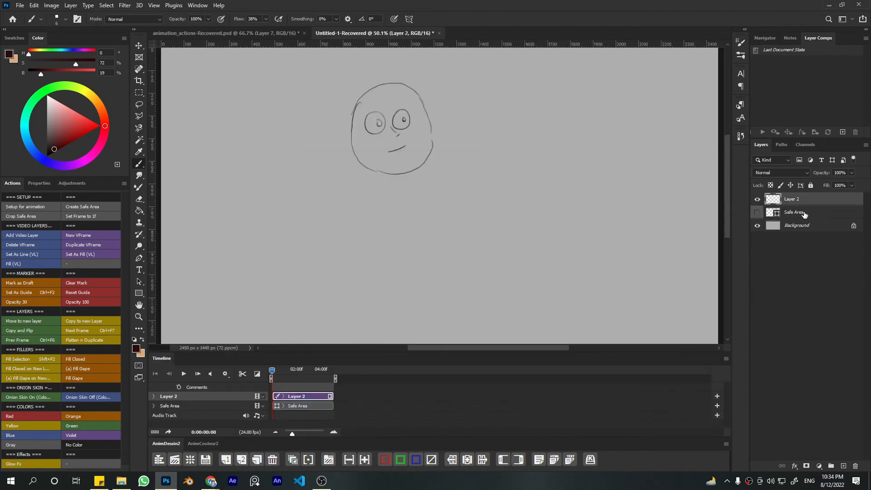
- Delete Layer 2 with the head sketch and create a new Anim video group above Safe Area, ready for brushwork
{"action": "key", "text": "e"}
{"action": "left_click", "coordinate": [328, 459]}
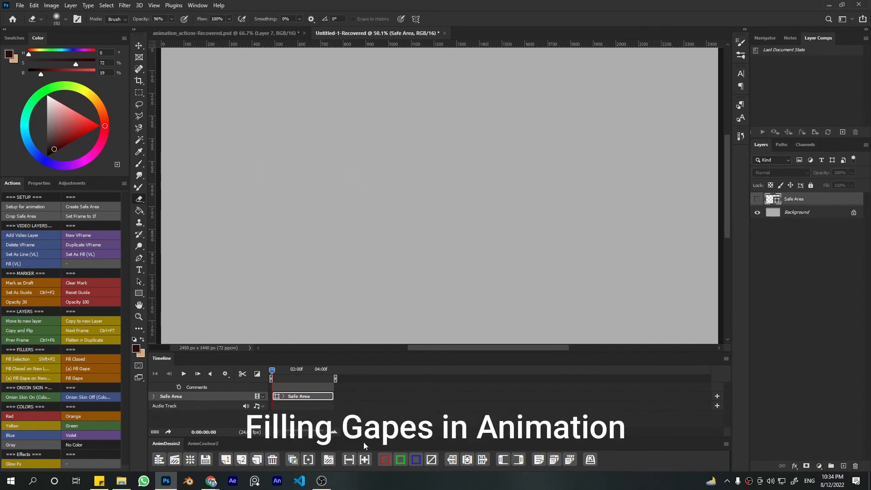
{"action": "key", "text": "b"}
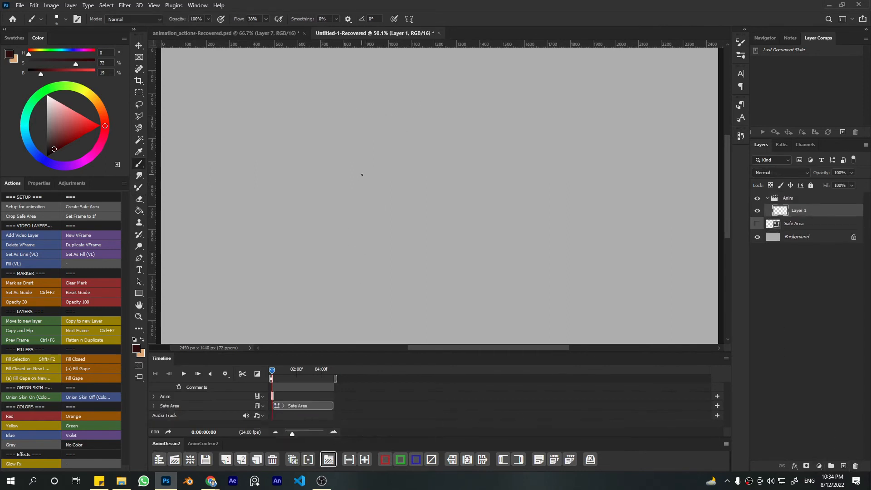
- Draw a wide, pointed upside-down heart on Layer 1, then add a second frame holding a narrower, longer version with onion skin on
{"action": "left_click_drag", "start_coordinate": [356, 185], "coordinate": [341, 203]}
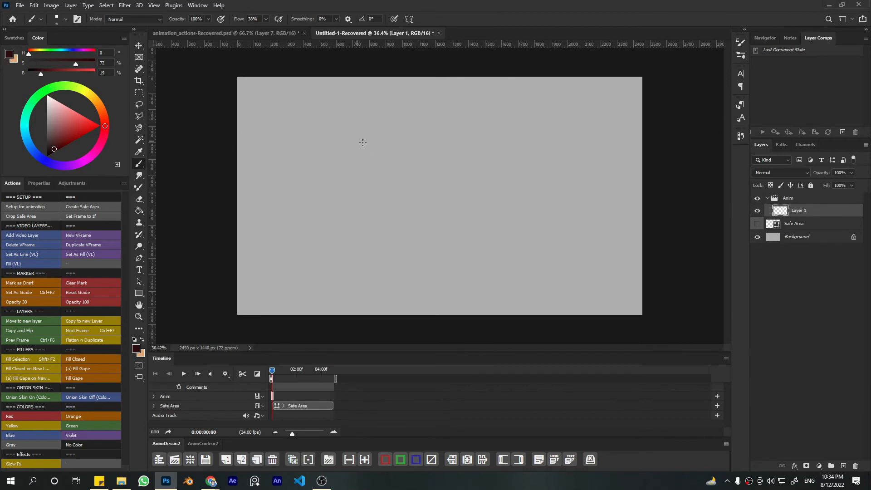
{"action": "mouse_move", "coordinate": [407, 116]}
{"action": "left_mouse_down"}
{"action": "mouse_move", "coordinate": [392, 128]}
{"action": "mouse_move", "coordinate": [394, 140]}
{"action": "mouse_move", "coordinate": [431, 130]}
{"action": "mouse_move", "coordinate": [406, 116]}
{"action": "left_mouse_up"}
{"action": "left_click", "coordinate": [225, 459]}
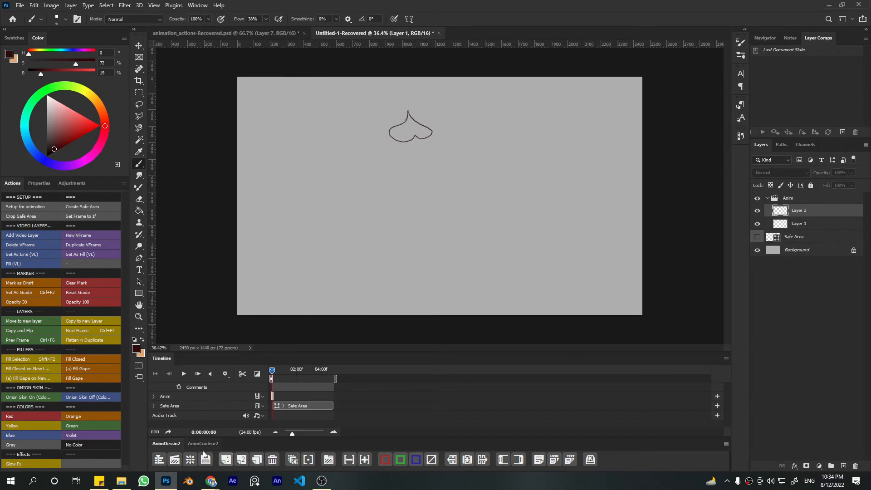
{"action": "left_click", "coordinate": [292, 455]}
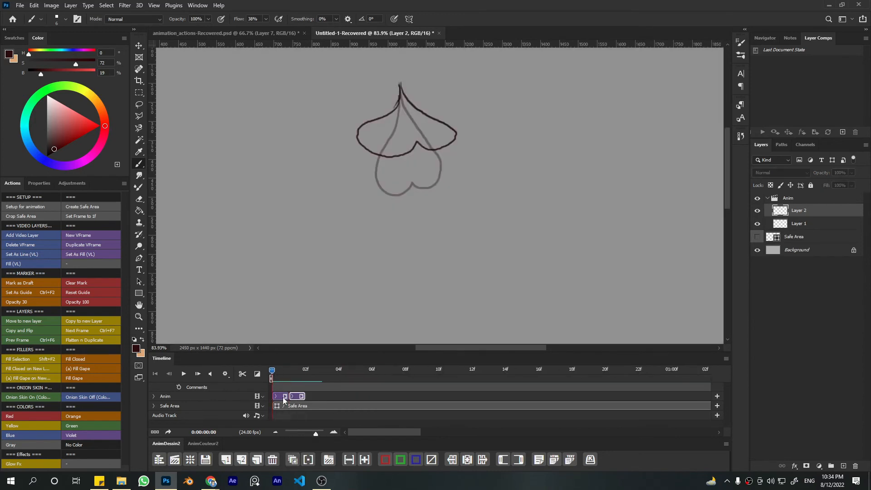
- Insert a new frame between the two heart drawings, color it orange, and sketch the left side of the in-between shape
{"action": "left_click", "coordinate": [283, 400]}
{"action": "left_click", "coordinate": [226, 459]}
{"action": "left_click", "coordinate": [80, 417]}
{"action": "mouse_move", "coordinate": [400, 84]}
{"action": "left_mouse_down"}
{"action": "mouse_move", "coordinate": [383, 195]}
{"action": "mouse_move", "coordinate": [368, 167]}
{"action": "mouse_move", "coordinate": [394, 176]}
{"action": "mouse_move", "coordinate": [366, 162]}
{"action": "left_mouse_up"}
{"action": "key", "text": "ctrl+z"}
{"action": "key", "text": "ctrl+z"}
{"action": "key", "text": "ctrl+z"}
- Clean up the in-between lines on Layer 3 with a different eraser brush and draw the rest of the heart shape
{"action": "key", "text": "e"}
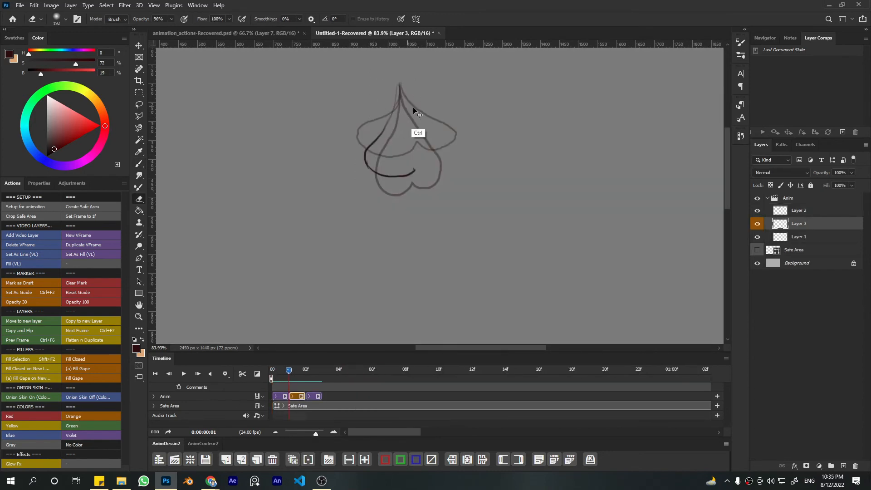
{"action": "right_click", "coordinate": [418, 163]}
{"action": "double_click", "coordinate": [628, 243]}
{"action": "left_click_drag", "start_coordinate": [416, 149], "coordinate": [431, 169]}
{"action": "key", "text": "b"}
{"action": "left_click_drag", "start_coordinate": [395, 84], "coordinate": [383, 130]}
{"action": "key", "text": "ctrl+z"}
{"action": "mouse_move", "coordinate": [400, 83]}
{"action": "left_mouse_down"}
{"action": "mouse_move", "coordinate": [379, 135]}
{"action": "mouse_move", "coordinate": [438, 149]}
{"action": "mouse_move", "coordinate": [415, 174]}
{"action": "left_mouse_up"}
{"action": "key", "text": "space"}
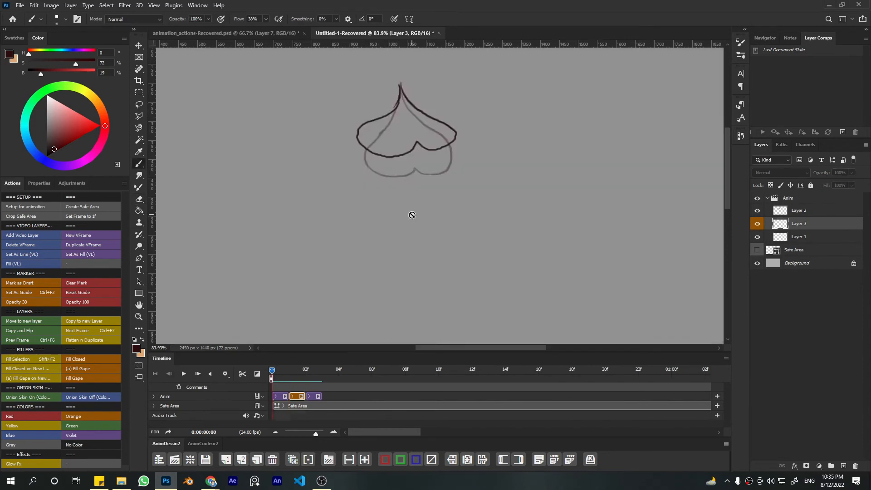
- Duplicate the Layer 2 frame at the end of the Anim group
{"action": "left_click", "coordinate": [313, 396]}
{"action": "left_click", "coordinate": [256, 459]}
{"action": "key", "text": "l"}
{"action": "mouse_move", "coordinate": [432, 96]}
{"action": "left_mouse_down"}
{"action": "mouse_move", "coordinate": [366, 92]}
{"action": "mouse_move", "coordinate": [436, 77]}
{"action": "left_mouse_up"}
{"action": "key", "text": "ctrl+t"}
{"action": "key", "text": "Escape"}
- Free-transform the heart on the third frame slightly, using its pointed tip as the reference point
{"action": "left_click", "coordinate": [314, 396]}
{"action": "key", "text": "ctrl+t"}
{"action": "left_click", "coordinate": [399, 88], "text": "alt"}
{"action": "left_click_drag", "start_coordinate": [400, 248], "coordinate": [398, 260]}
{"action": "left_click_drag", "start_coordinate": [341, 260], "coordinate": [343, 265]}
{"action": "left_click_drag", "start_coordinate": [461, 74], "coordinate": [458, 75]}
{"action": "key", "text": "Return"}
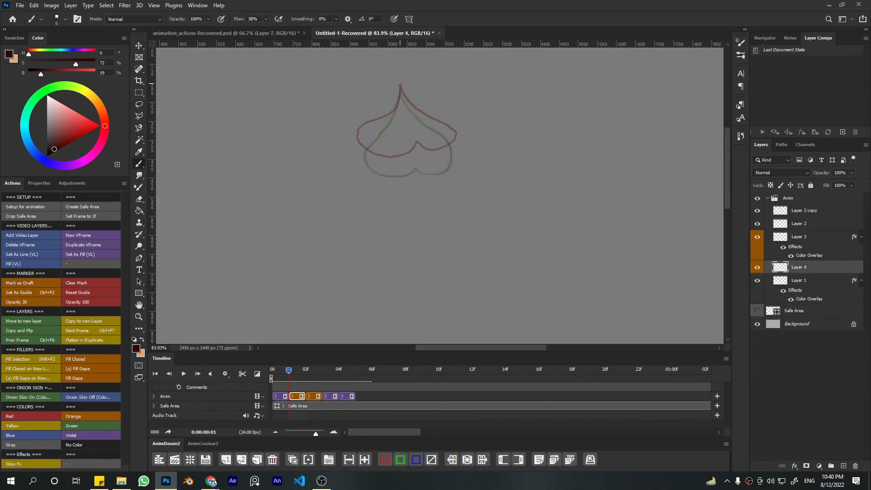
- Draw the in-between heart on Layer 4 between the onion-skinned Layer 1 and Layer 3, turn off the colored onion skin, and return to the first frame
{"action": "mouse_move", "coordinate": [394, 109]}
{"action": "left_mouse_down"}
{"action": "mouse_move", "coordinate": [371, 132]}
{"action": "mouse_move", "coordinate": [384, 161]}
{"action": "mouse_move", "coordinate": [417, 156]}
{"action": "left_mouse_up"}
{"action": "mouse_move", "coordinate": [400, 86]}
{"action": "left_mouse_down"}
{"action": "mouse_move", "coordinate": [441, 130]}
{"action": "mouse_move", "coordinate": [421, 156]}
{"action": "left_mouse_up"}
{"action": "left_click", "coordinate": [292, 459]}
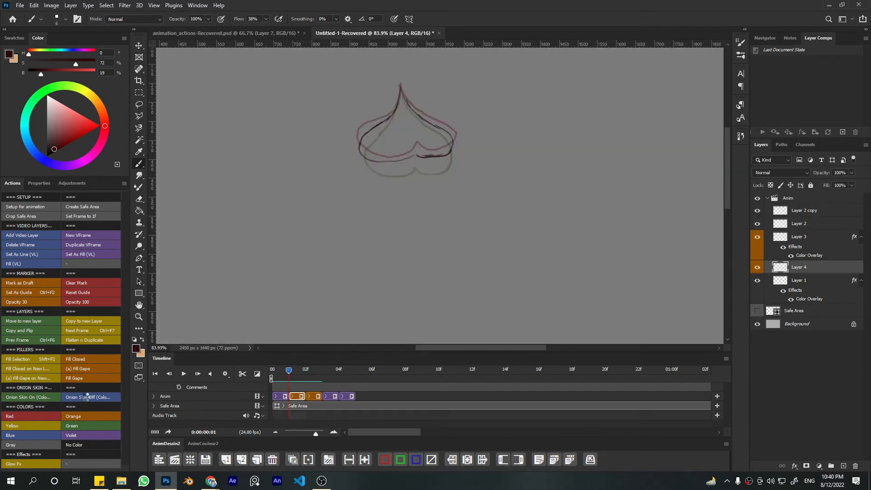
{"action": "left_click", "coordinate": [87, 397]}
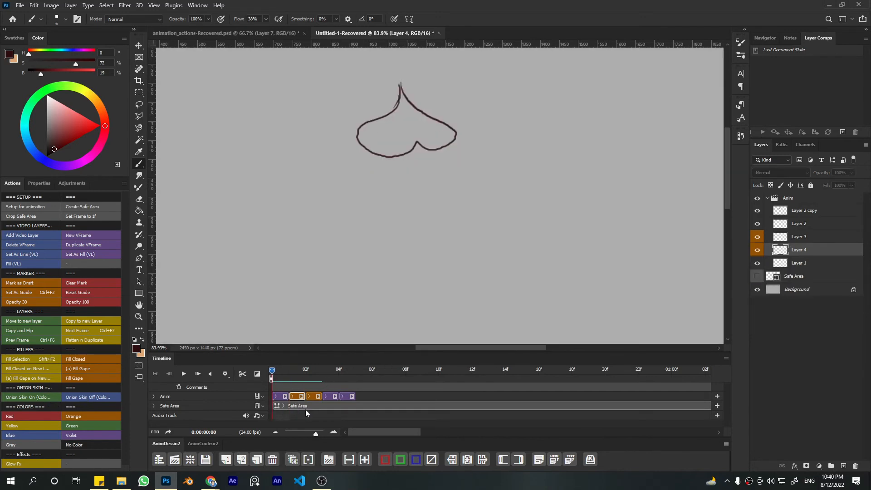
{"action": "key", "text": "Left"}
{"action": "mouse_move", "coordinate": [272, 373]}
{"action": "left_mouse_down"}
{"action": "mouse_move", "coordinate": [354, 374]}
{"action": "mouse_move", "coordinate": [277, 373]}
{"action": "left_mouse_up"}
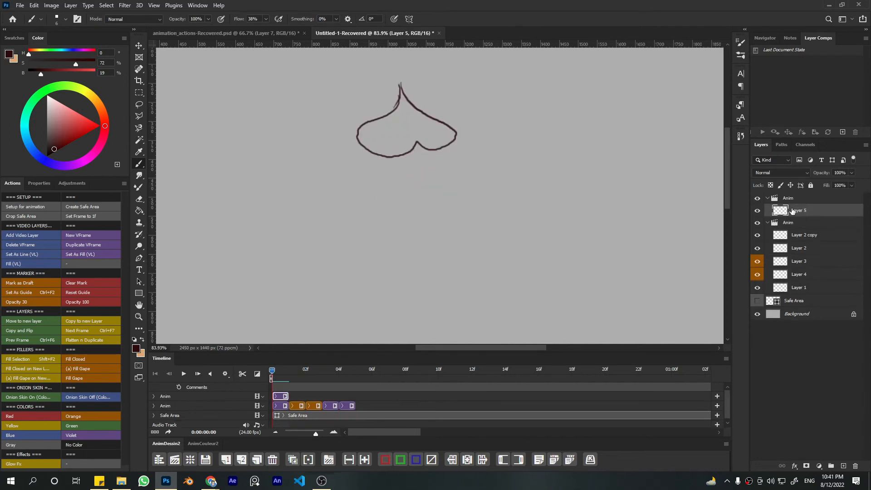
- Collapse the lower Anim video group containing the heart drawings and rename it line
{"action": "left_click", "coordinate": [789, 224]}
{"action": "left_click", "coordinate": [767, 223]}
{"action": "double_click", "coordinate": [790, 221]}
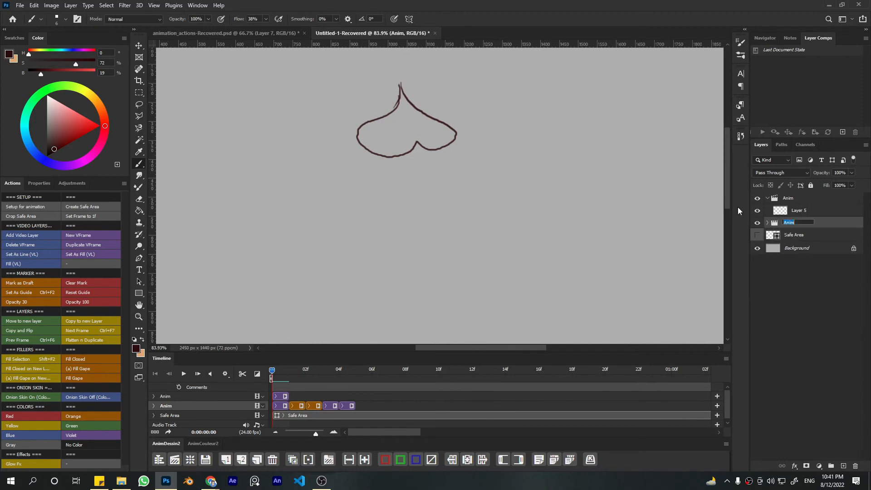
{"action": "key", "text": "BackSpace"}
{"action": "type", "text": "line"}
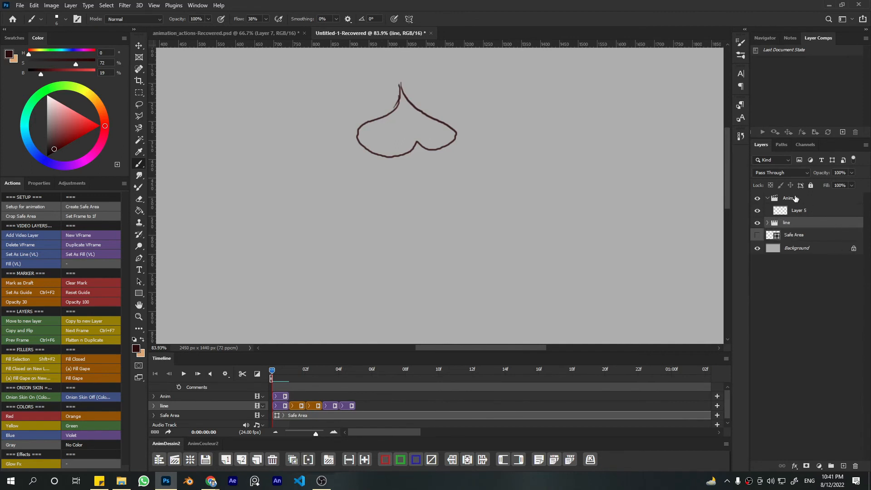
- Rename the upper Anim video group containing Layer 5 as fill
{"action": "double_click", "coordinate": [794, 198]}
{"action": "type", "text": "final"}
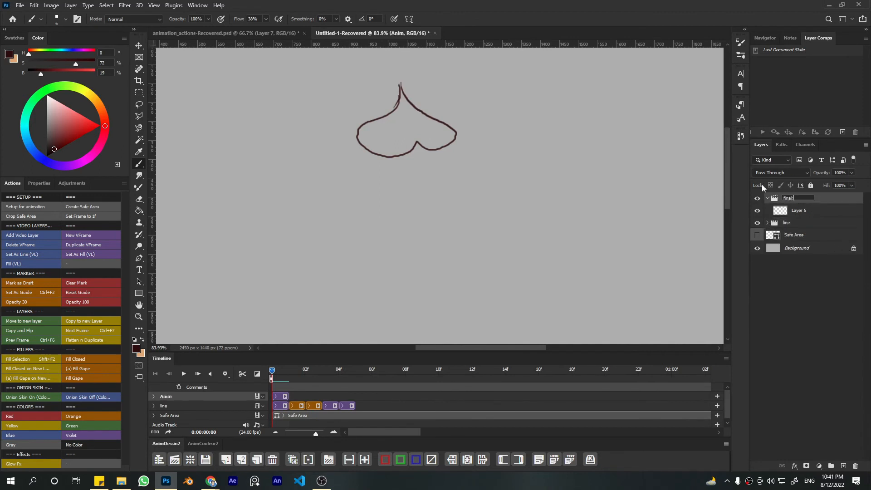
{"action": "key", "text": "BackSpace"}
{"action": "type", "text": "ll"}
{"action": "key", "text": "Return"}
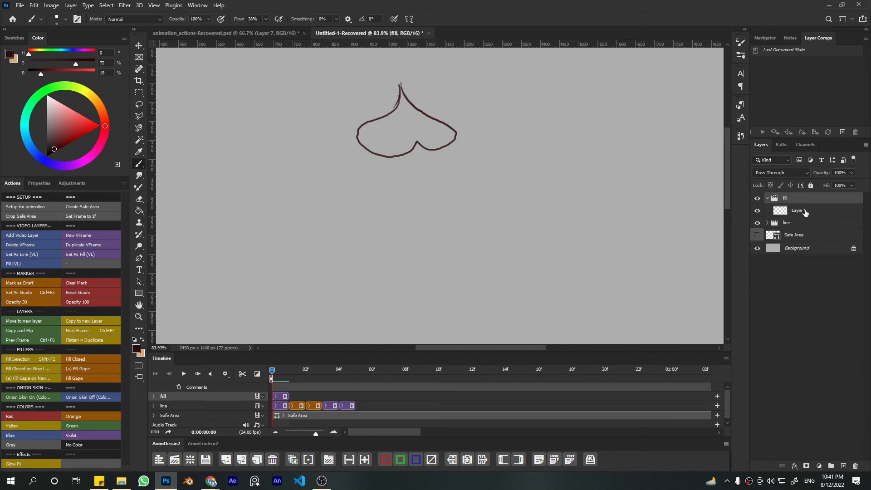
- Move the fill group below the line group and extend it to five frames matching the line frames
{"action": "left_click_drag", "start_coordinate": [791, 201], "coordinate": [786, 225]}
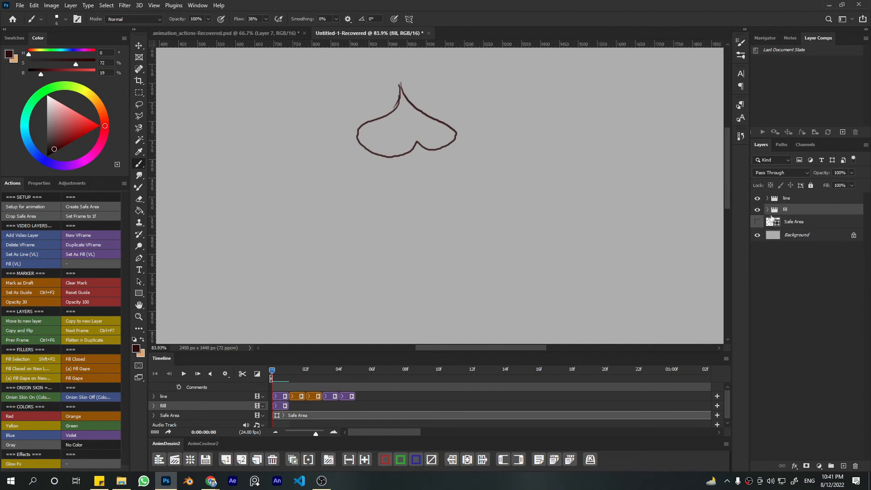
{"action": "left_click", "coordinate": [279, 406]}
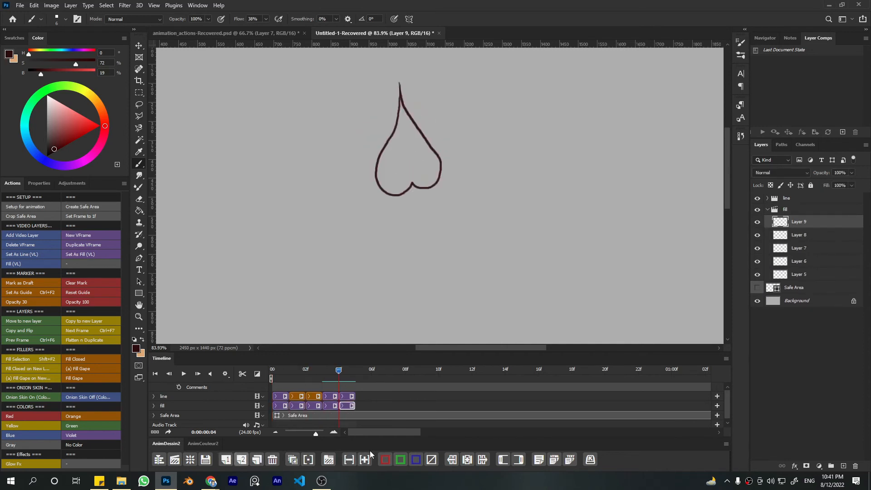
{"action": "left_click_drag", "start_coordinate": [331, 382], "coordinate": [268, 381]}
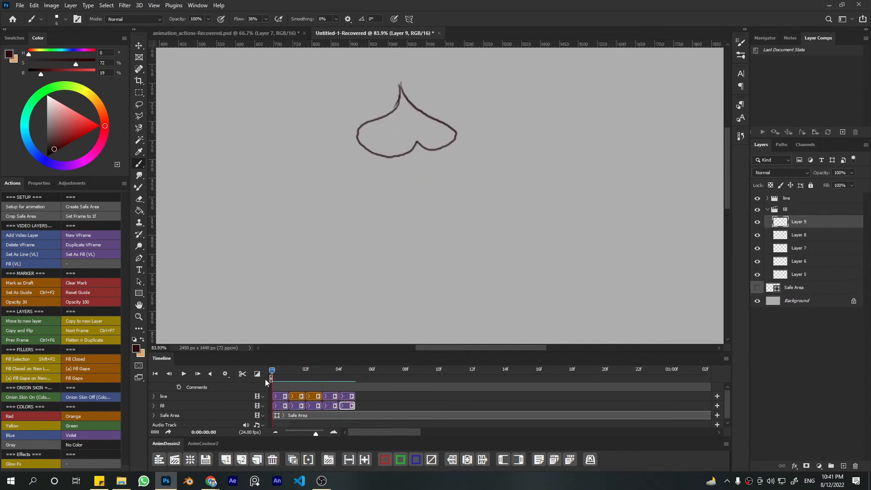
- Collapse the fill group, widen the Actions panel until the full action names show, and select the line group
{"action": "left_click", "coordinate": [282, 407]}
{"action": "left_click", "coordinate": [94, 393]}
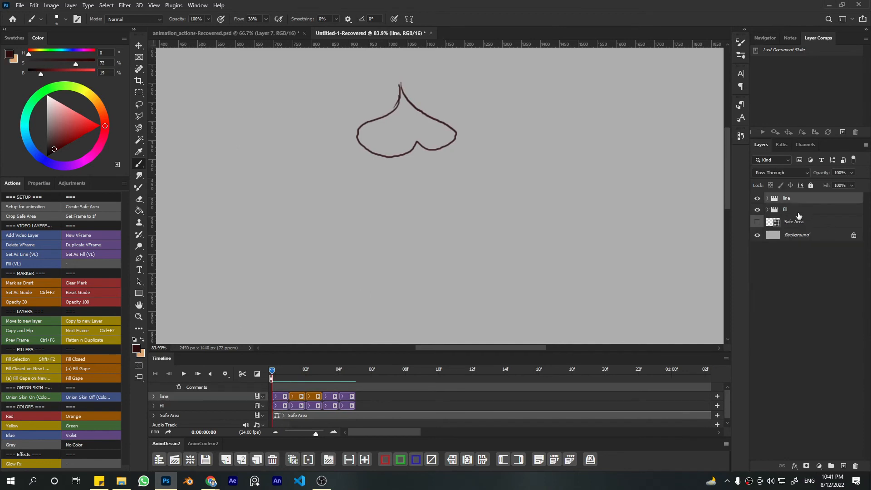
{"action": "left_click", "coordinate": [791, 213]}
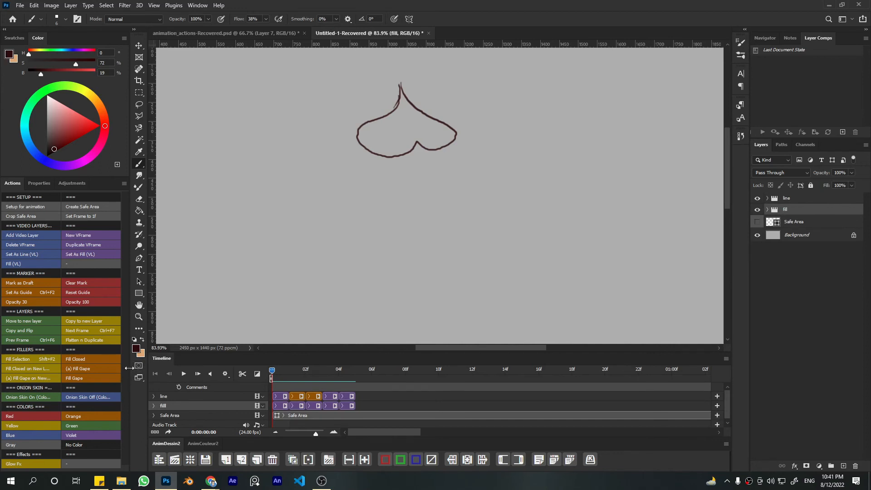
{"action": "left_click_drag", "start_coordinate": [129, 368], "coordinate": [154, 365]}
{"action": "key", "text": "alt+bracketright"}
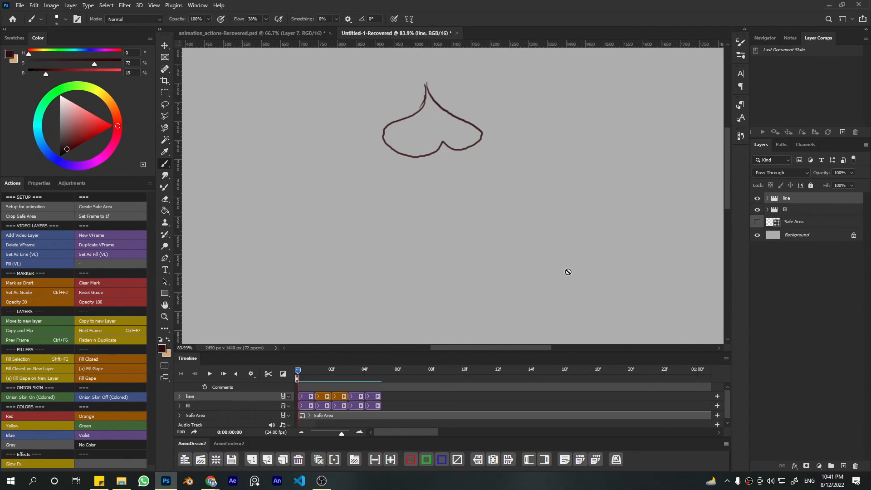
- Make tan the foreground color and fill the hearts across the fill group's frames, starting at Layer 5, using the (a) Fill Gape on New Layer action
{"action": "key", "text": "alt+bracketleft"}
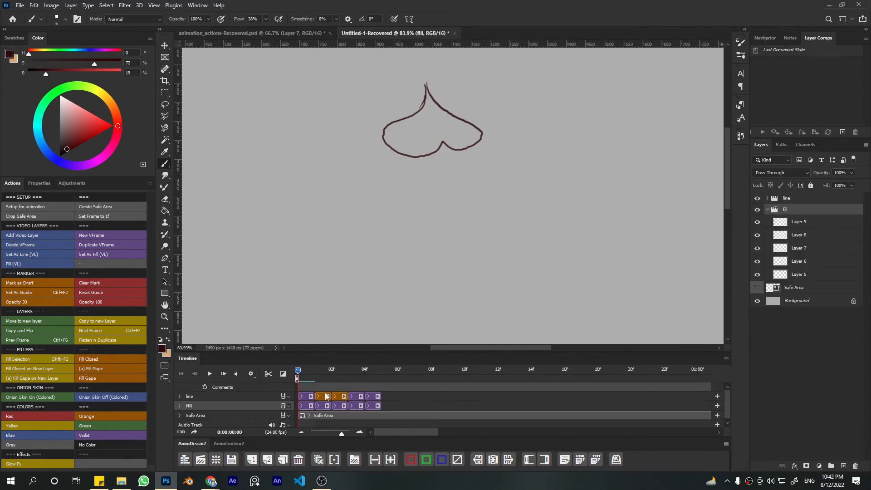
{"action": "left_click", "coordinate": [307, 407]}
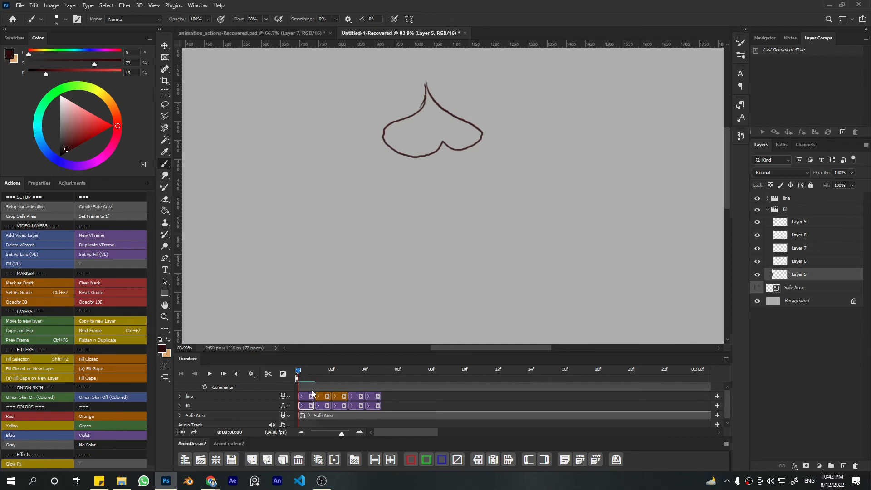
{"action": "left_click", "coordinate": [37, 378]}
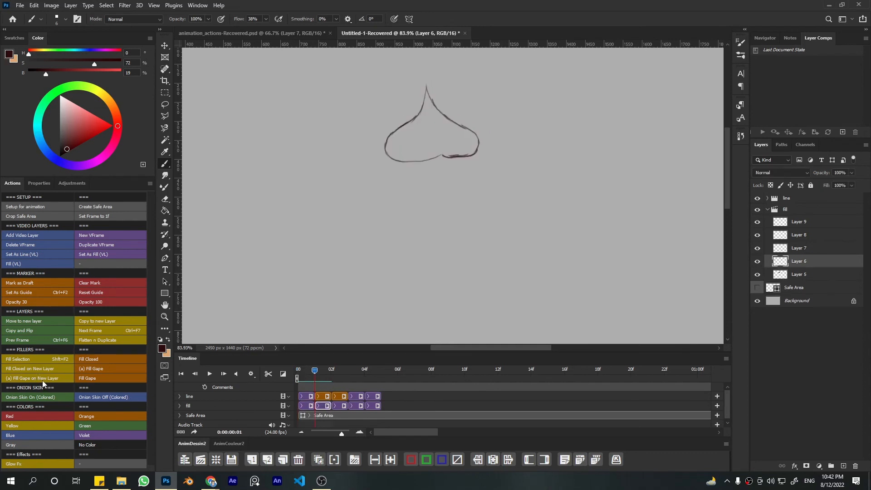
{"action": "left_click", "coordinate": [60, 377]}
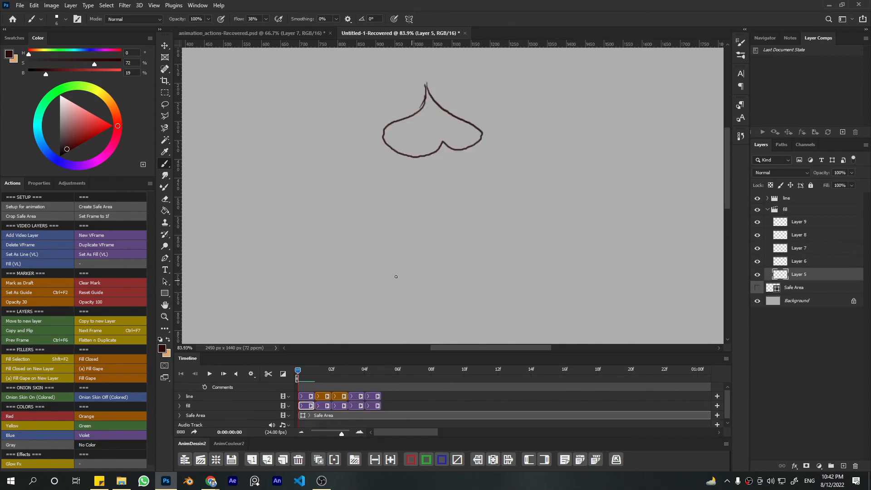
{"action": "key", "text": "x"}
{"action": "key", "text": "x"}
{"action": "key", "text": "x"}
{"action": "left_click", "coordinate": [37, 378]}
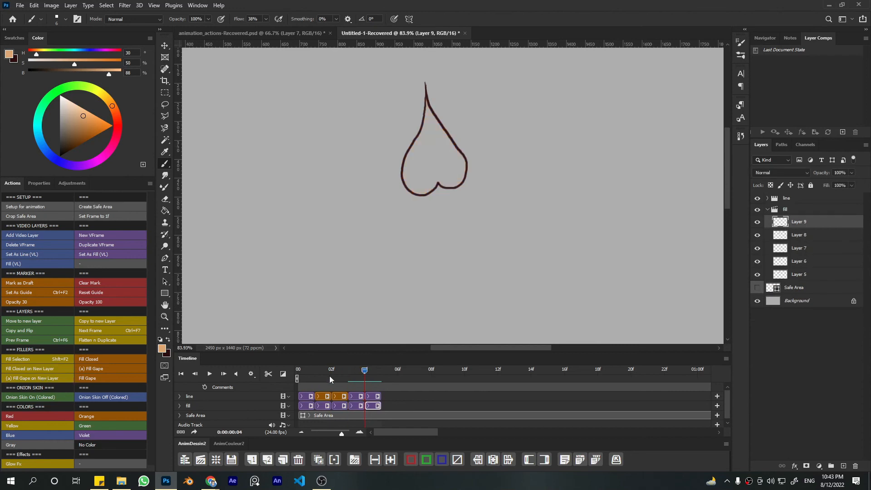
- Stretch the first four line clips and the first three fill clips to two frames each
{"action": "left_click_drag", "start_coordinate": [368, 373], "coordinate": [301, 381]}
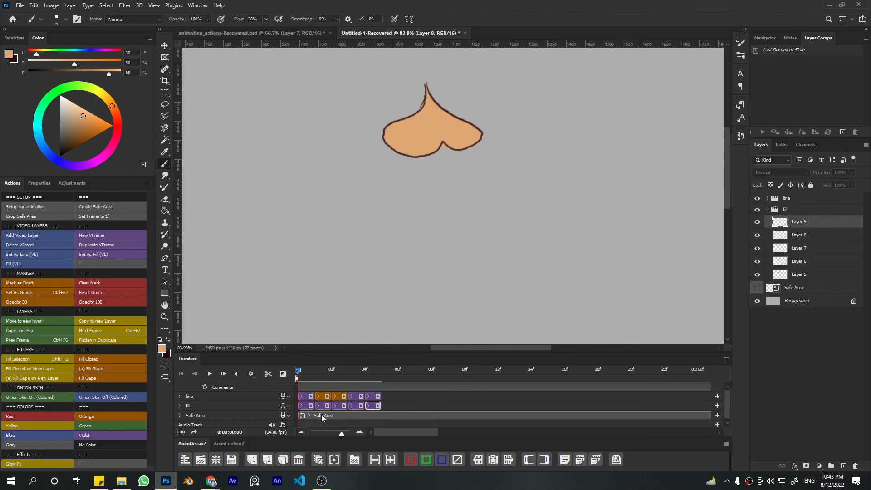
{"action": "left_click", "coordinate": [306, 398]}
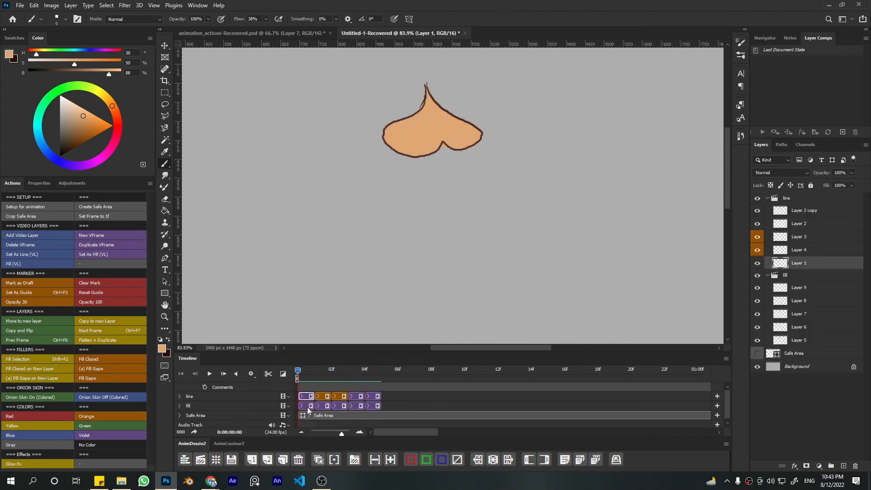
{"action": "left_click", "coordinate": [307, 407]}
{"action": "left_click", "coordinate": [310, 397]}
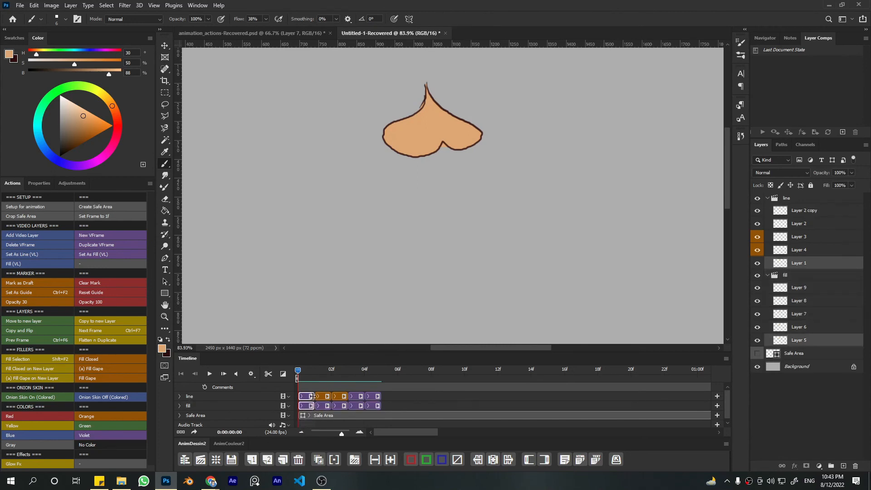
{"action": "left_click_drag", "start_coordinate": [313, 396], "coordinate": [429, 397]}
{"action": "left_click", "coordinate": [311, 406]}
{"action": "left_click", "coordinate": [338, 404]}
{"action": "left_click", "coordinate": [378, 397]}
{"action": "left_click", "coordinate": [371, 405]}
{"action": "left_click", "coordinate": [410, 397]}
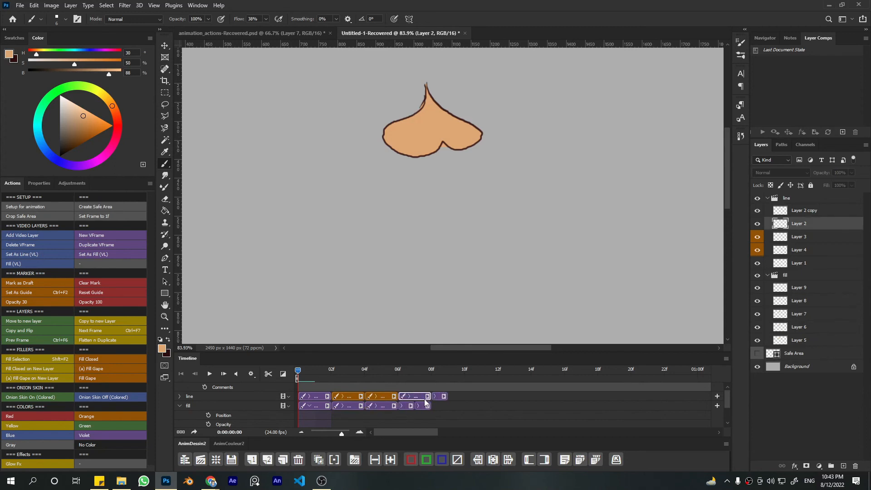
- Stretch the fourth fill clip, Layer 8, and the last clip of both groups to two frames each
{"action": "left_click", "coordinate": [407, 404]}
{"action": "left_click", "coordinate": [428, 405]}
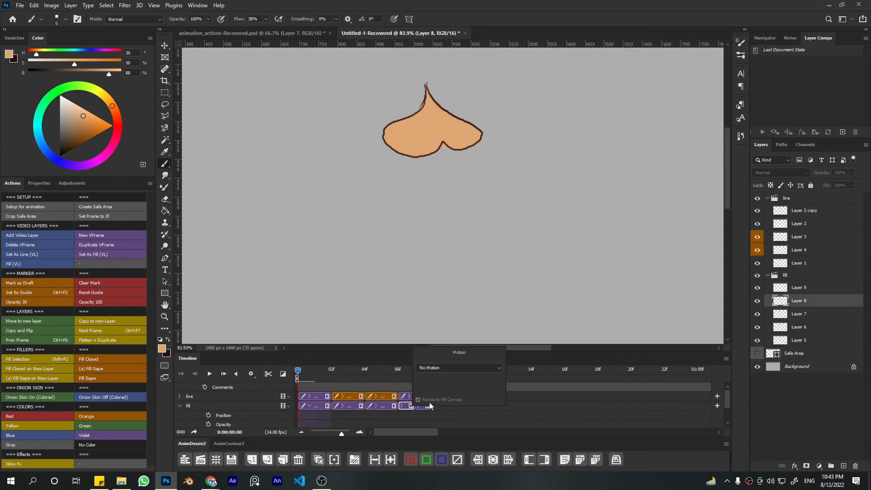
{"action": "left_click", "coordinate": [407, 409]}
{"action": "left_click_drag", "start_coordinate": [411, 406], "coordinate": [427, 407]}
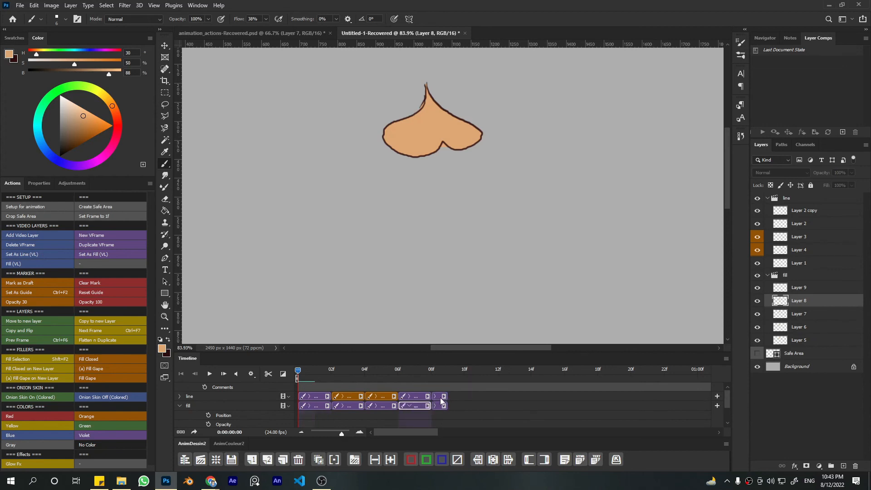
{"action": "left_click", "coordinate": [442, 396]}
{"action": "left_click", "coordinate": [440, 405]}
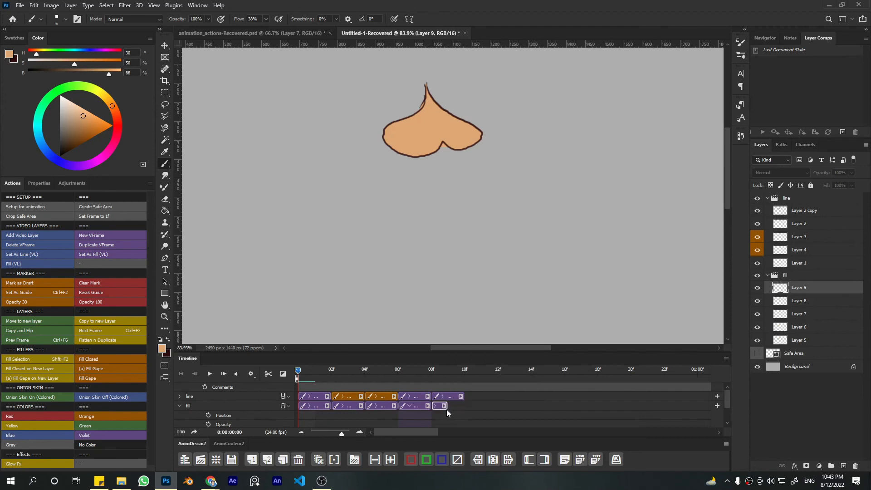
{"action": "left_click_drag", "start_coordinate": [445, 406], "coordinate": [460, 405]}
- Set the end of the timeline work area at frame 12 and preview the animation
{"action": "left_click", "coordinate": [494, 368]}
{"action": "left_click", "coordinate": [543, 459]}
{"action": "key", "text": "space"}
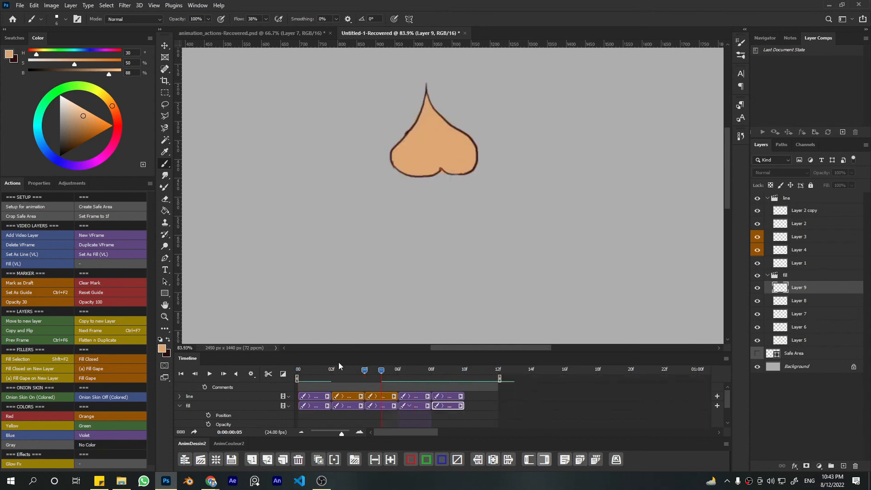
- Extend the Layer 2 copy and Layer 9 clips to frame 12 and play back the animation
{"action": "left_click_drag", "start_coordinate": [464, 396], "coordinate": [497, 397]}
{"action": "left_click_drag", "start_coordinate": [464, 406], "coordinate": [498, 405]}
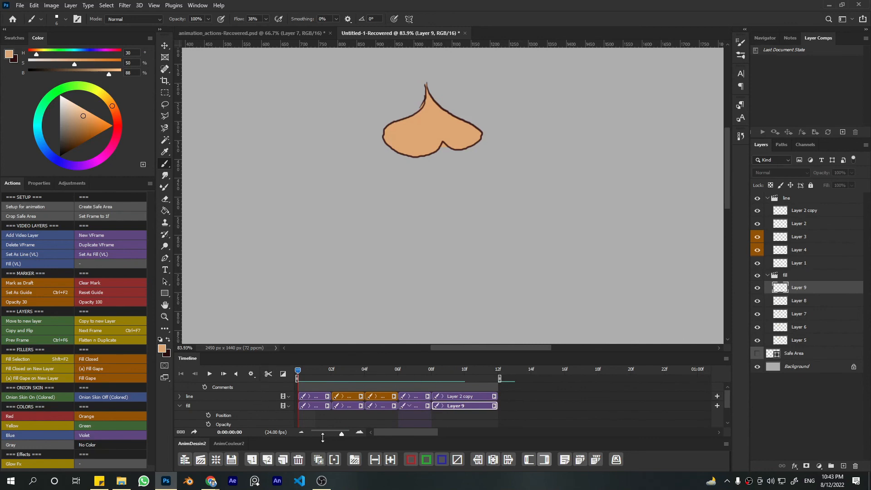
{"action": "left_click", "coordinate": [251, 373]}
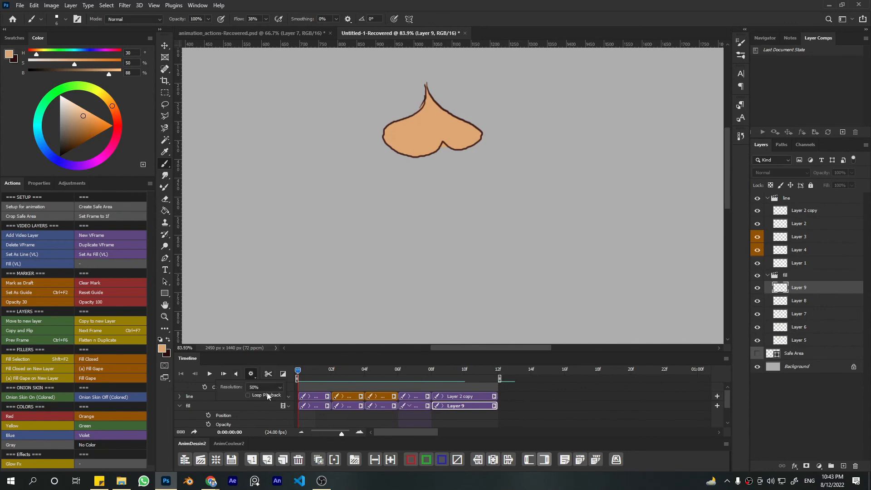
{"action": "left_click", "coordinate": [209, 376]}
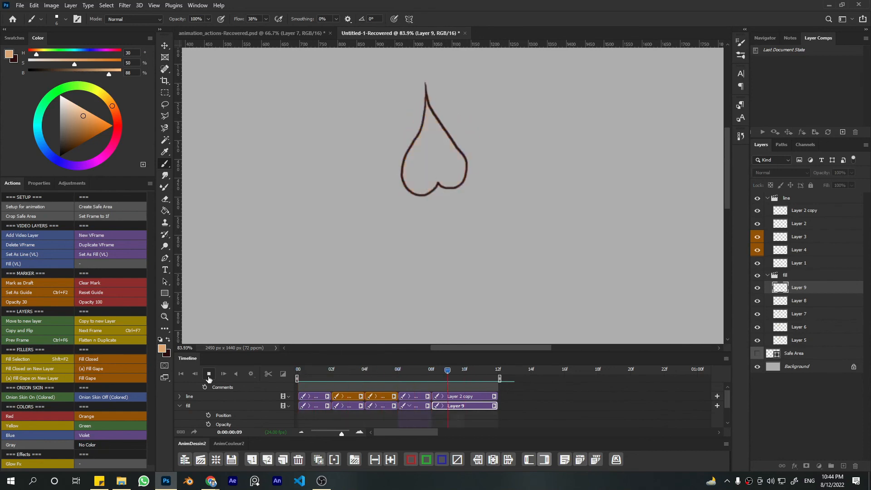
{"action": "left_click", "coordinate": [208, 374]}
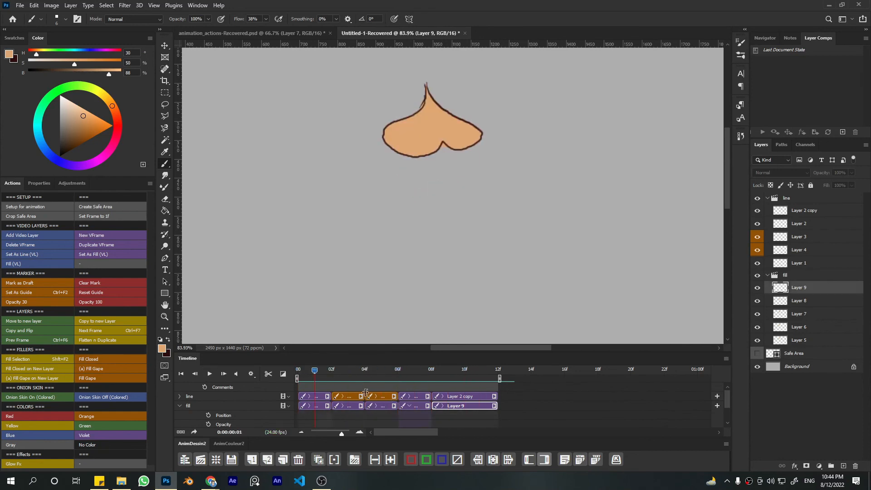
- Trim the Layer 2 copy and Layer 9 clips to one frame and fill Layer 9 with the (a) Fill Gape on New Layer action
{"action": "left_click_drag", "start_coordinate": [314, 370], "coordinate": [430, 369]}
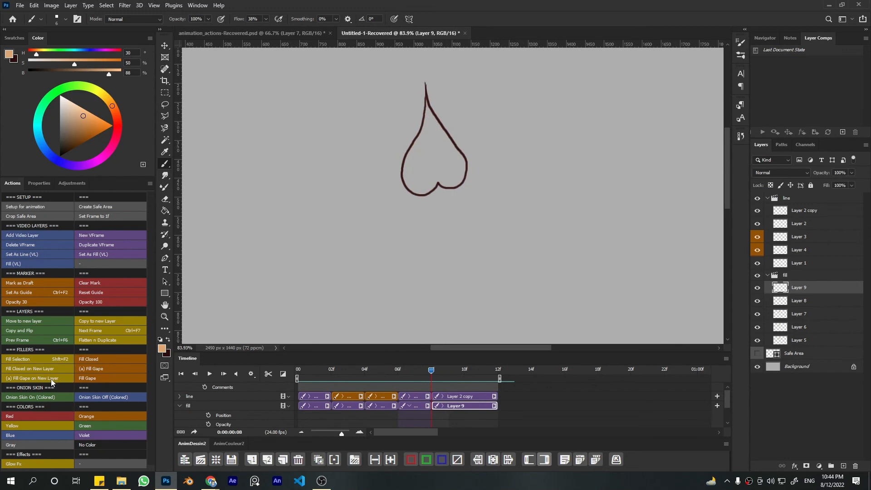
{"action": "left_click", "coordinate": [494, 395]}
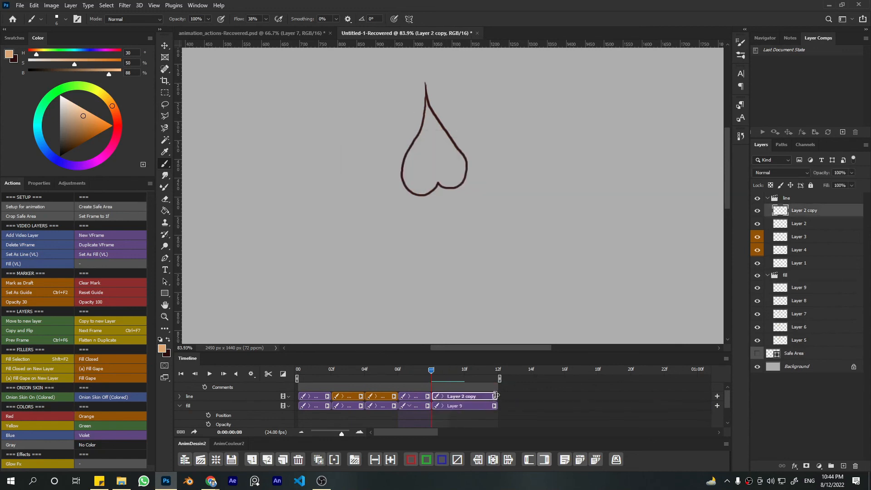
{"action": "left_click_drag", "start_coordinate": [495, 395], "coordinate": [449, 406]}
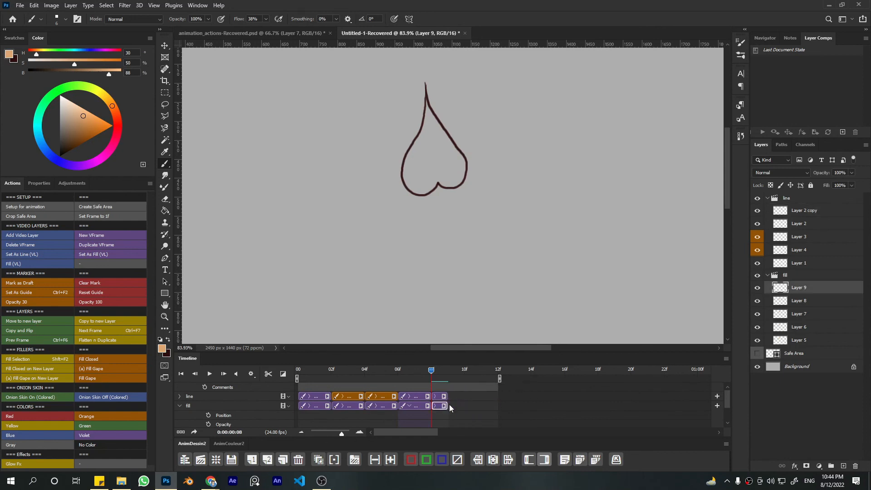
{"action": "left_click", "coordinate": [40, 378]}
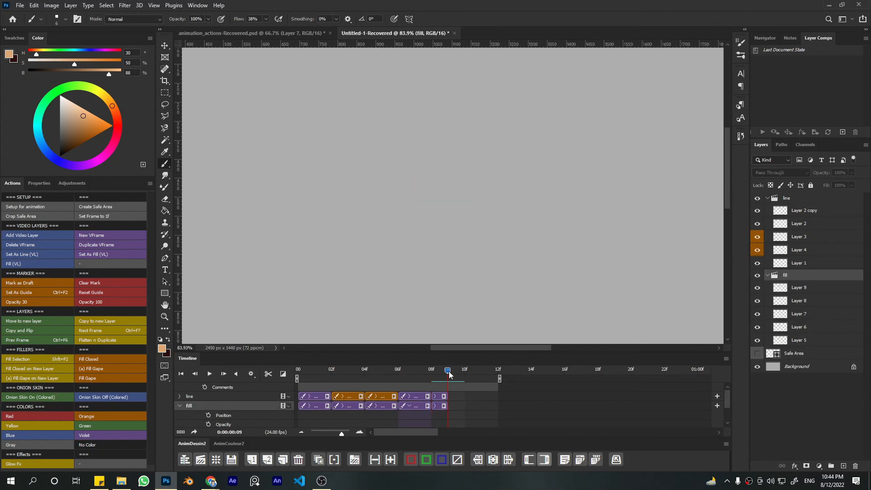
- Extend the last line and fill clips to at least frame 12 again and play the animation from near its start
{"action": "mouse_move", "coordinate": [448, 372]}
{"action": "left_mouse_down"}
{"action": "mouse_move", "coordinate": [401, 374]}
{"action": "mouse_move", "coordinate": [431, 373]}
{"action": "mouse_move", "coordinate": [497, 405]}
{"action": "mouse_move", "coordinate": [288, 366]}
{"action": "left_mouse_up"}
{"action": "left_click", "coordinate": [439, 396]}
{"action": "left_click", "coordinate": [437, 407]}
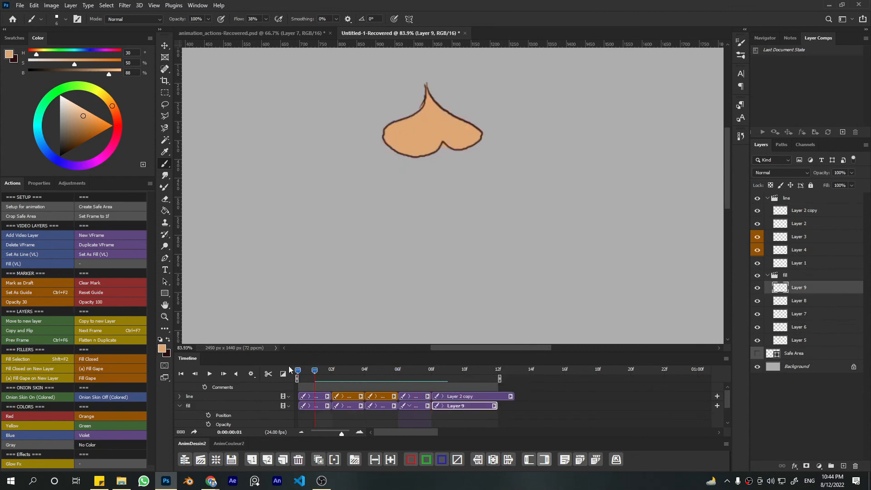
{"action": "left_click", "coordinate": [210, 375]}
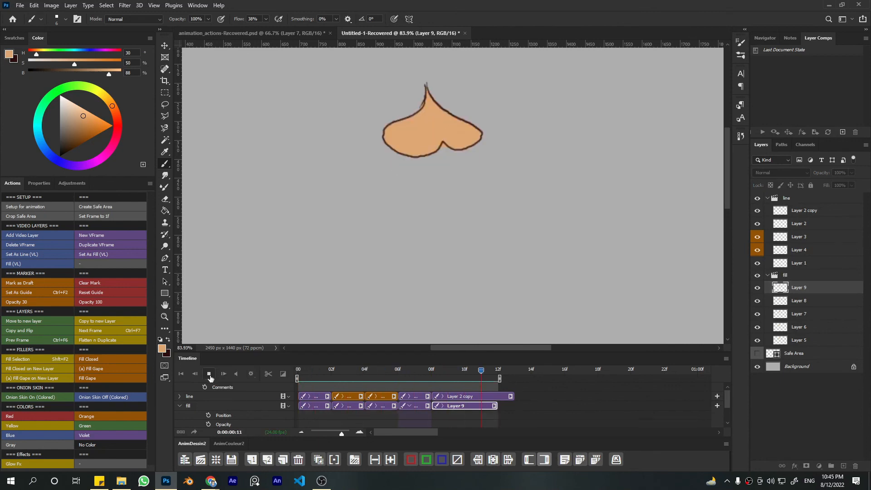
{"action": "left_click", "coordinate": [210, 375]}
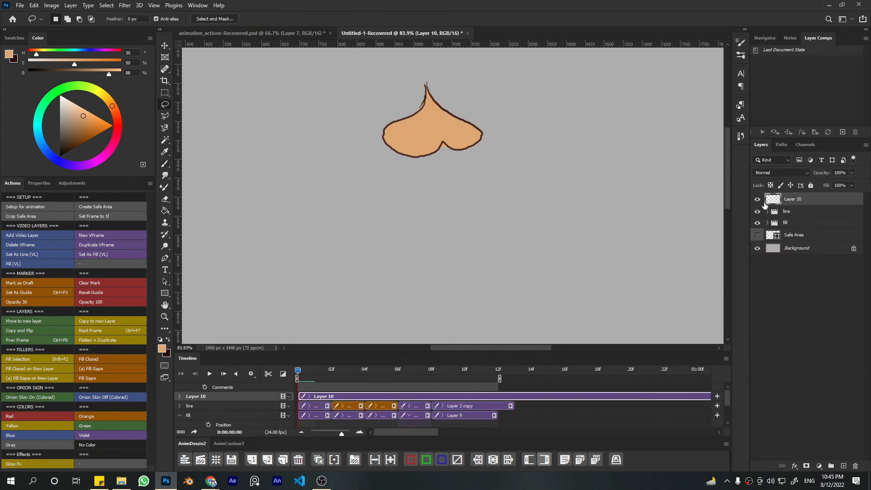
- Move Layer 1 out of the line group to the top of the layer stack and delete the empty Layer 10
{"action": "left_click", "coordinate": [772, 215]}
{"action": "left_click", "coordinate": [767, 211]}
{"action": "left_click", "coordinate": [458, 405]}
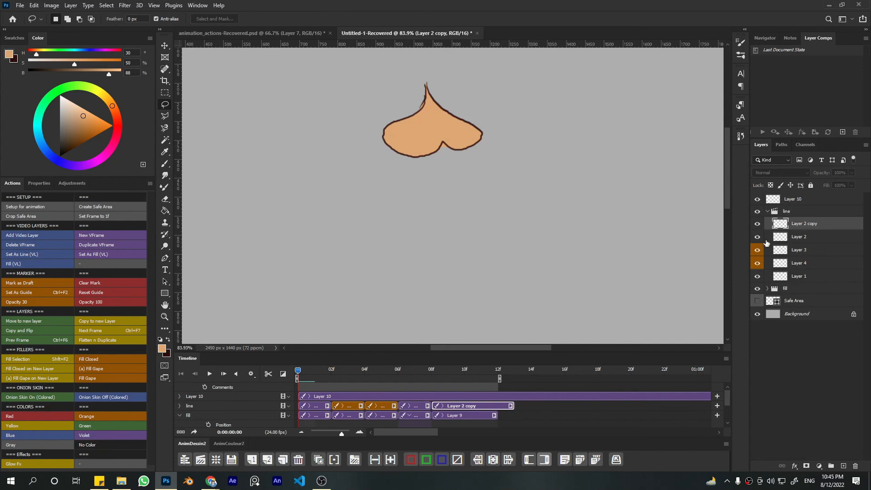
{"action": "left_click", "coordinate": [316, 409]}
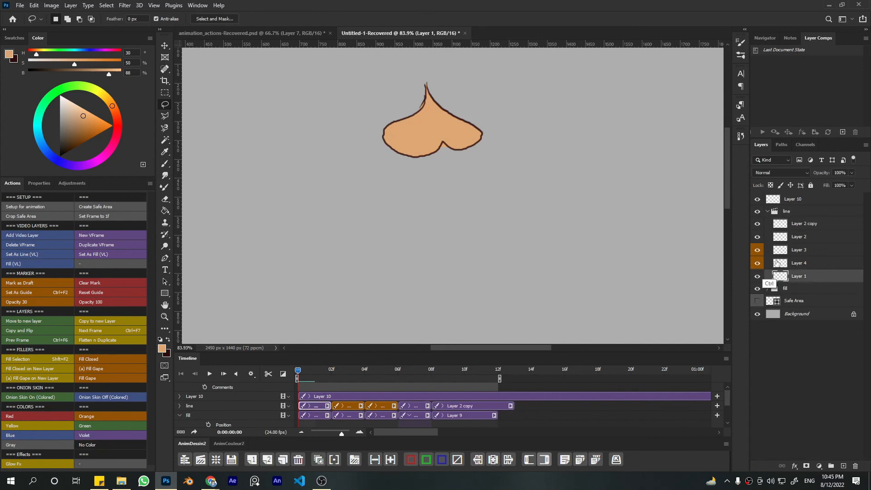
{"action": "key", "text": "ctrl"}
{"action": "left_click_drag", "start_coordinate": [798, 271], "coordinate": [799, 197]}
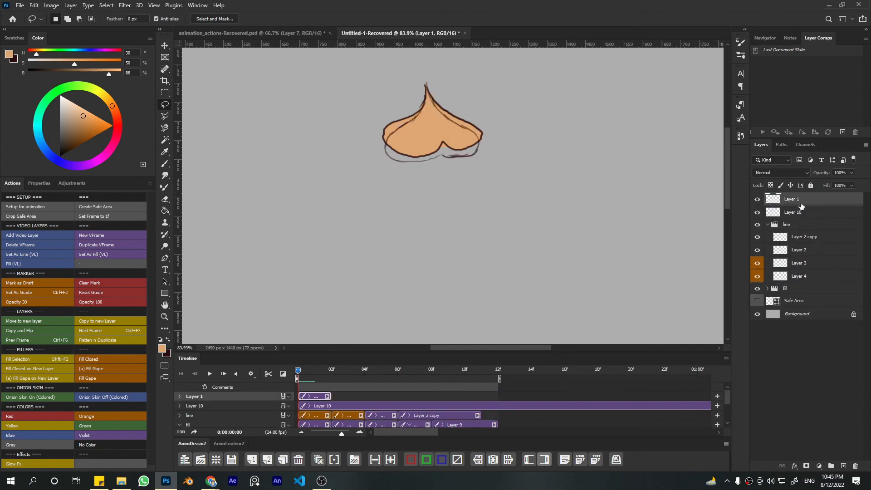
{"action": "left_click", "coordinate": [795, 212]}
{"action": "left_click", "coordinate": [855, 466]}
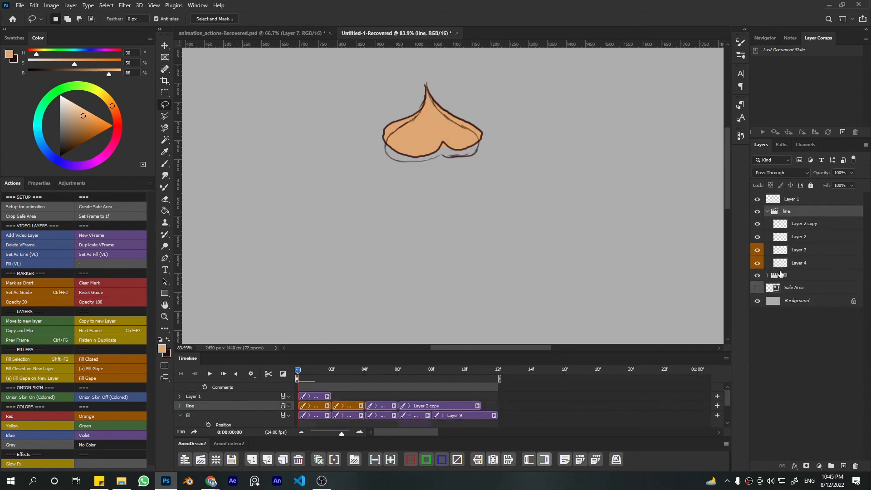
- Move Layer 5 out of the fill group to just below Layer 1, and delete the line and fill groups
{"action": "left_click", "coordinate": [767, 275]}
{"action": "left_click_drag", "start_coordinate": [798, 340], "coordinate": [792, 204]}
{"action": "left_click", "coordinate": [793, 226]}
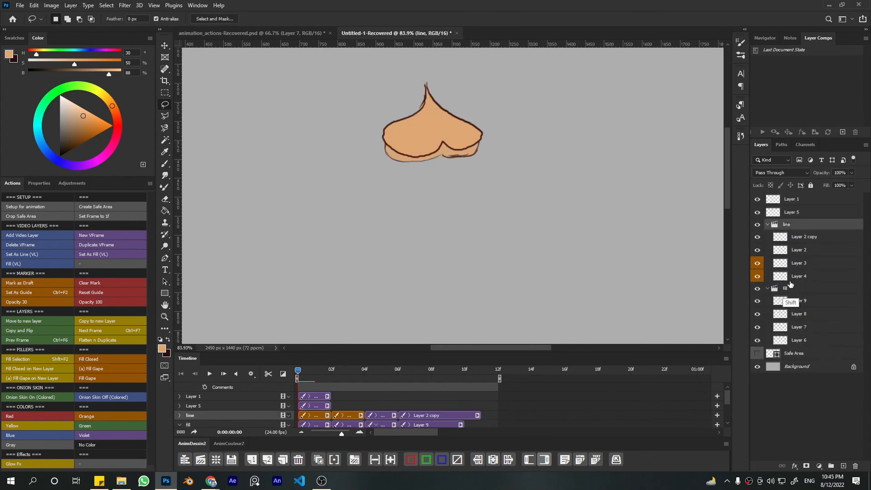
{"action": "left_click", "coordinate": [787, 289], "text": "shift"}
{"action": "key", "text": "Delete"}
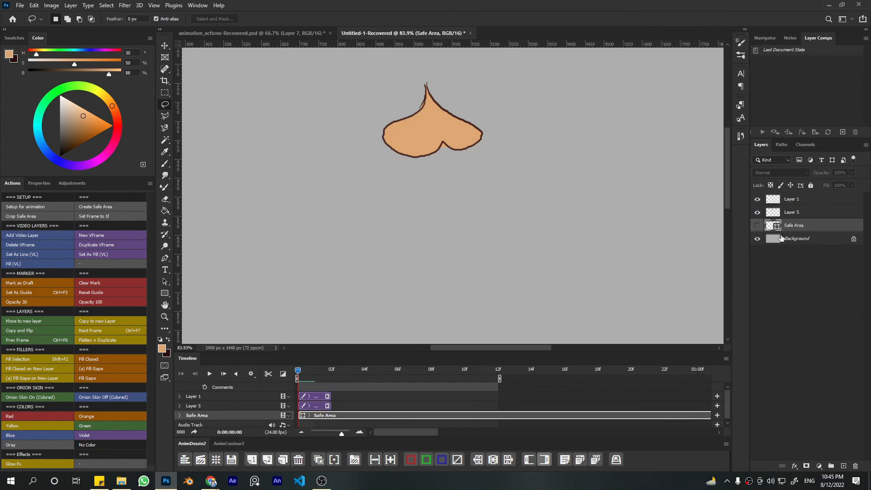
- Extend the Layer 1 and Layer 5 clips to frame 12
{"action": "left_click", "coordinate": [314, 396]}
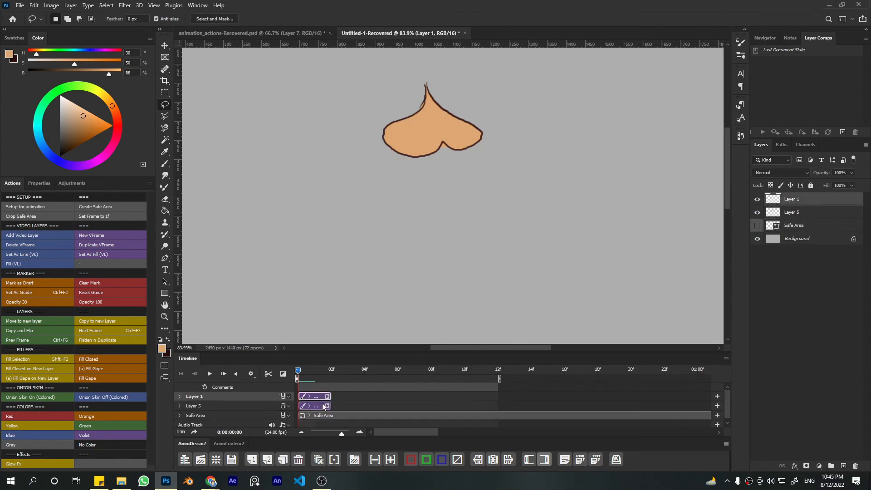
{"action": "left_click", "coordinate": [318, 405], "text": "shift"}
{"action": "left_click_drag", "start_coordinate": [333, 397], "coordinate": [497, 397]}
{"action": "left_click", "coordinate": [324, 408]}
{"action": "left_click_drag", "start_coordinate": [327, 405], "coordinate": [496, 405]}
- Group Layer 1 and Layer 5 and apply the Glow Fx action to the group
{"action": "left_click", "coordinate": [793, 199], "text": "shift"}
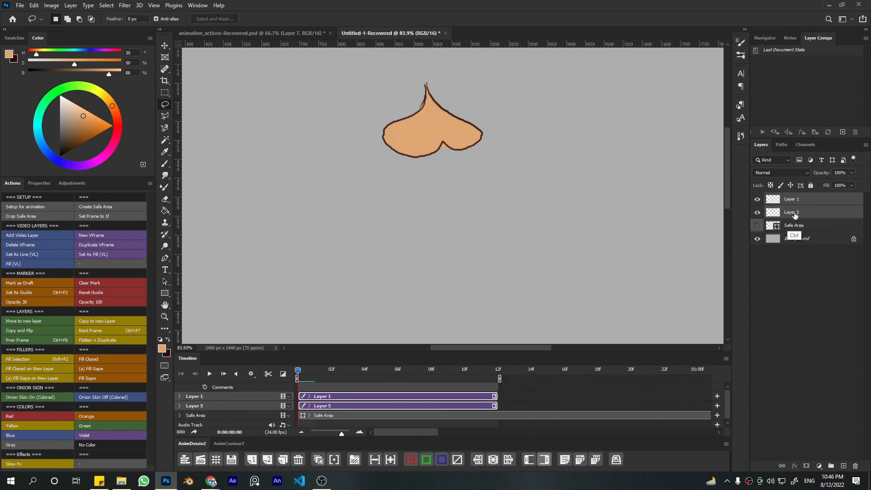
{"action": "key", "text": "ctrl+g"}
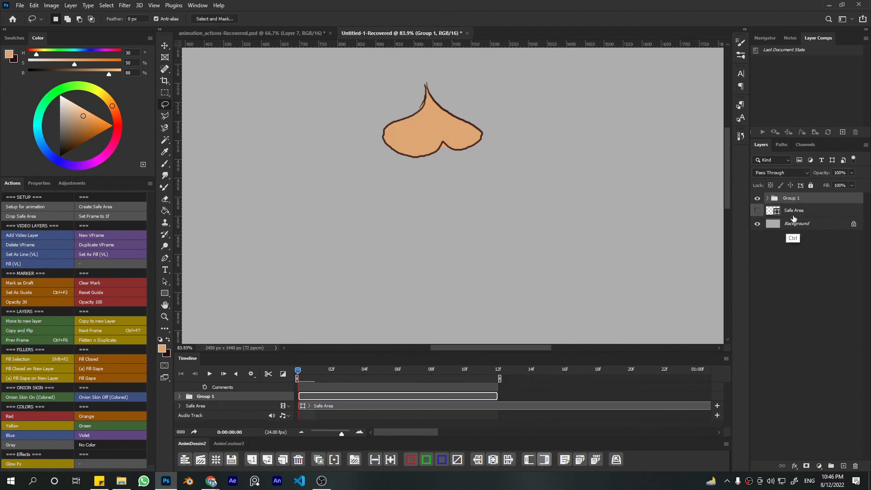
{"action": "left_click", "coordinate": [22, 464]}
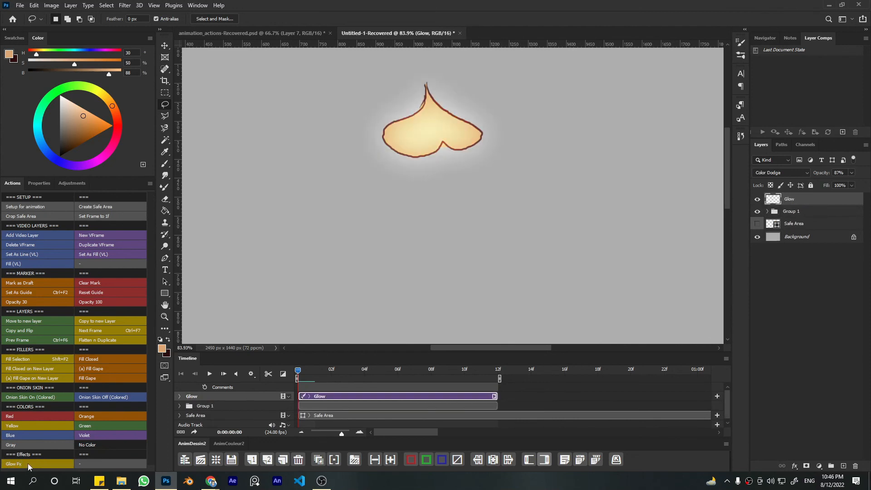
- Hide the Glow layer after comparing it on and off, and lasso a freehand area across the lower part of the heart
{"action": "left_click", "coordinate": [757, 200]}
{"action": "left_click", "coordinate": [758, 202]}
{"action": "left_click", "coordinate": [757, 200]}
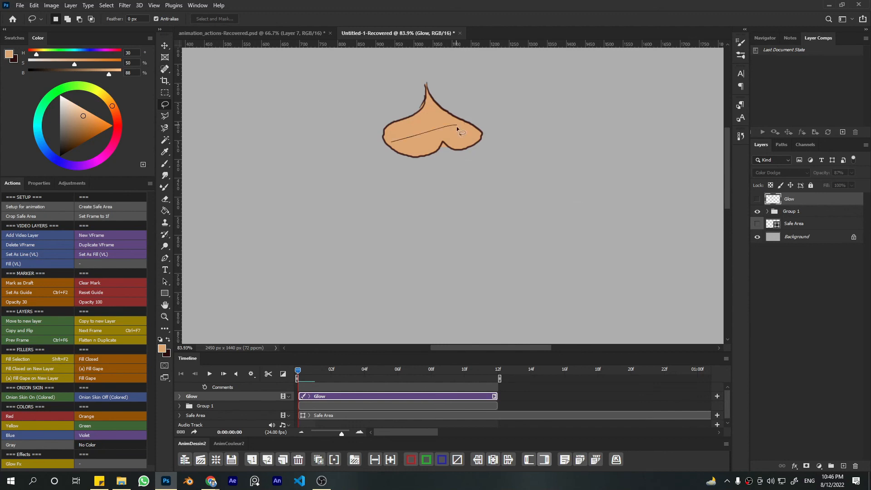
{"action": "left_click_drag", "start_coordinate": [456, 126], "coordinate": [390, 160]}
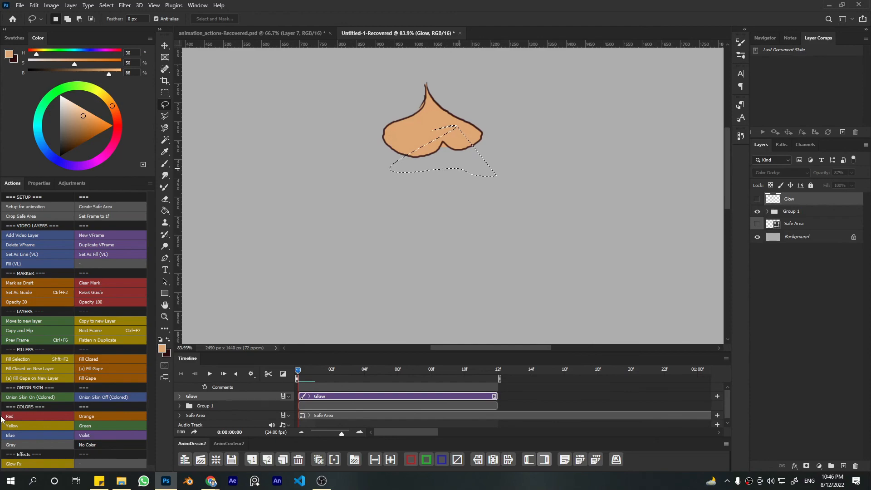